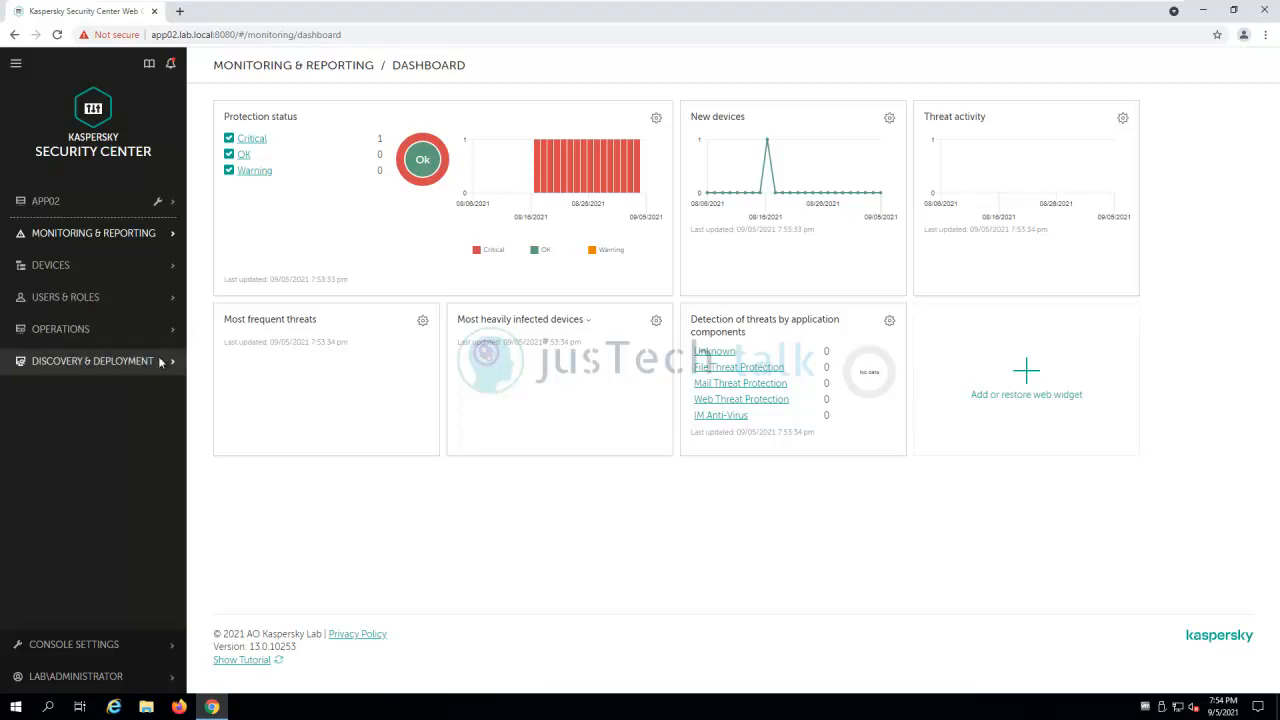
# - Open the repository of downloaded installation packages under Operations
pyautogui.click(171, 334)
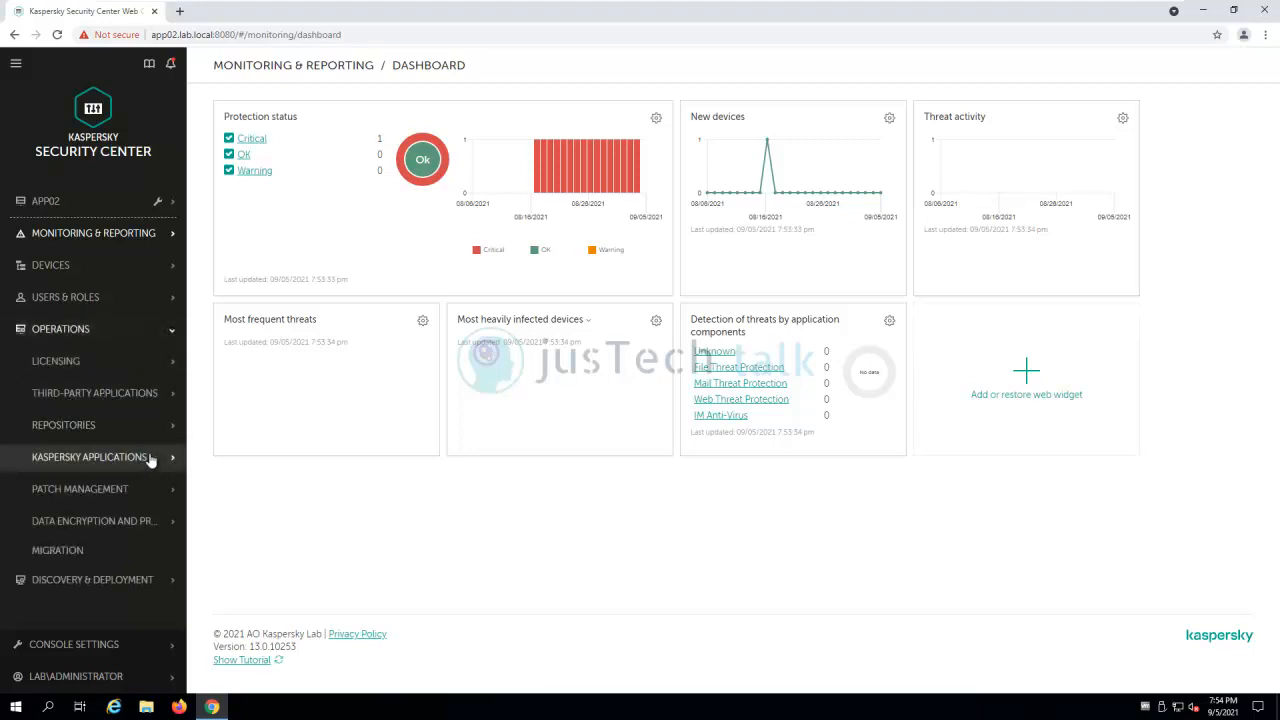
pyautogui.click(129, 440)
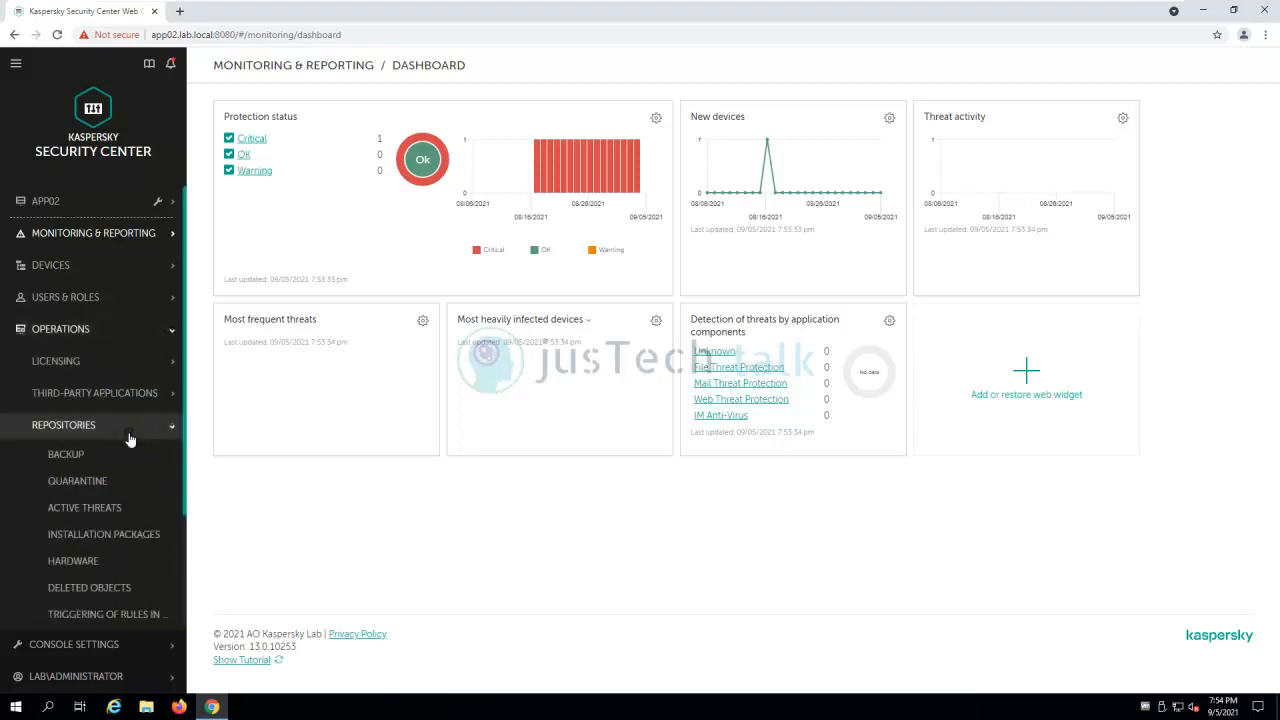
pyautogui.click(127, 538)
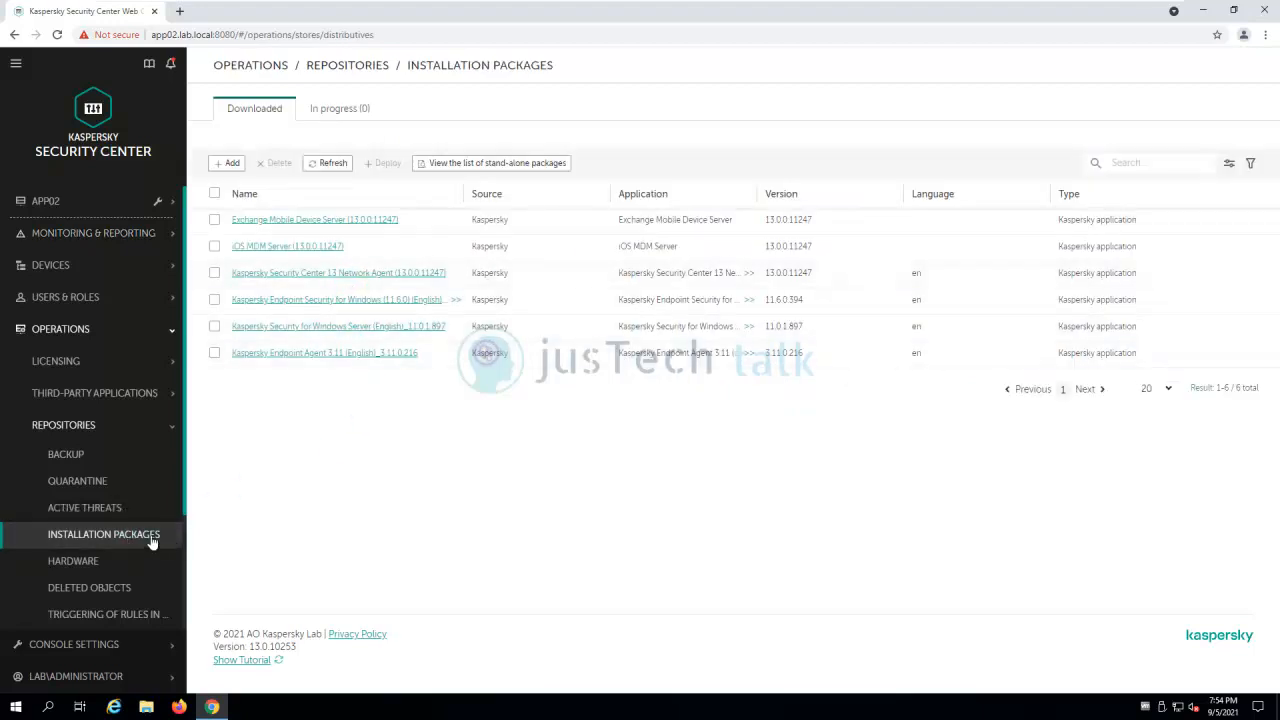
# - Open the current Kaspersky application versions and enter "endpoint se" as the list's search text
pyautogui.click(170, 429)
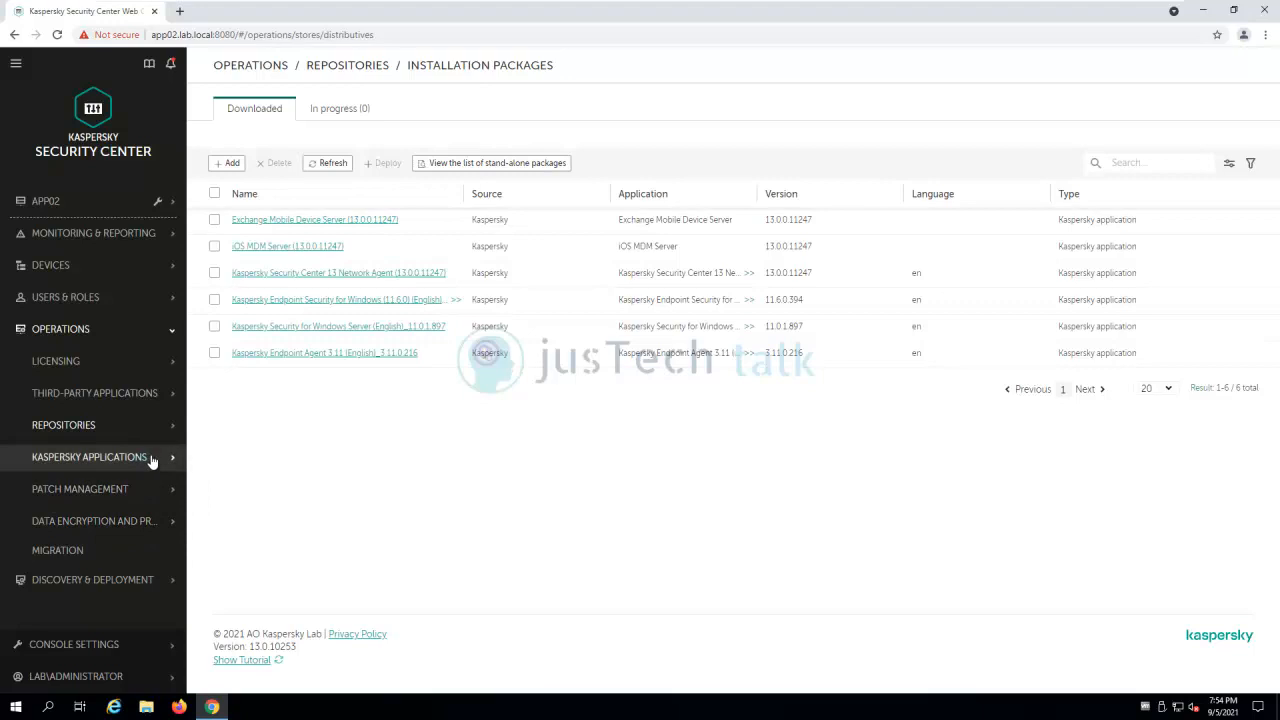
pyautogui.click(151, 458)
pyautogui.click(131, 547)
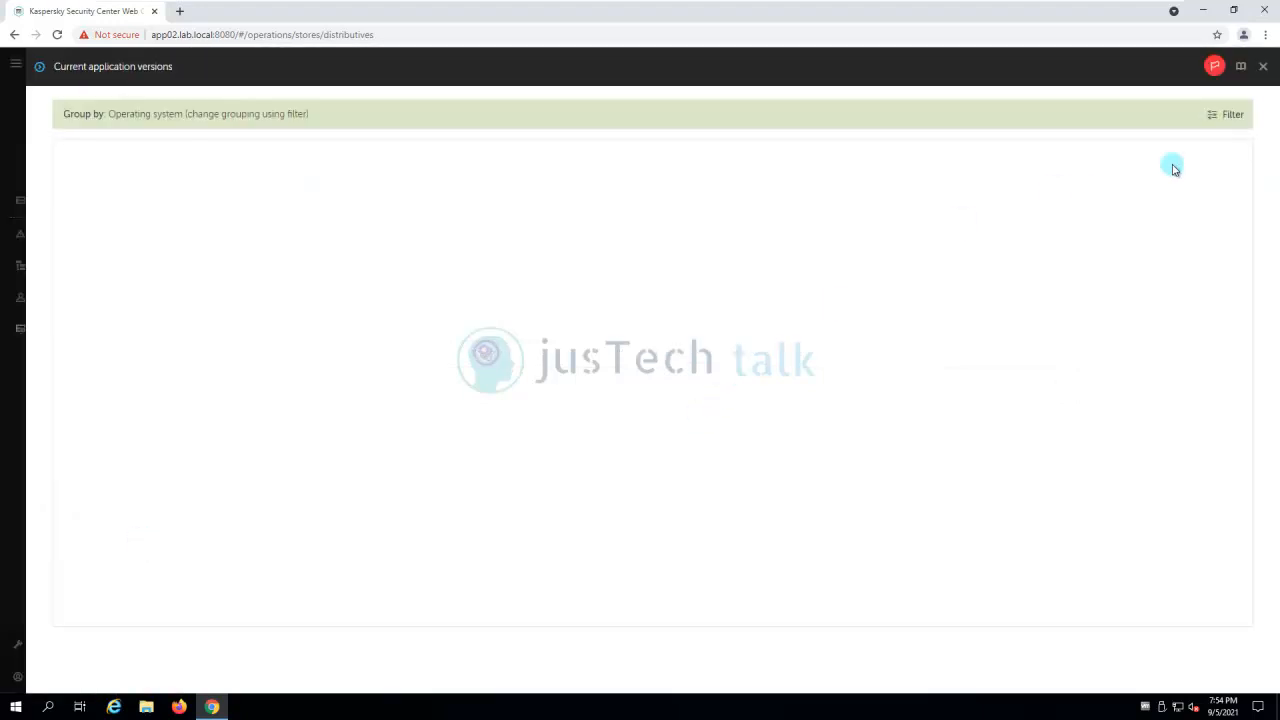
pyautogui.click(1215, 116)
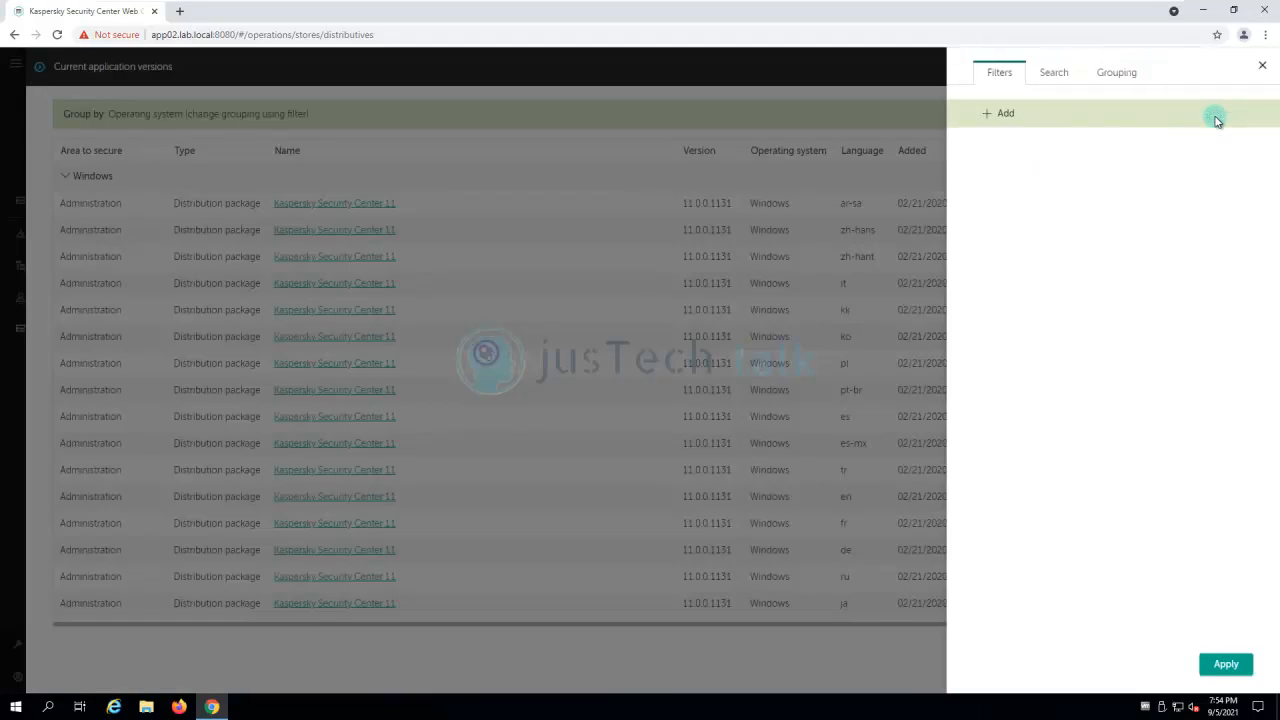
pyautogui.click(1055, 78)
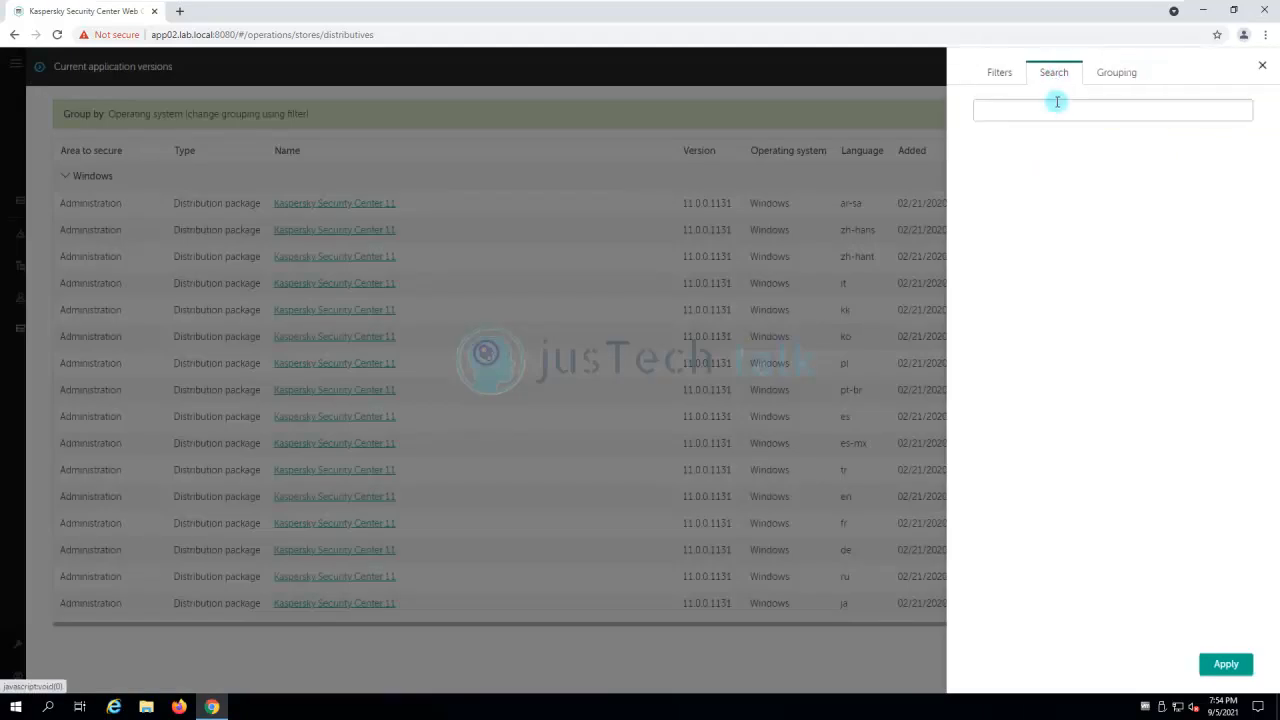
pyautogui.click(1059, 109)
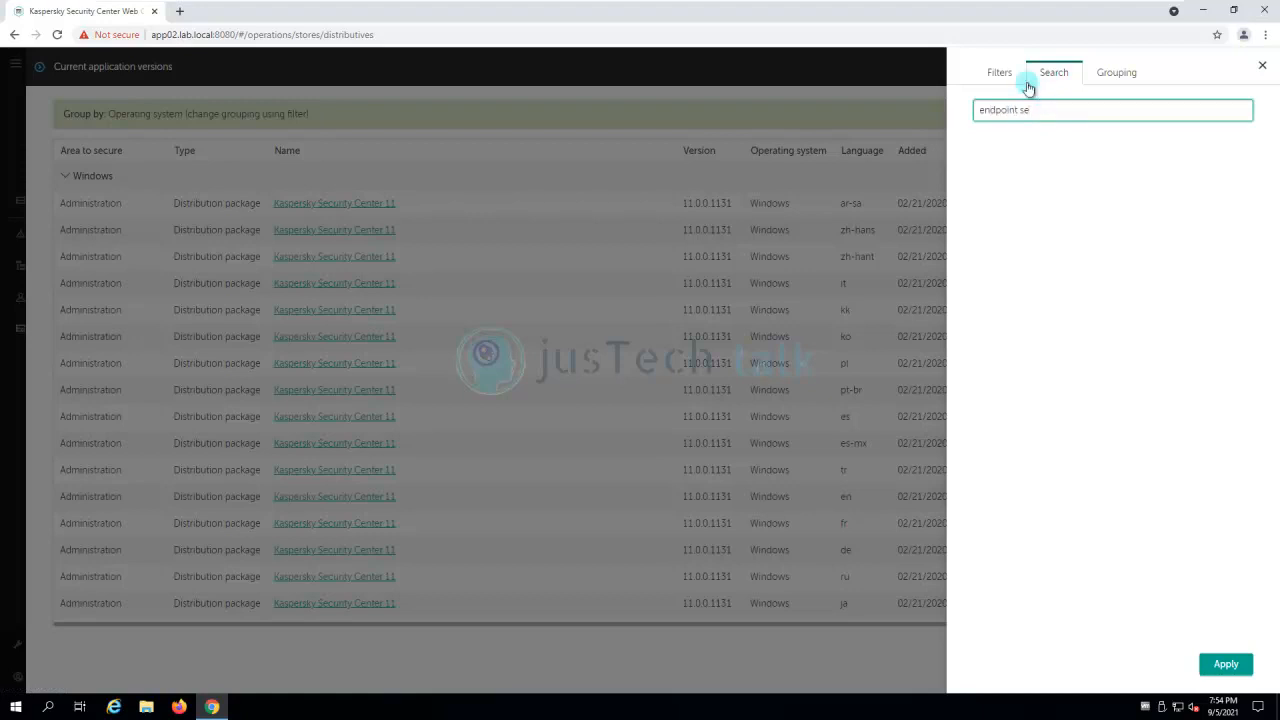
# - Add a filter condition to the application versions list with Language equal to English
pyautogui.click(999, 74)
pyautogui.click(1006, 114)
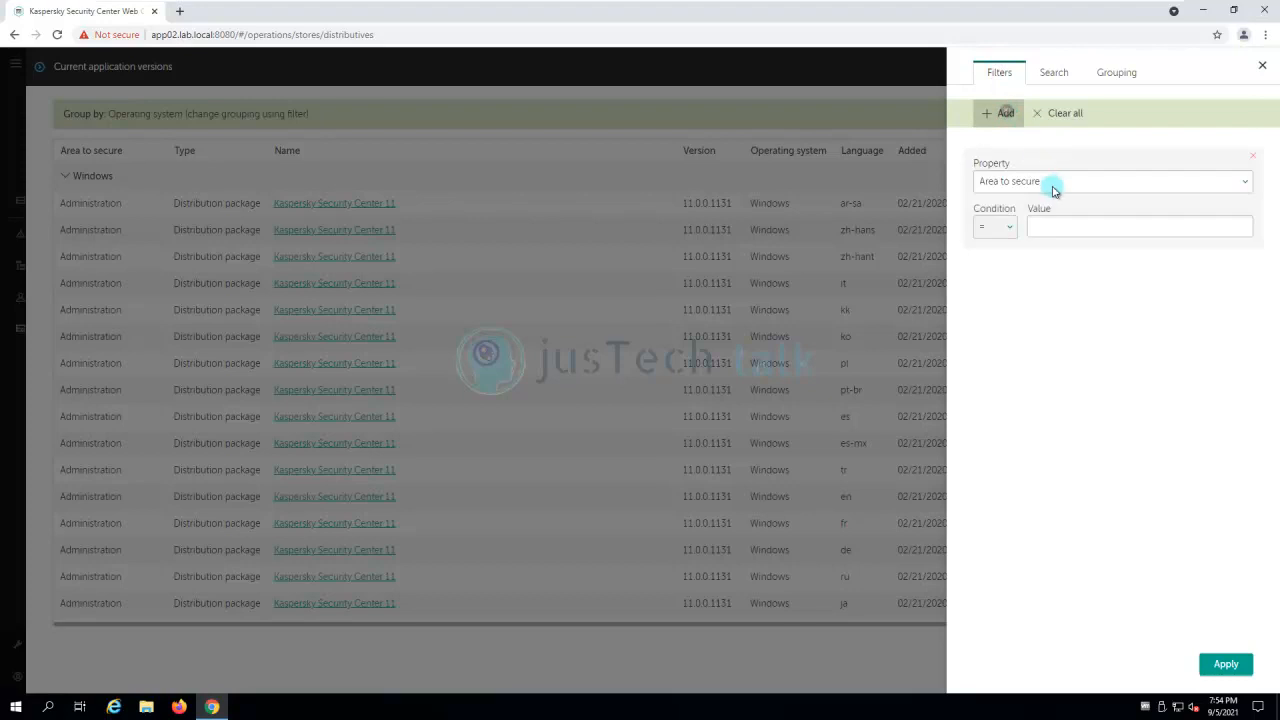
pyautogui.click(1050, 187)
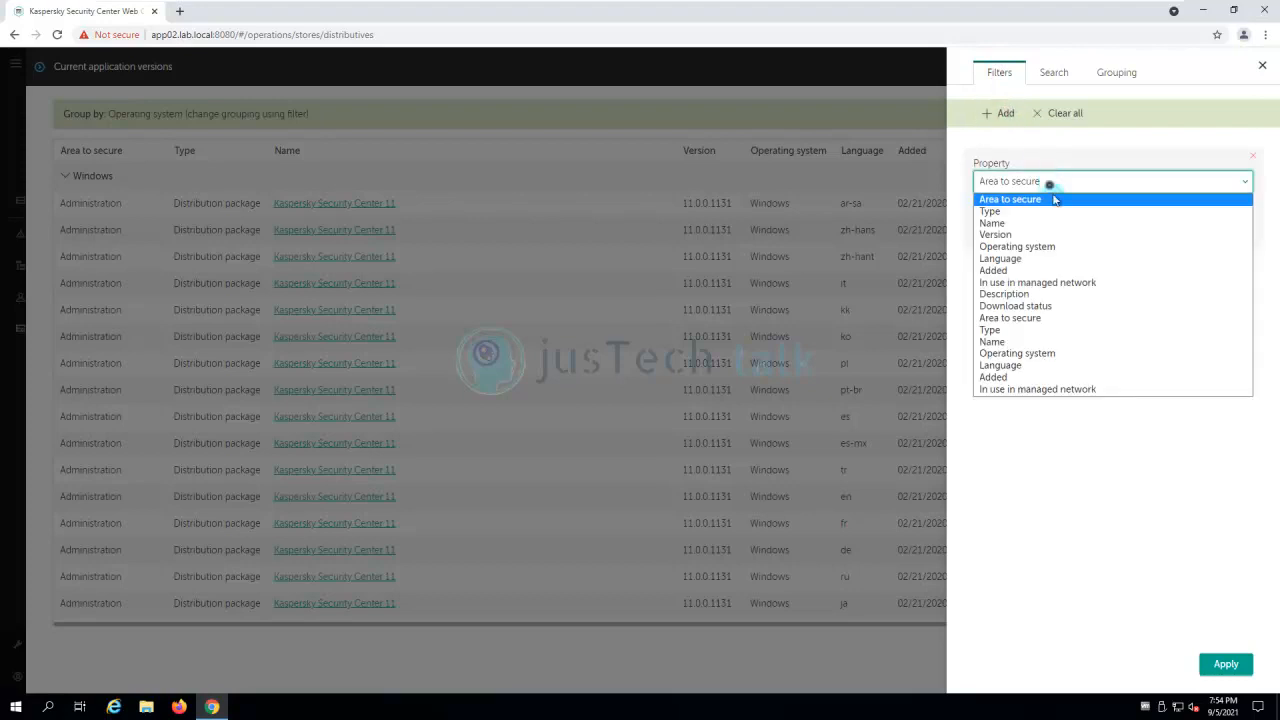
pyautogui.click(1000, 264)
pyautogui.click(1043, 229)
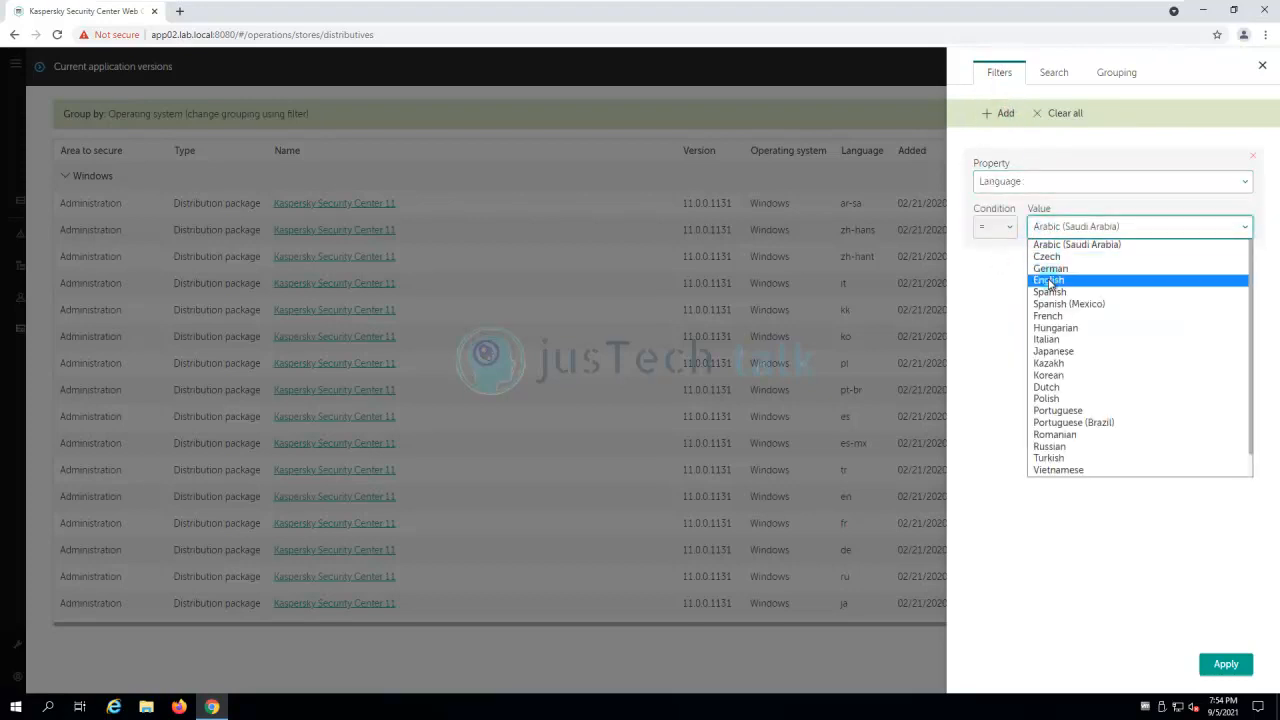
pyautogui.click(1048, 279)
# - Add a second filter condition with Version equal to Latest versions
pyautogui.click(1005, 116)
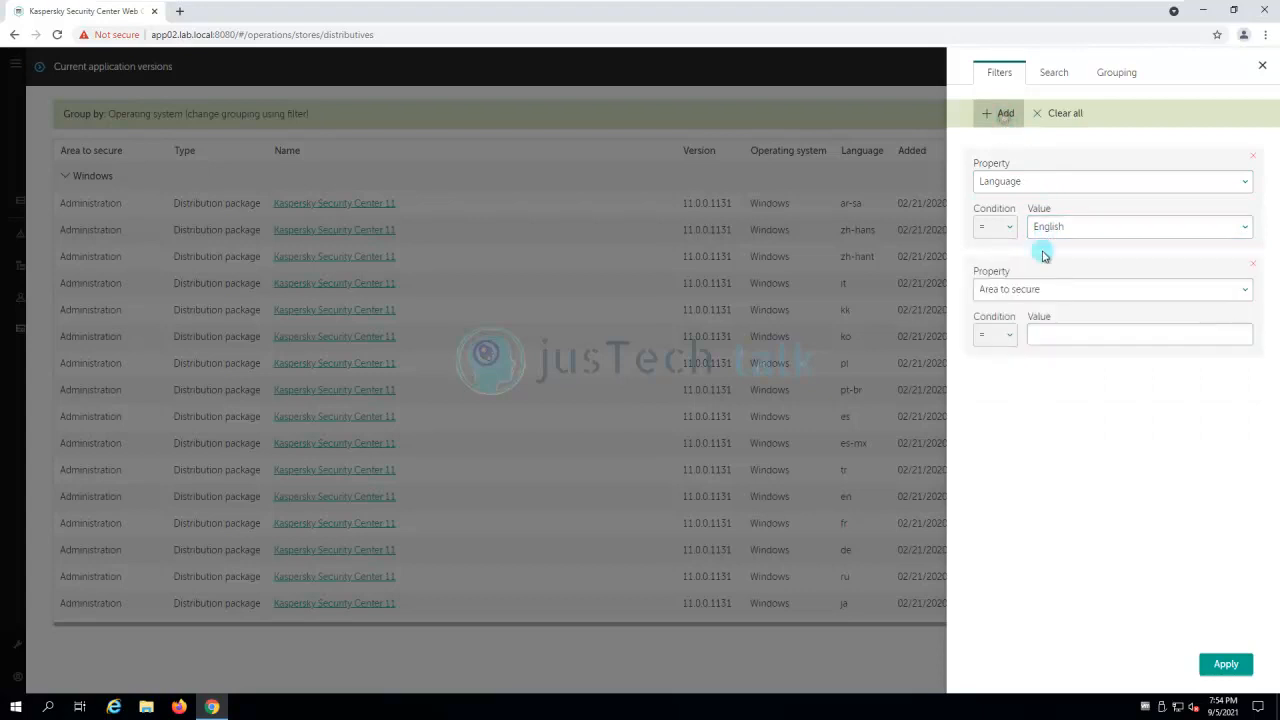
pyautogui.click(1040, 291)
pyautogui.click(1012, 340)
pyautogui.click(1077, 330)
pyautogui.click(1064, 366)
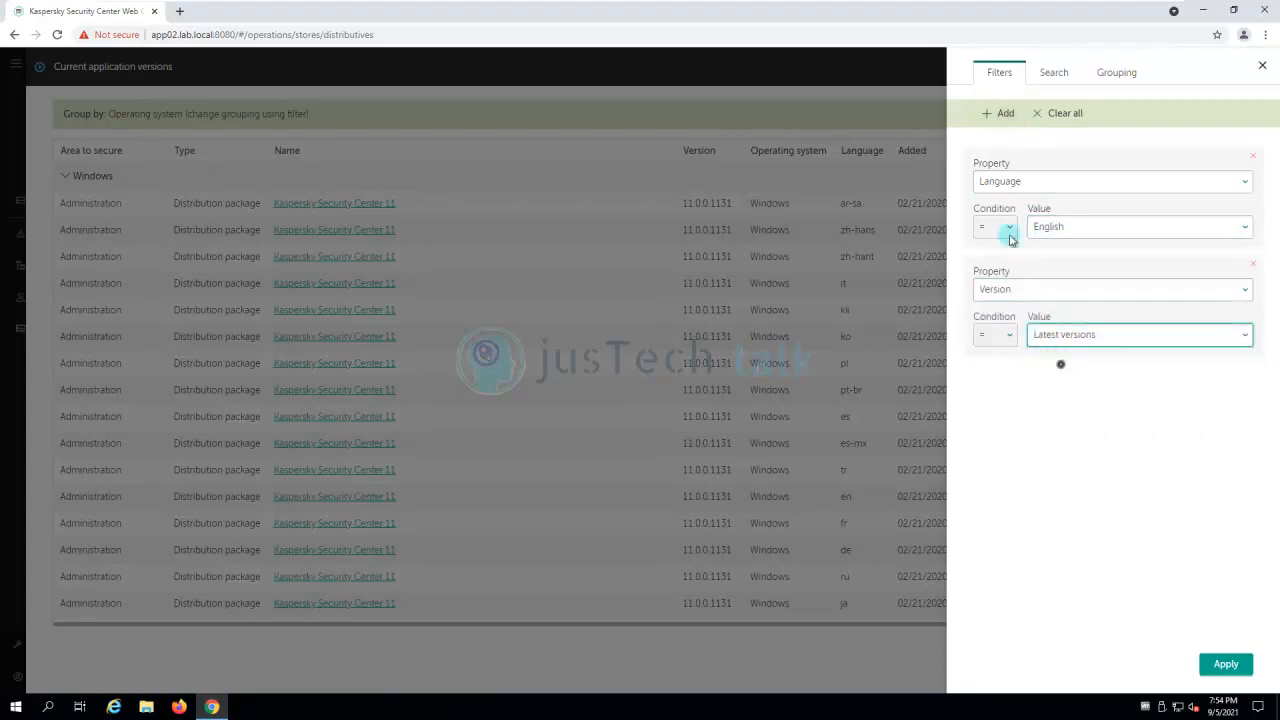
# - Add a third filter condition with Operating system equal to Windows and apply the filters to the list
pyautogui.click(1001, 115)
pyautogui.click(1060, 397)
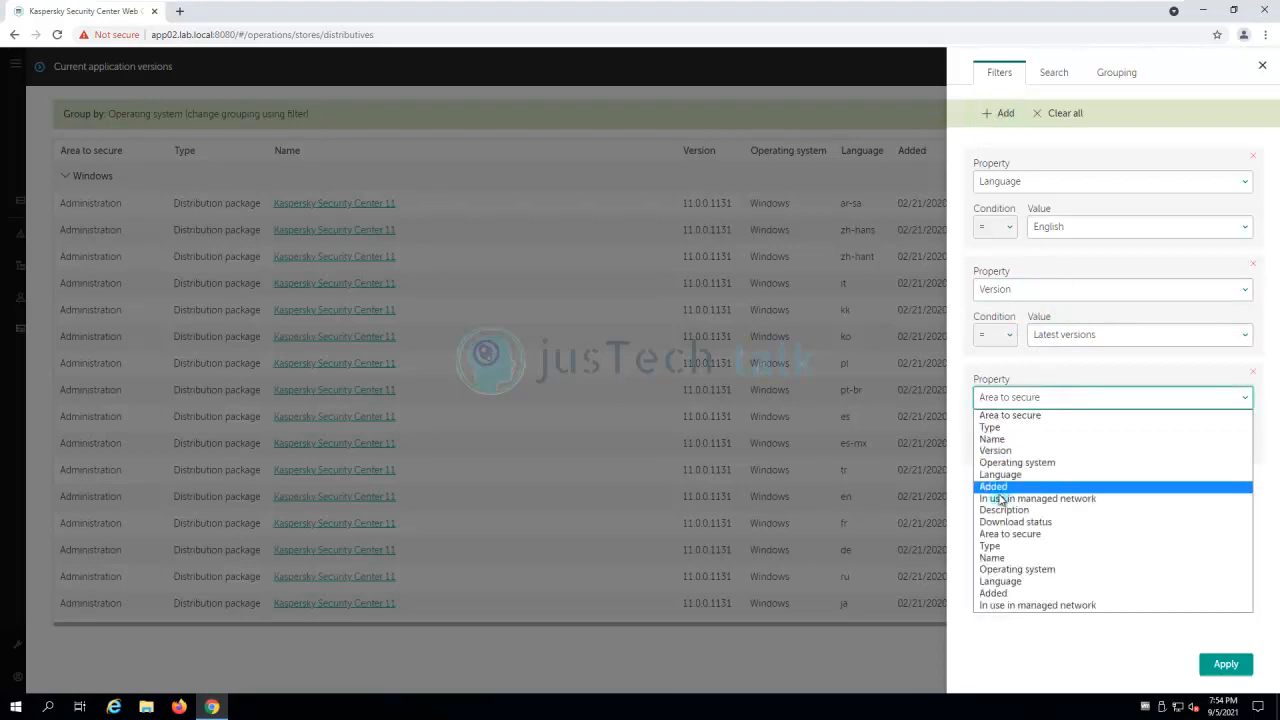
pyautogui.click(1005, 580)
pyautogui.click(1065, 400)
pyautogui.click(1017, 569)
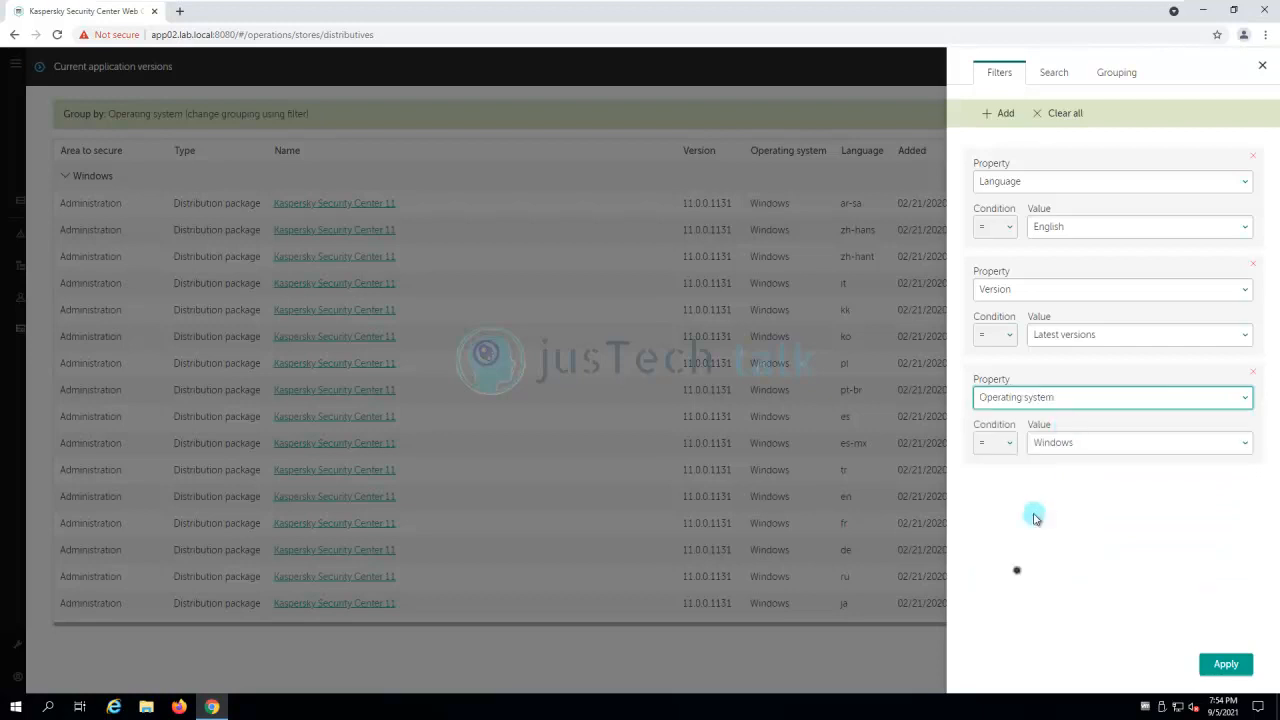
pyautogui.click(1070, 446)
pyautogui.click(1068, 458)
pyautogui.click(1226, 664)
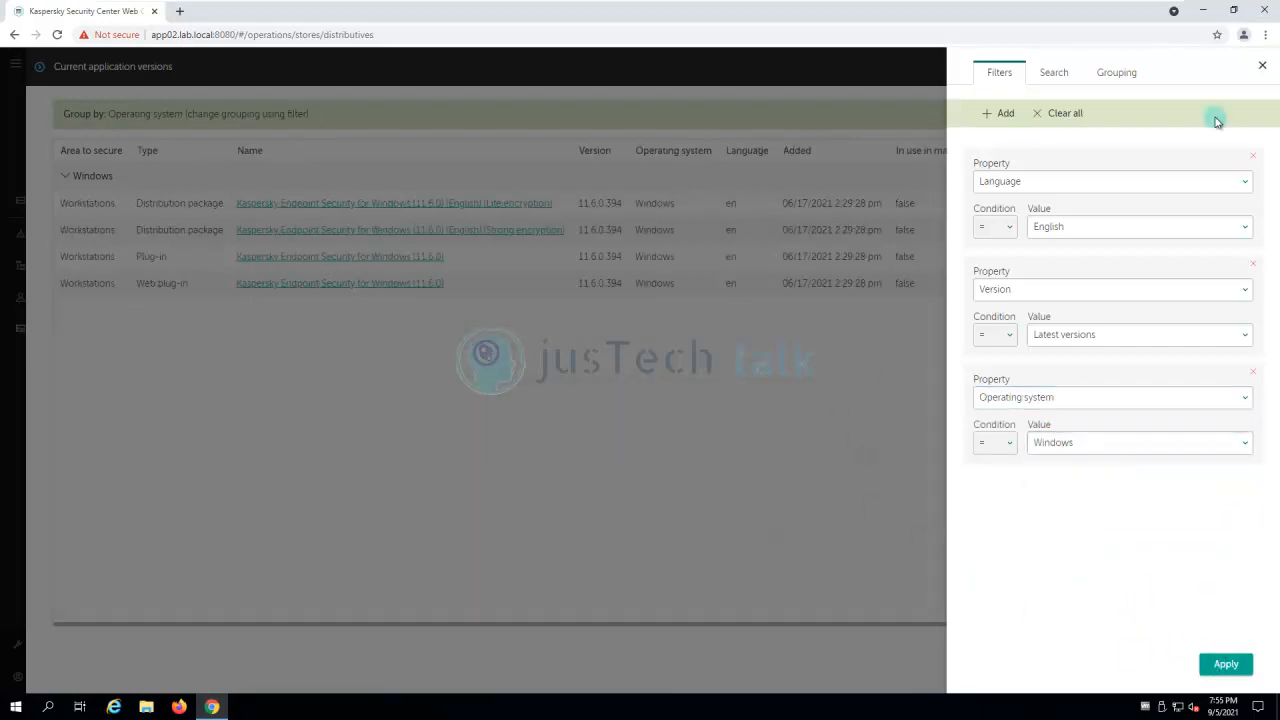
pyautogui.click(1262, 66)
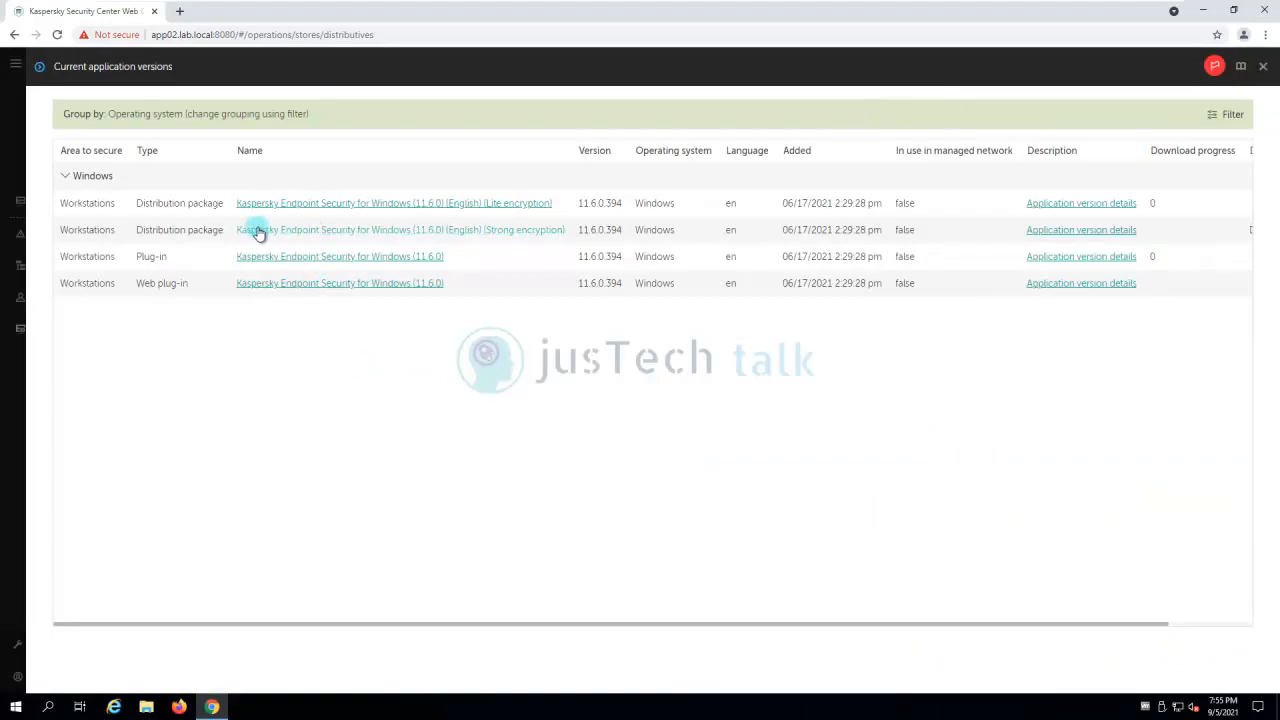
# - Check the Strong encryption package's details, and download and create the installation package for Kaspersky Endpoint Security for Windows (11.6.0) (English) (Lite encryption)
pyautogui.click(400, 233)
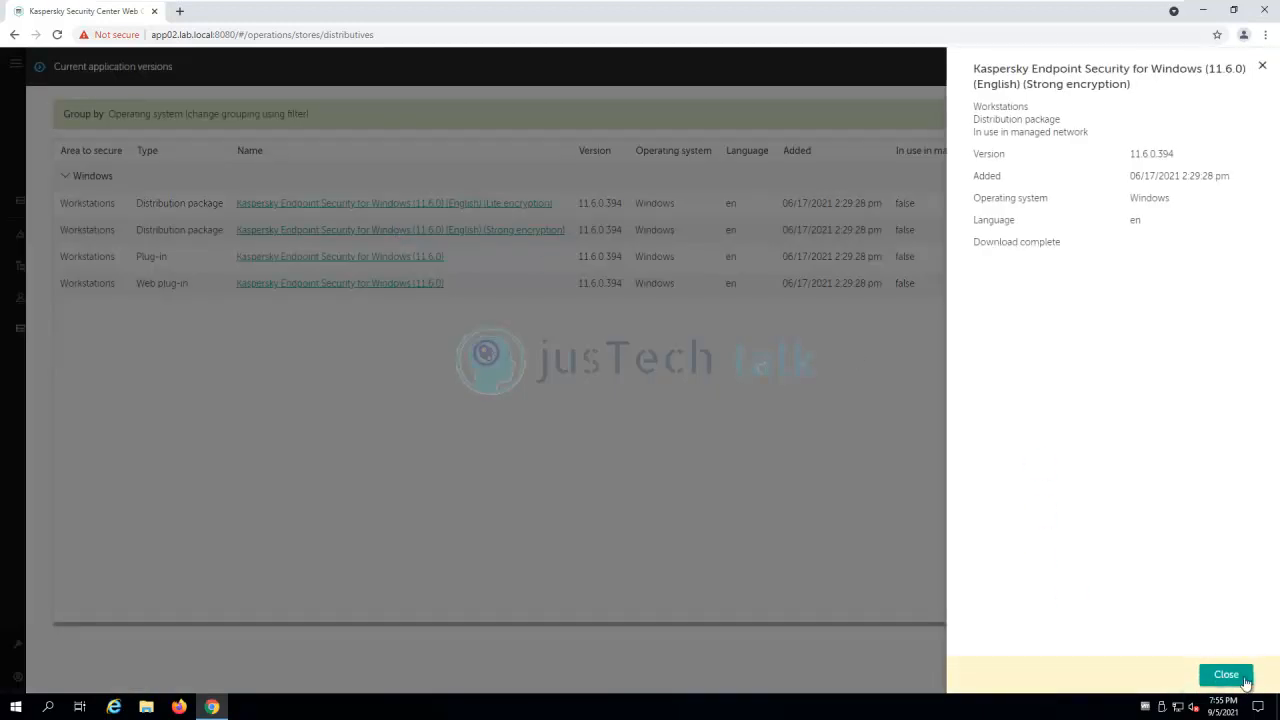
pyautogui.click(1228, 678)
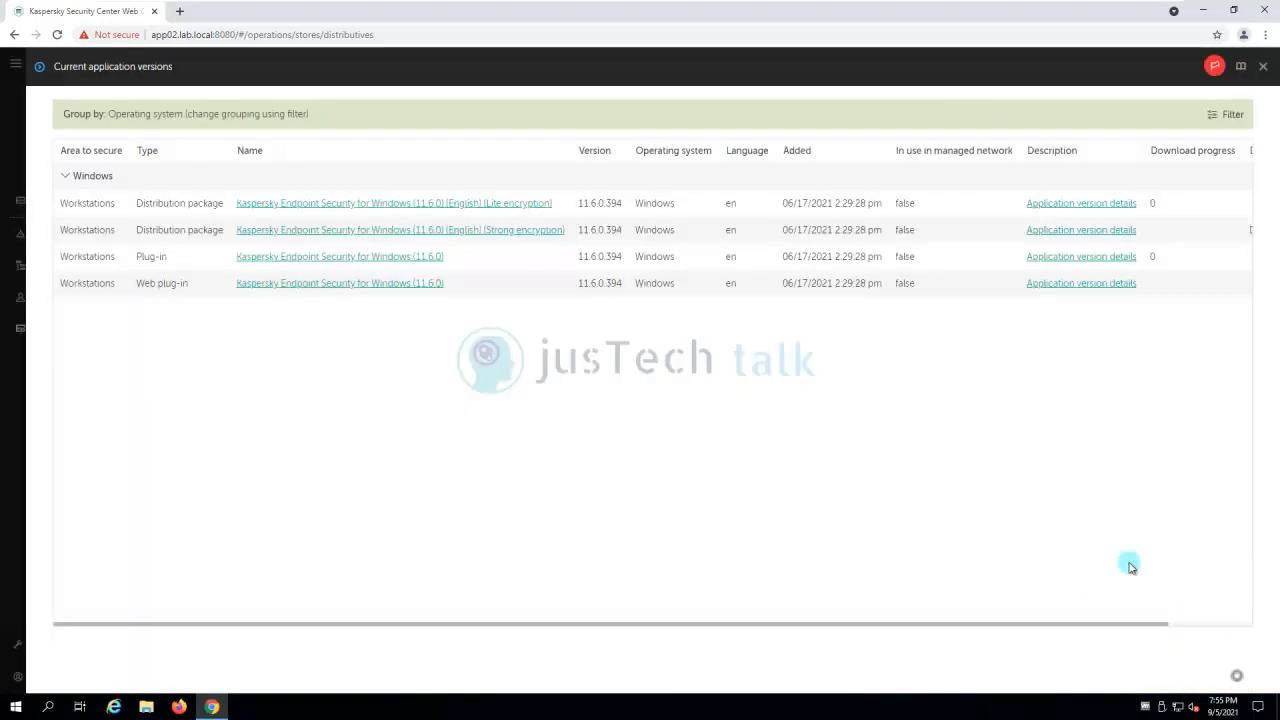
pyautogui.click(323, 204)
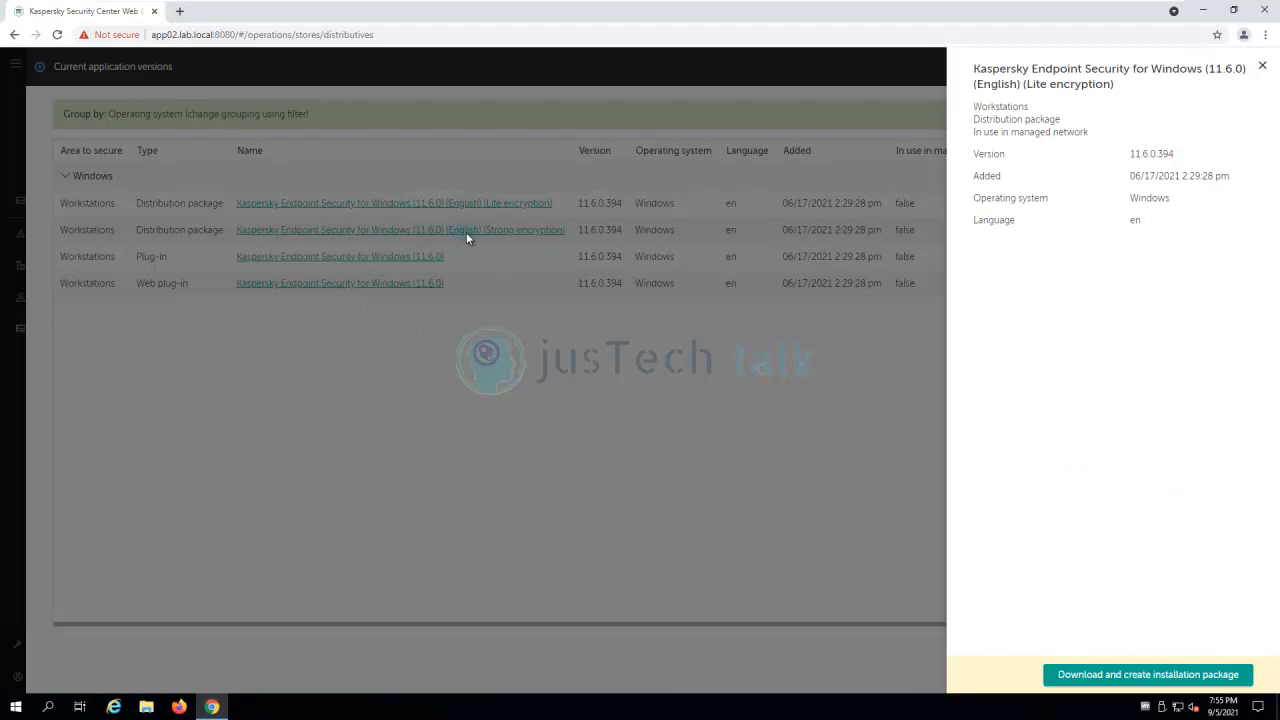
pyautogui.click(1090, 674)
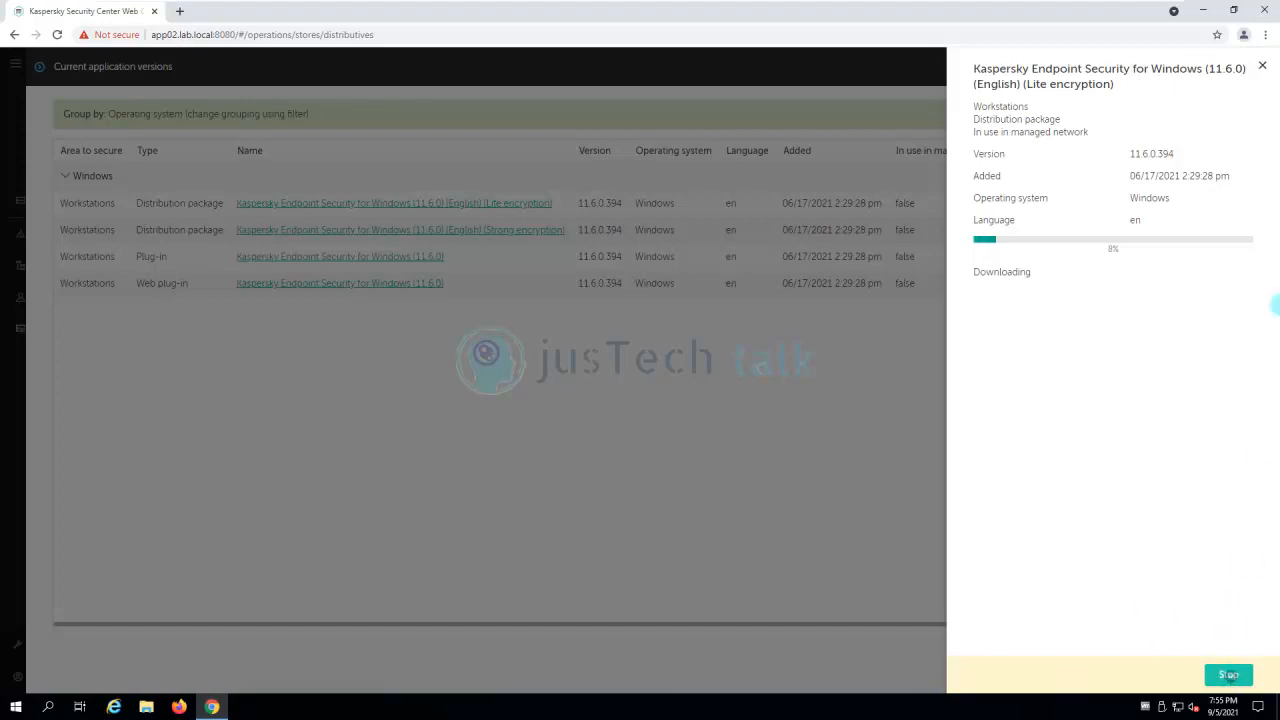
pyautogui.click(1262, 65)
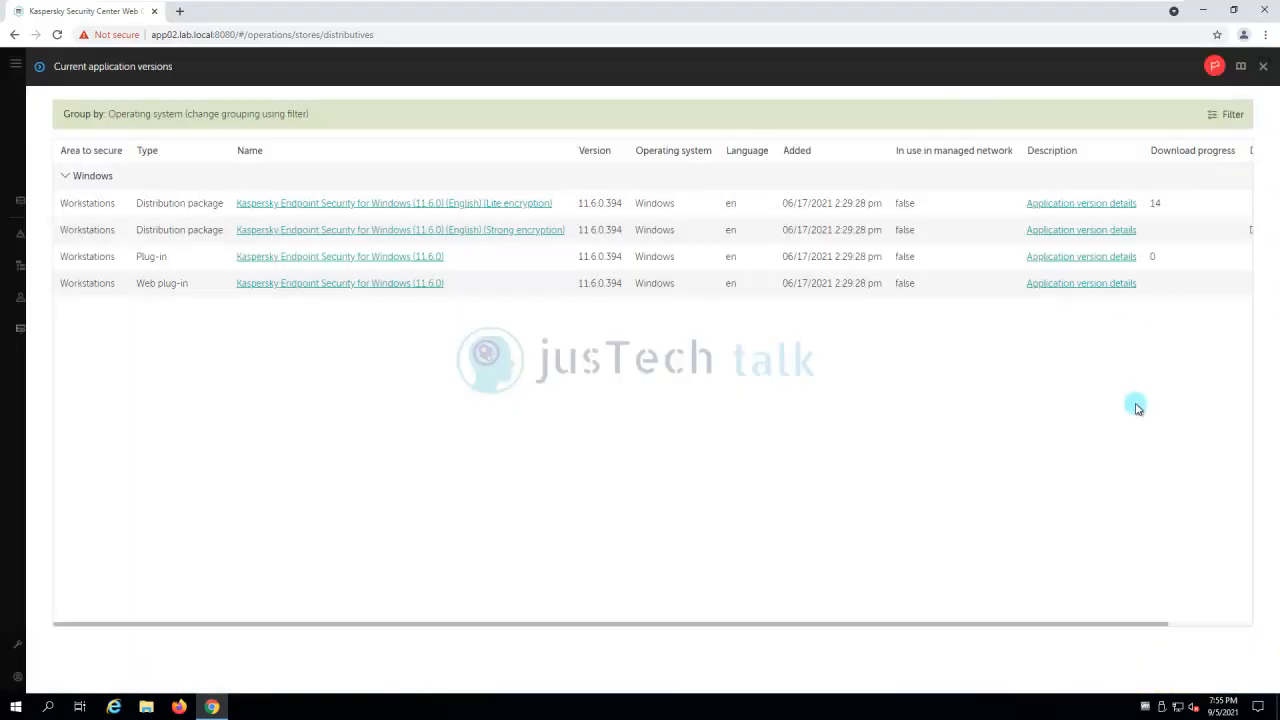
pyautogui.click(1263, 67)
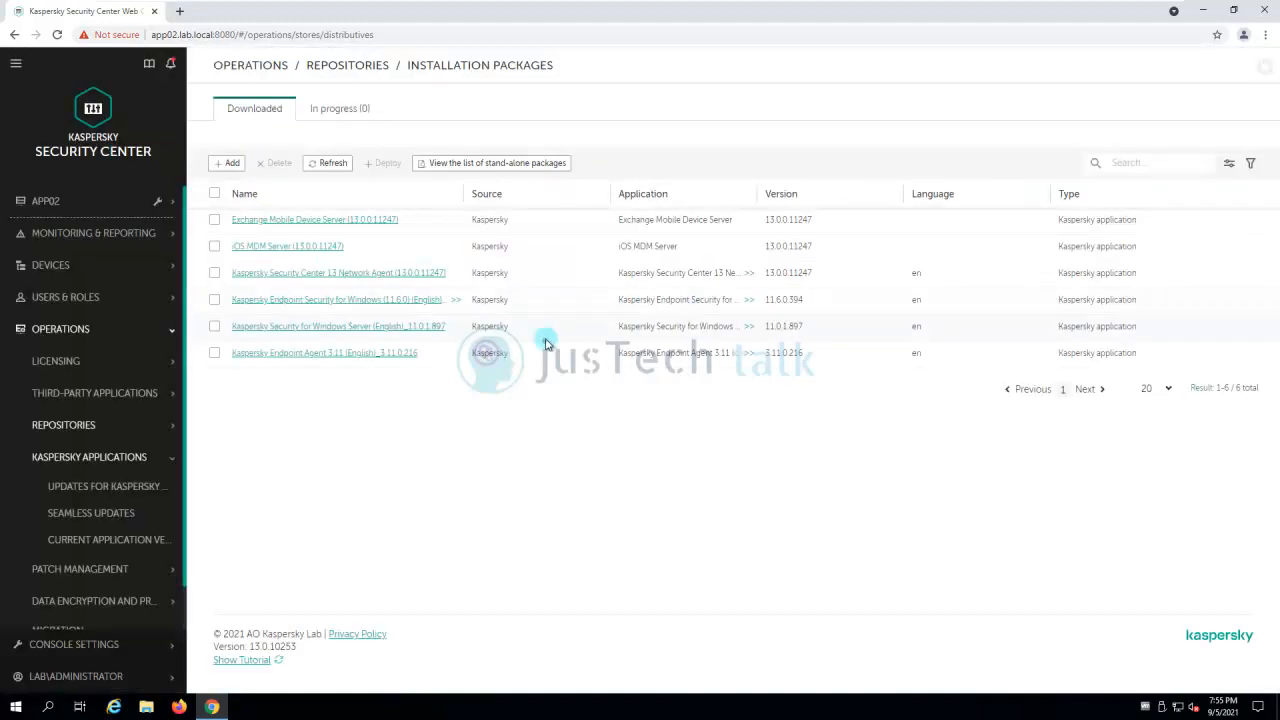
pyautogui.click(70, 427)
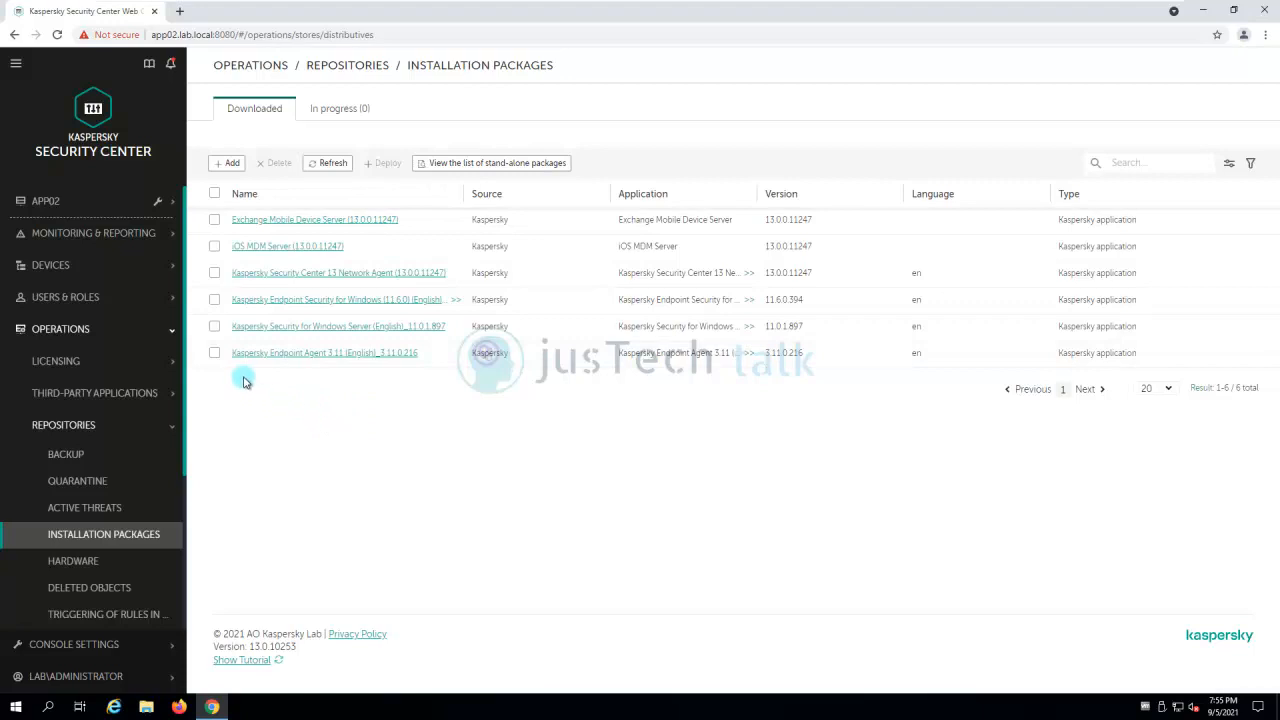
pyautogui.click(213, 301)
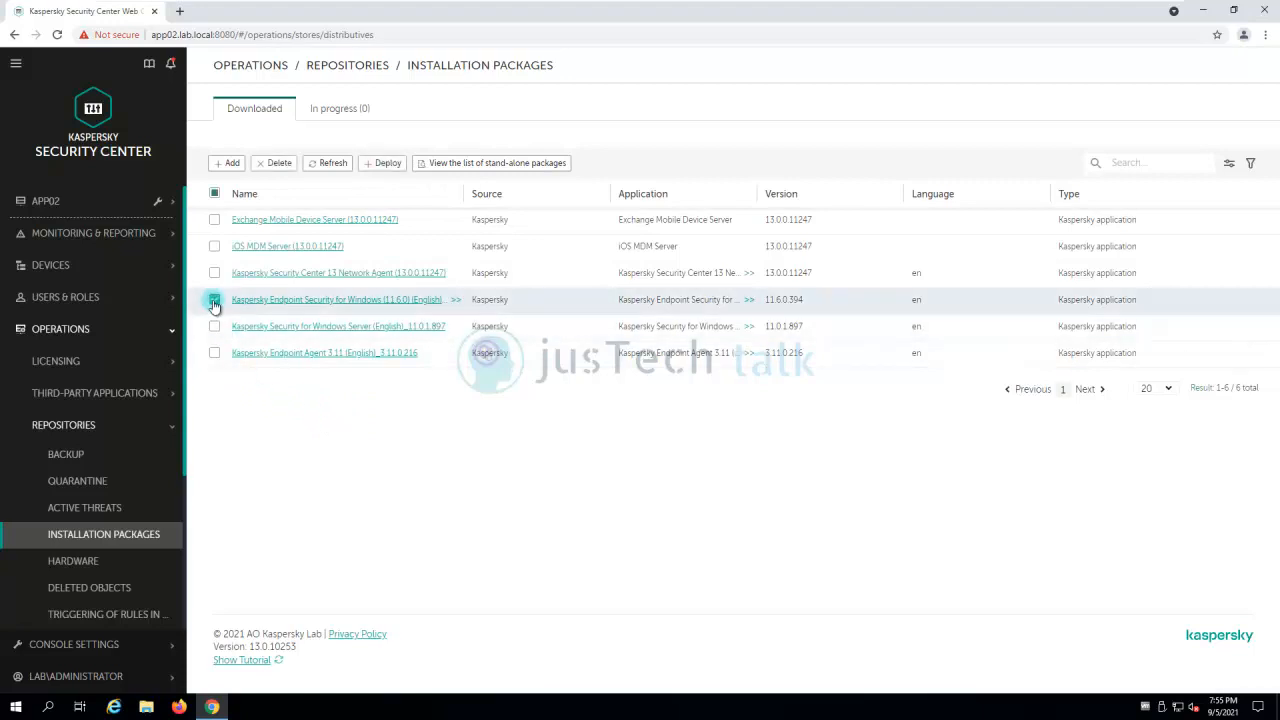
pyautogui.click(383, 166)
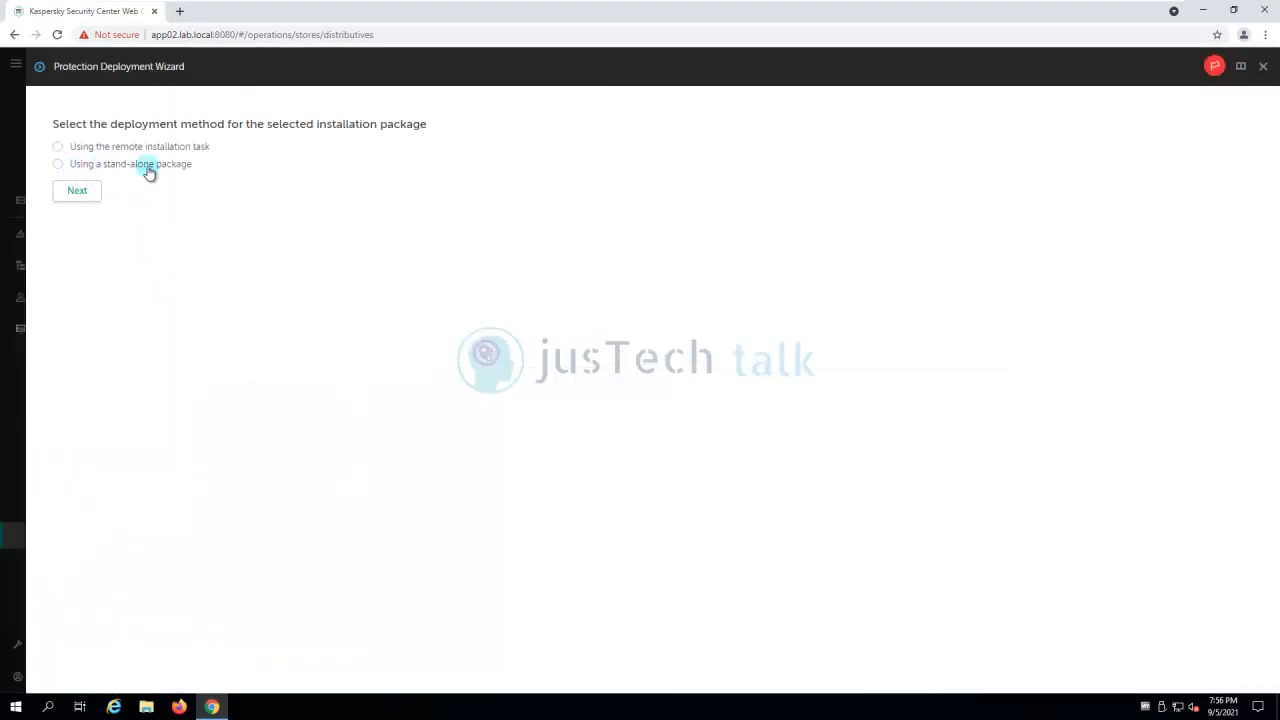
pyautogui.click(57, 149)
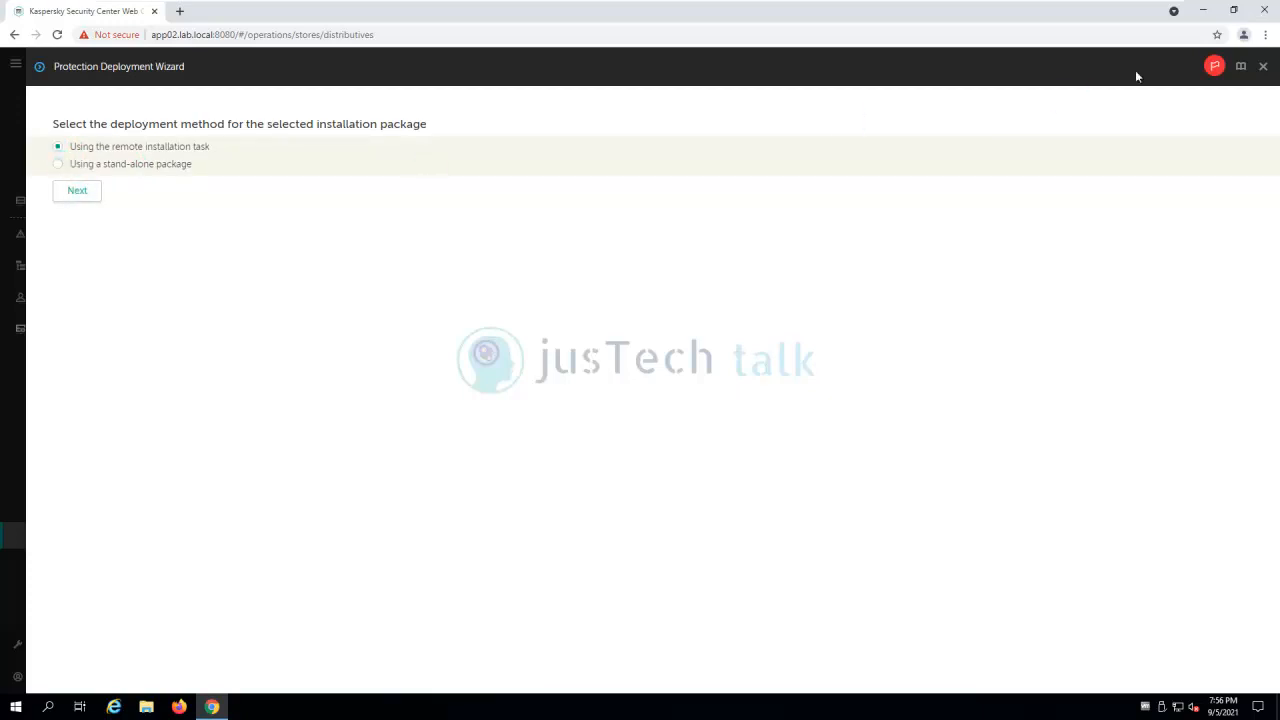
pyautogui.click(1262, 68)
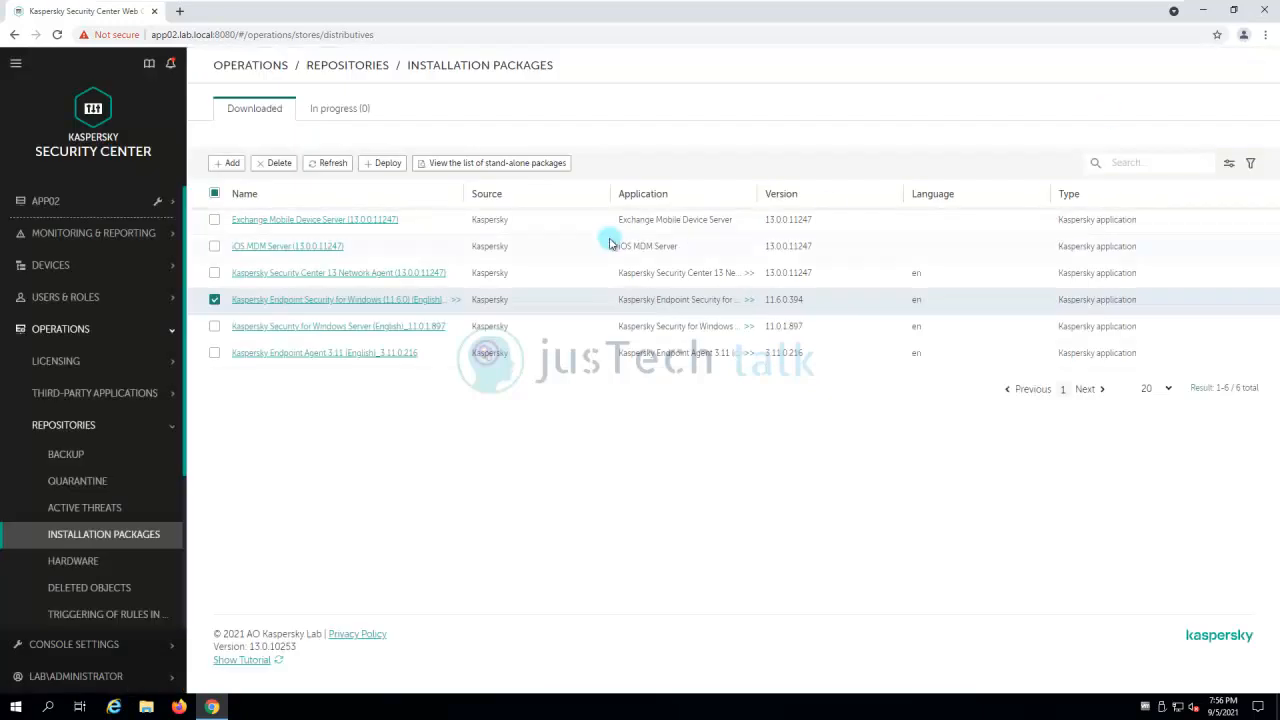
# - In the Kaspersky Endpoint Security for Windows (11.6.0) package's installation settings, enable adding the application location to environment variable %PATH%
pyautogui.click(358, 302)
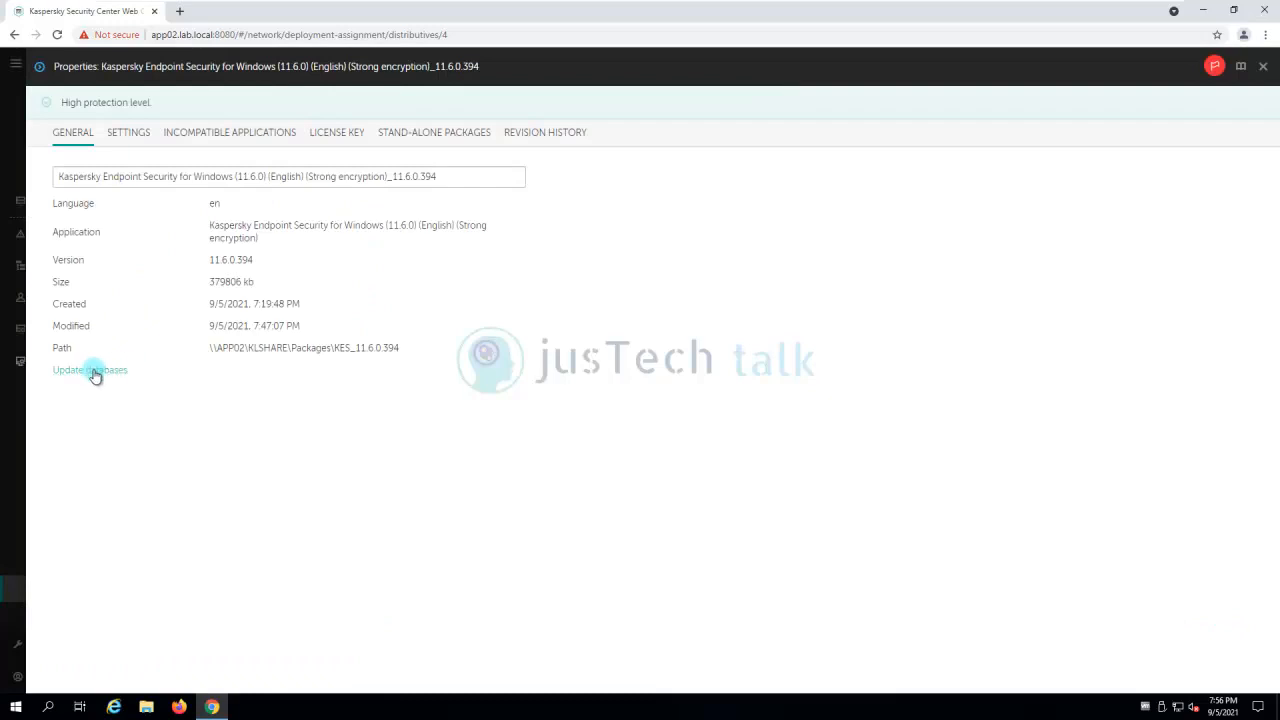
pyautogui.click(130, 136)
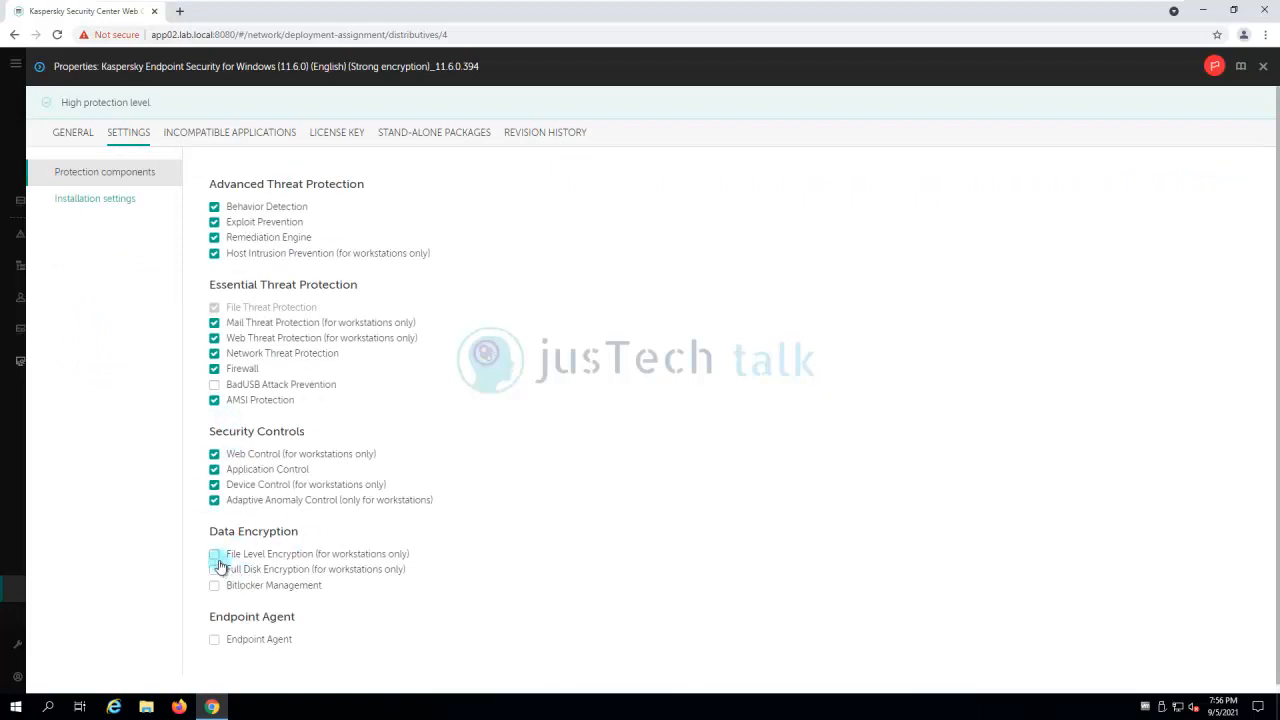
pyautogui.click(104, 203)
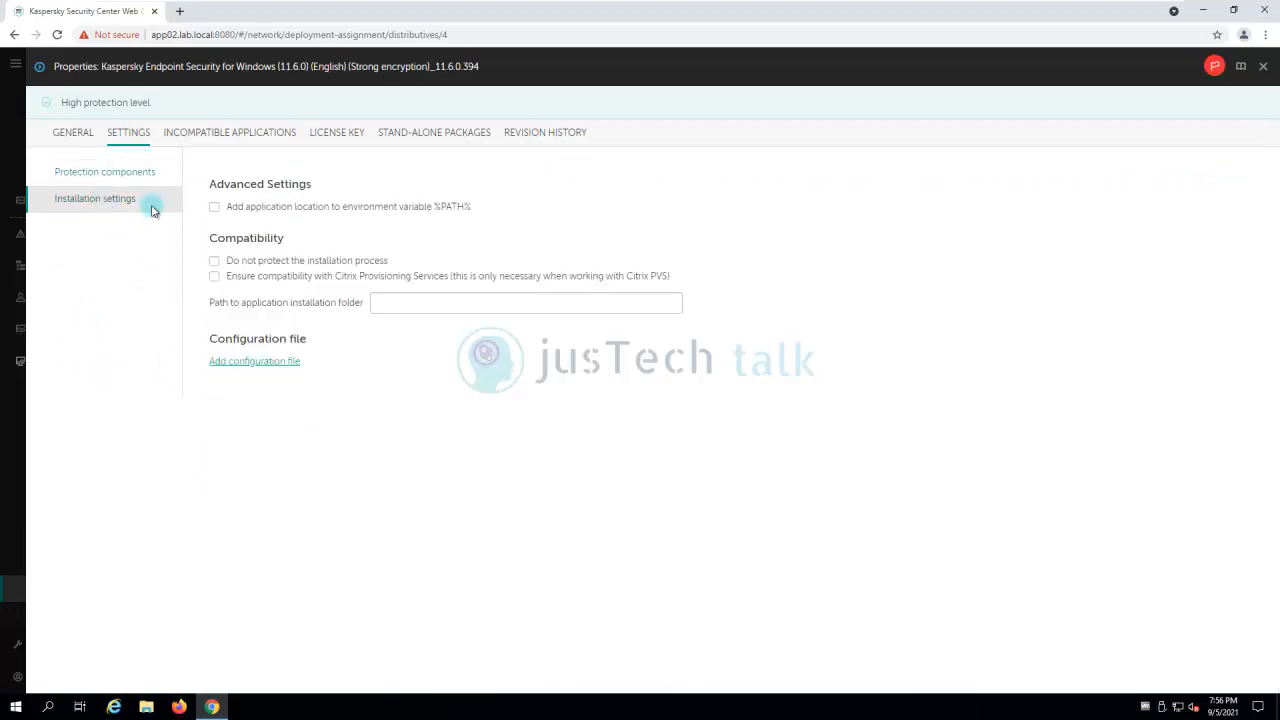
pyautogui.click(213, 208)
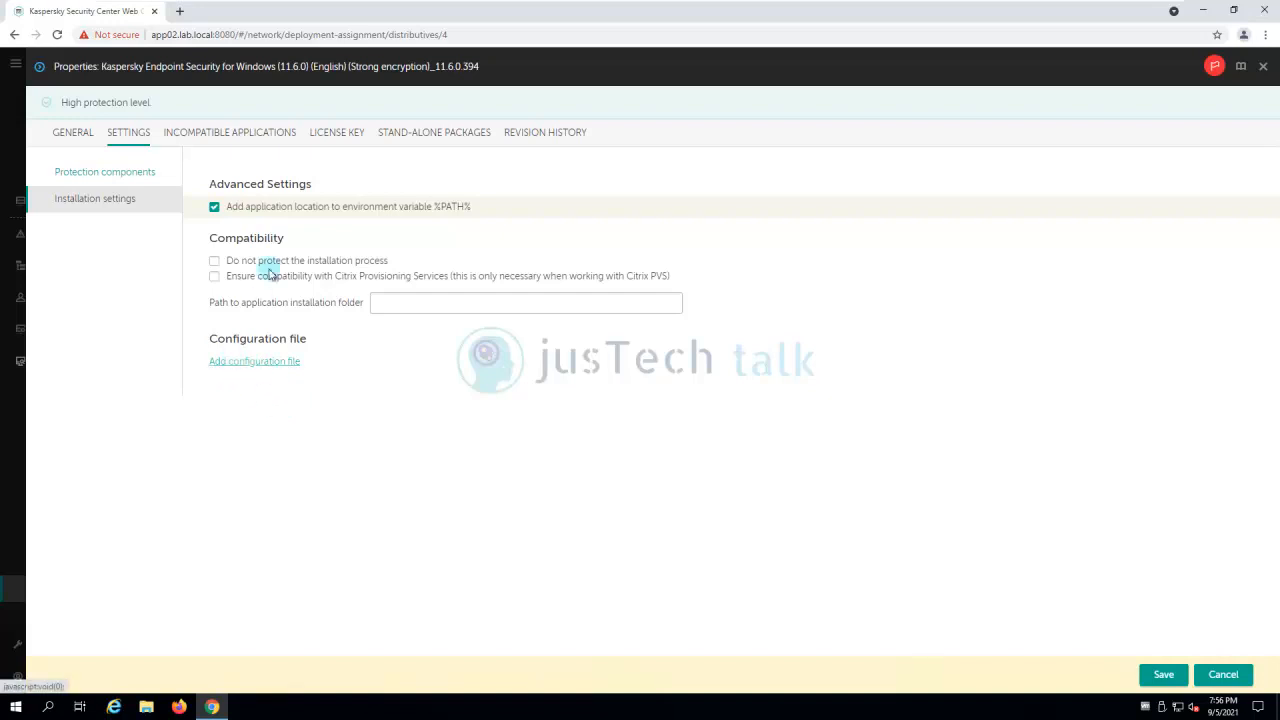
# - Review the package's incompatible applications and assign the first license in the list as its license key
pyautogui.click(265, 140)
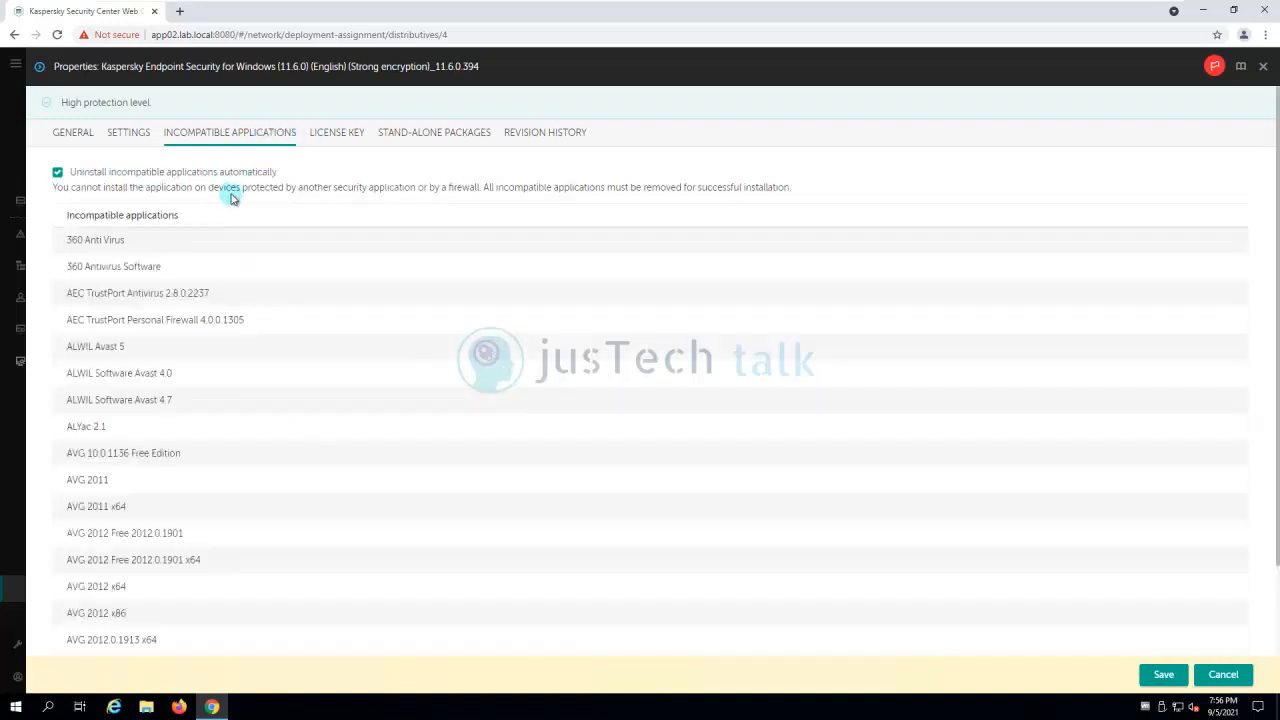
pyautogui.click(348, 138)
pyautogui.click(104, 177)
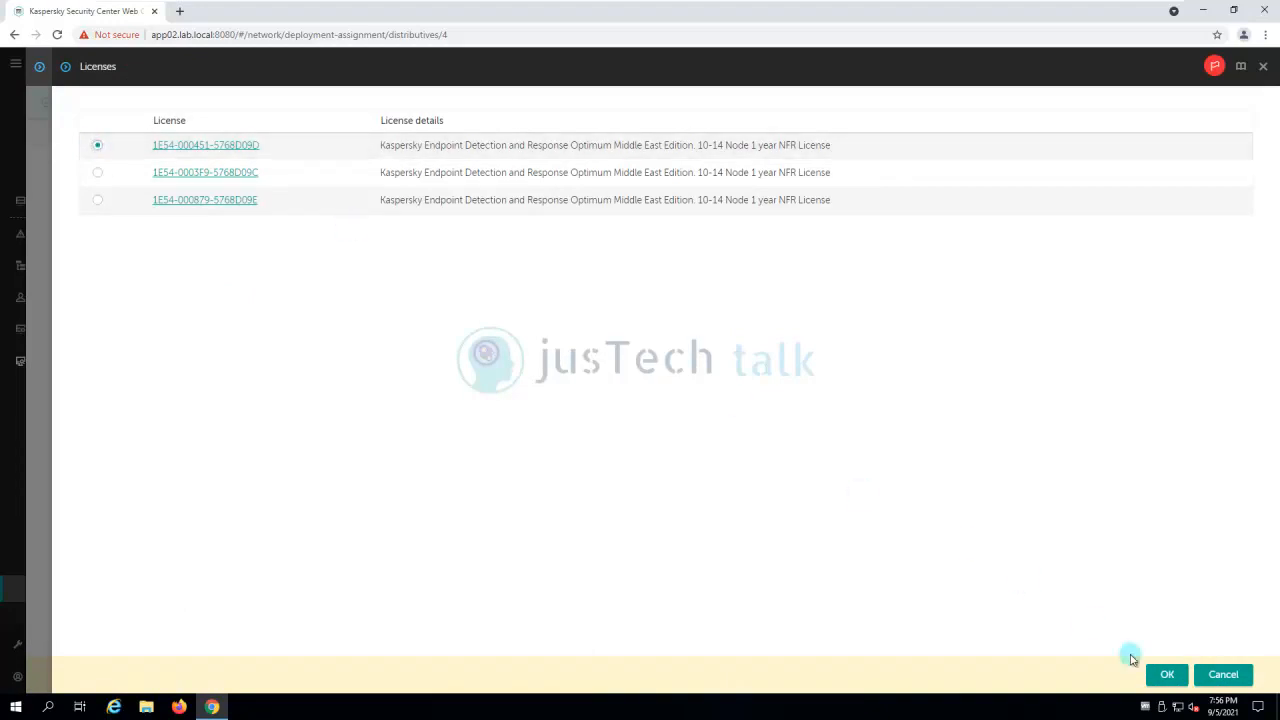
pyautogui.click(1165, 674)
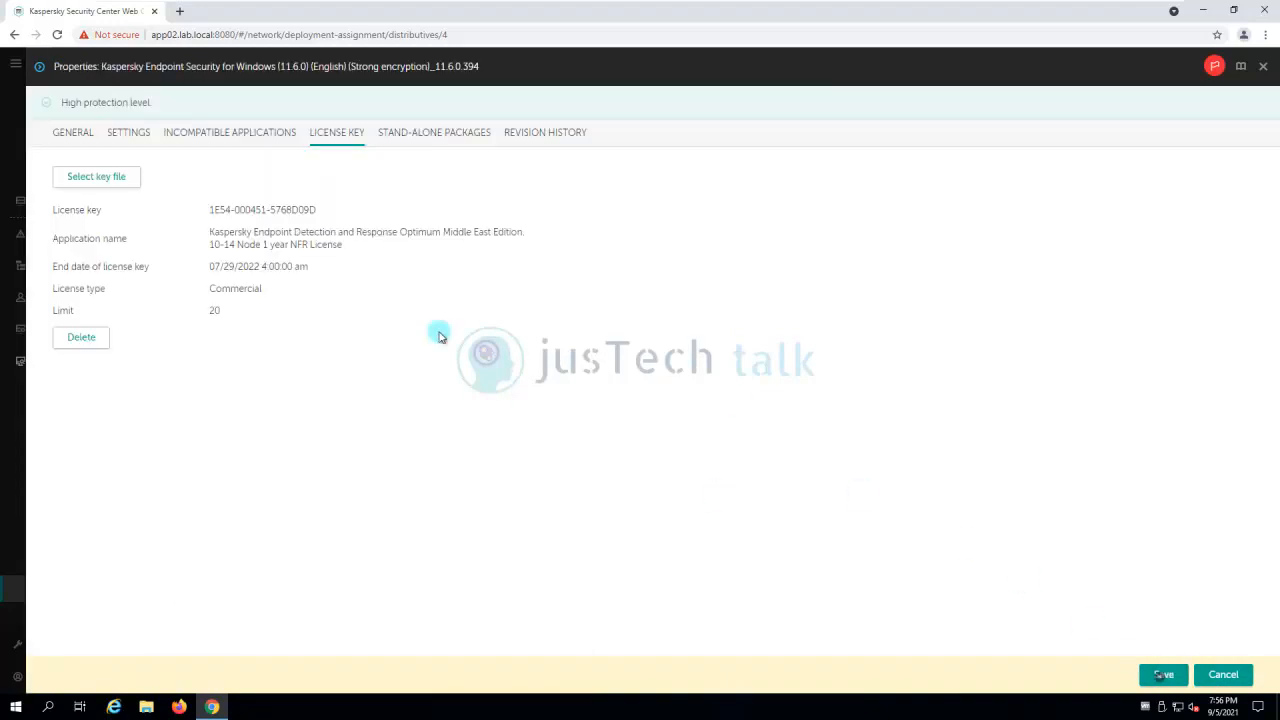
# - Review the package's stand-alone packages and revision history, and save its properties
pyautogui.click(428, 142)
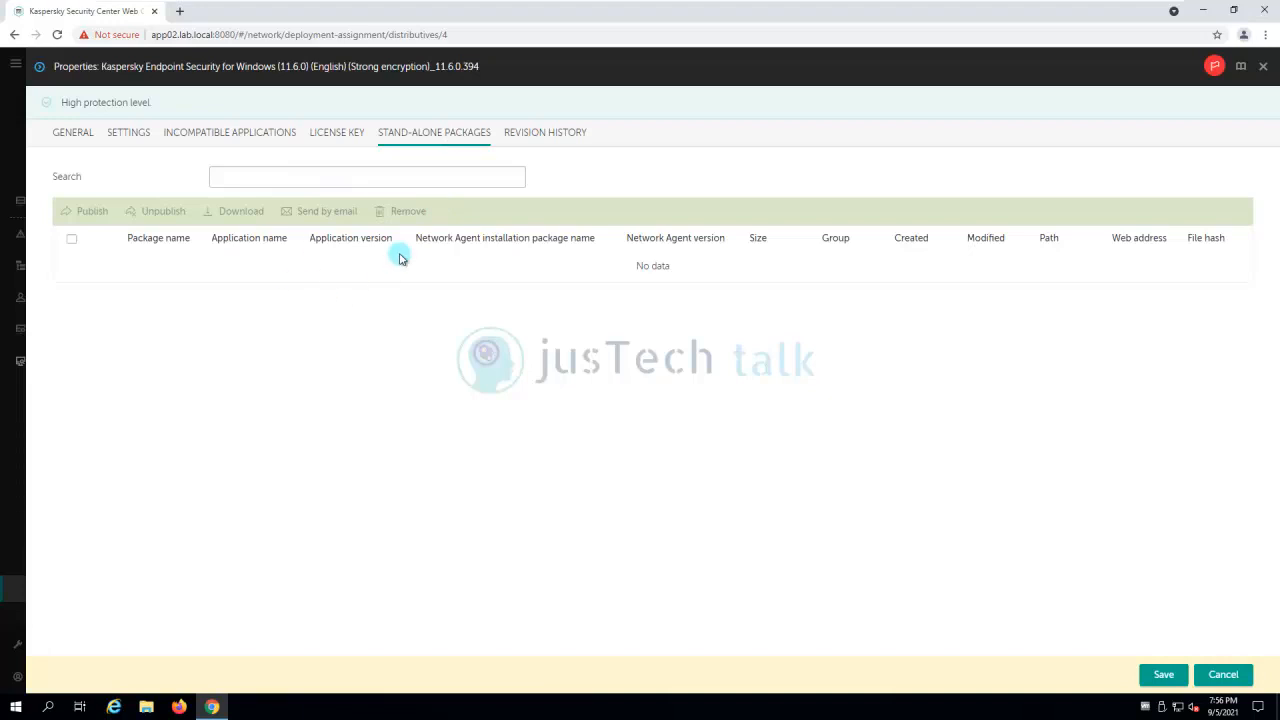
pyautogui.click(551, 135)
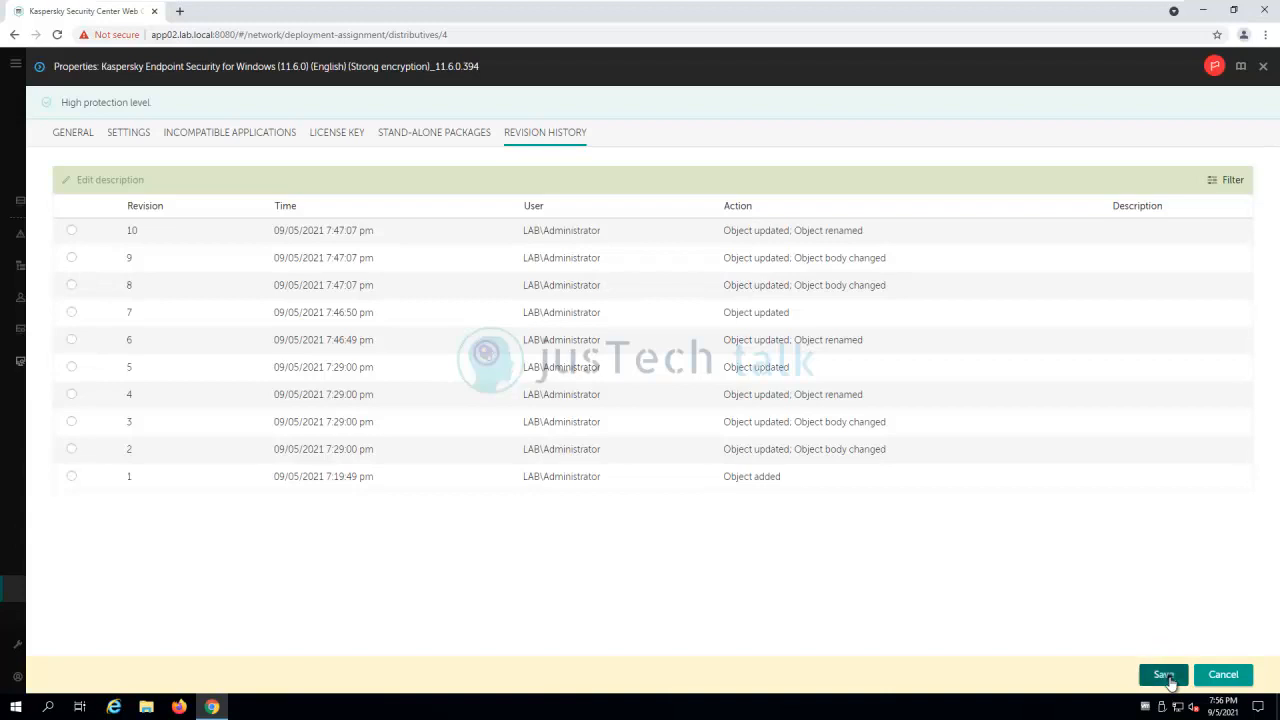
pyautogui.click(1165, 676)
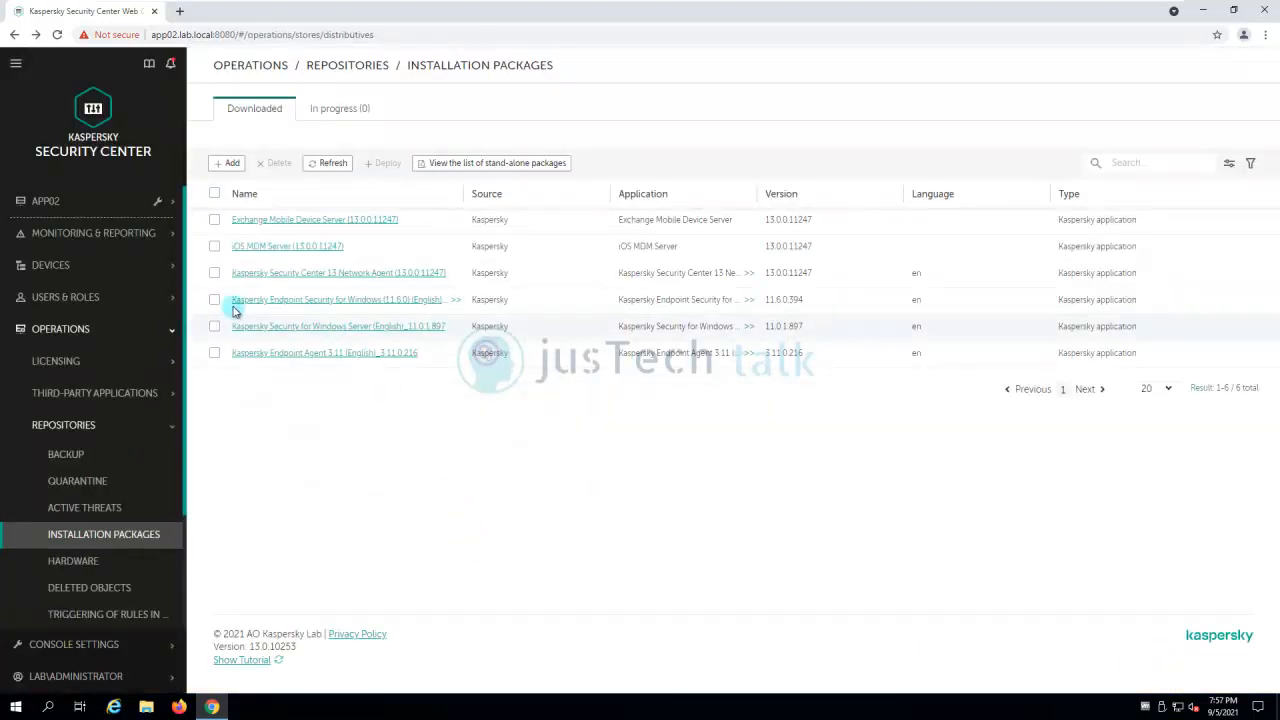
# - Start deploying the Kaspersky Endpoint Security for Windows (11.6.0) package, using the remote installation task as the deployment method
pyautogui.click(212, 302)
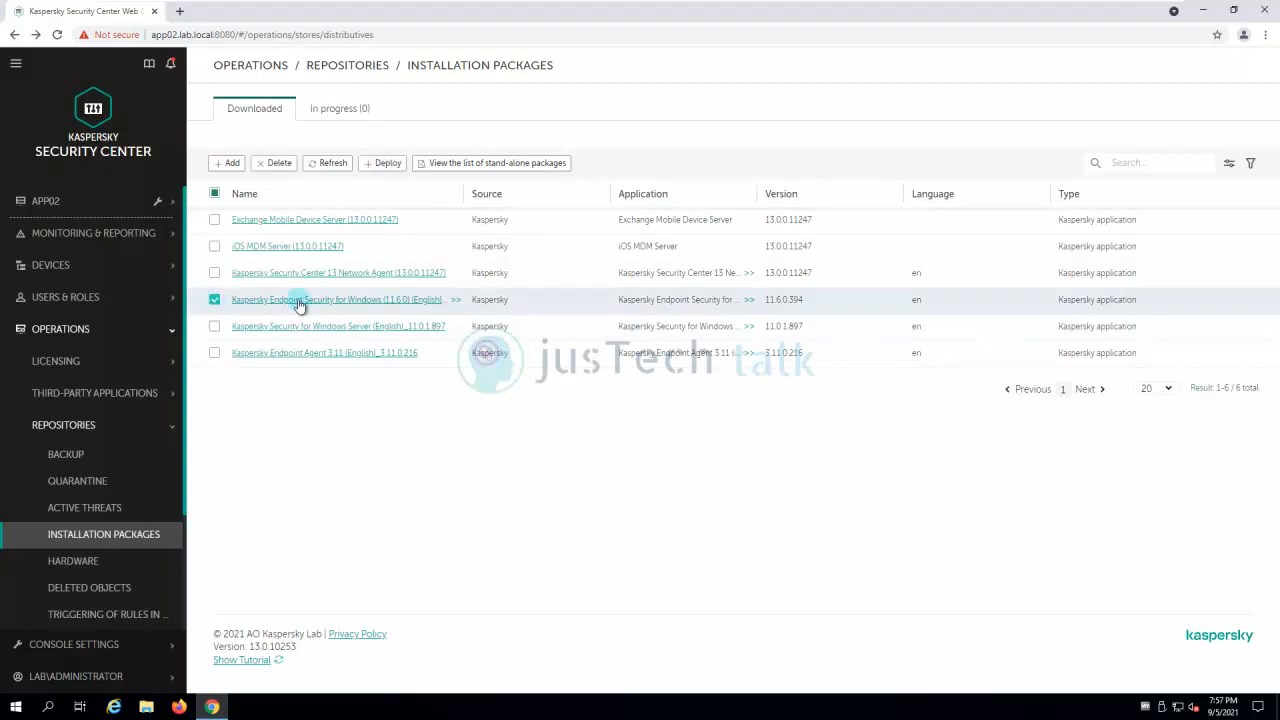
pyautogui.click(386, 164)
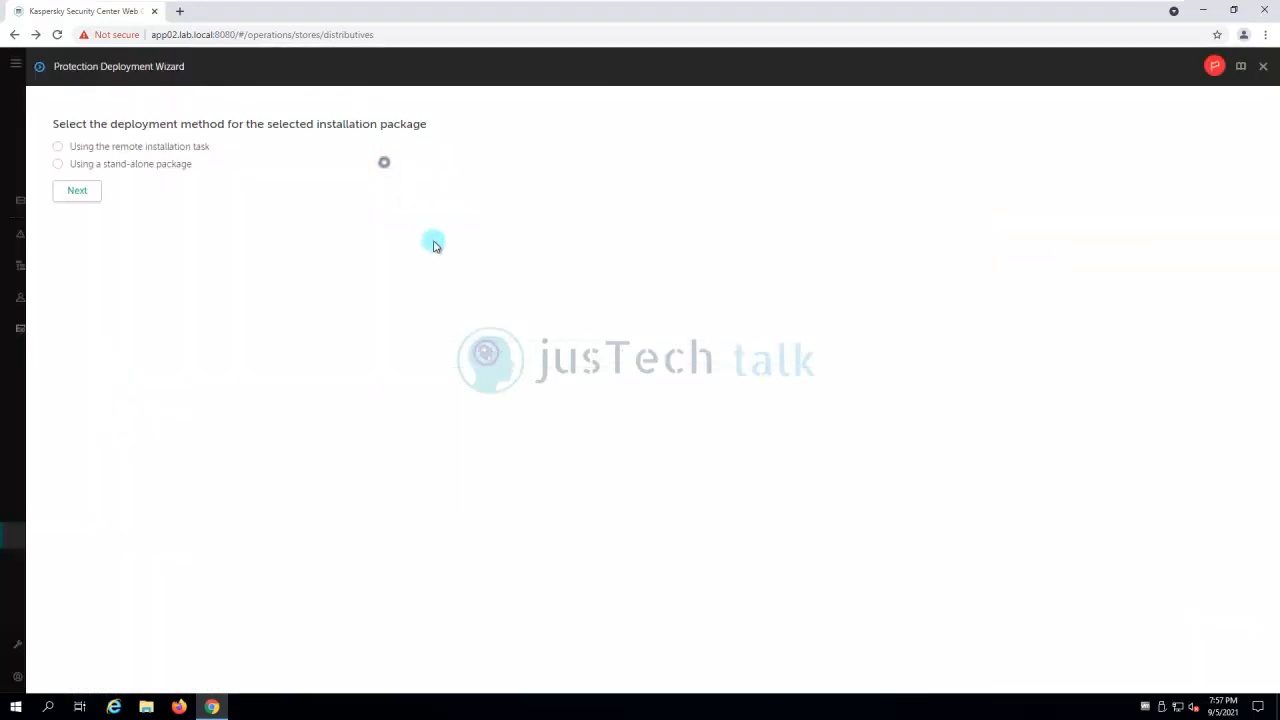
pyautogui.click(61, 147)
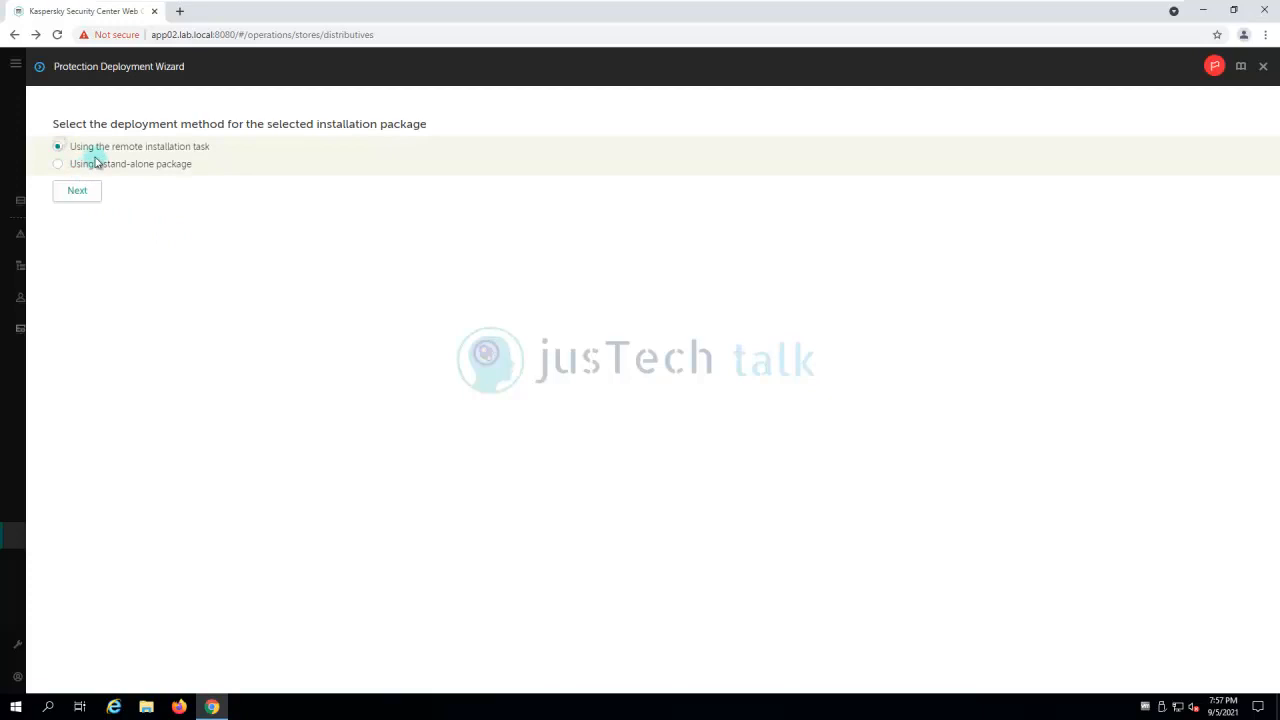
pyautogui.click(80, 192)
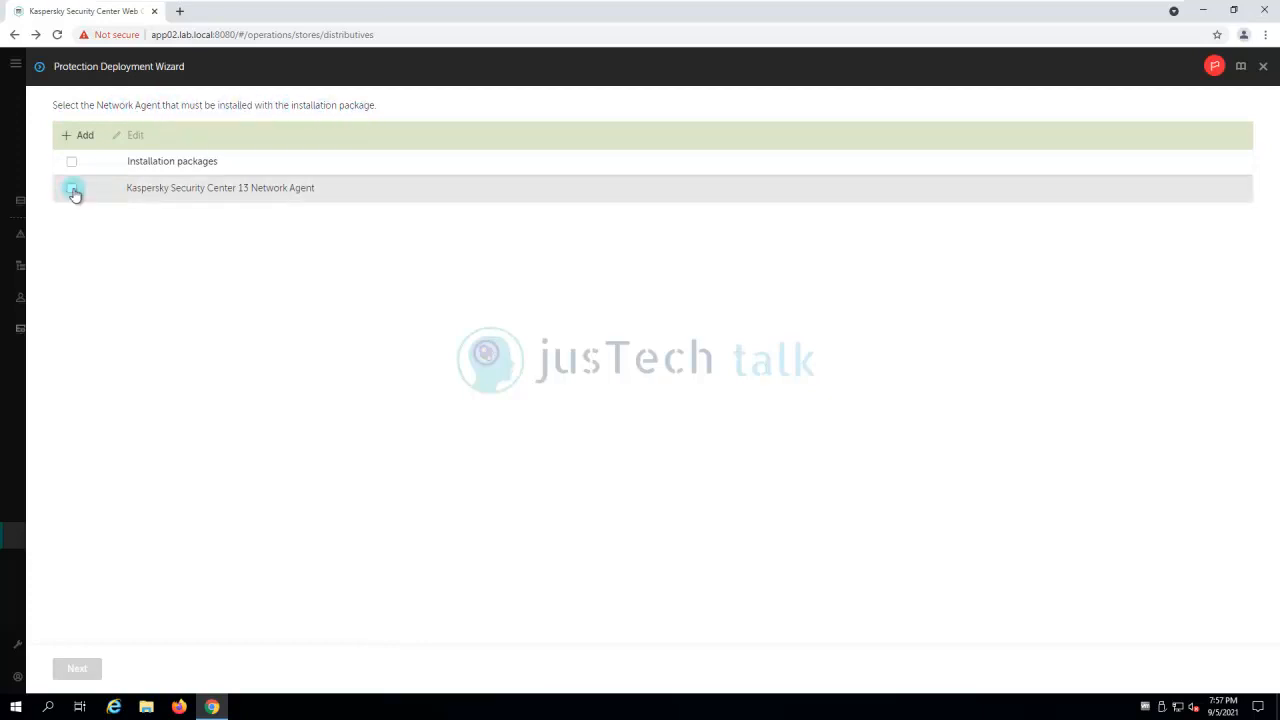
# - Switch to the Client01 virtual machine to check its installed programs, and return to App02
pyautogui.moveTo(509, 5)
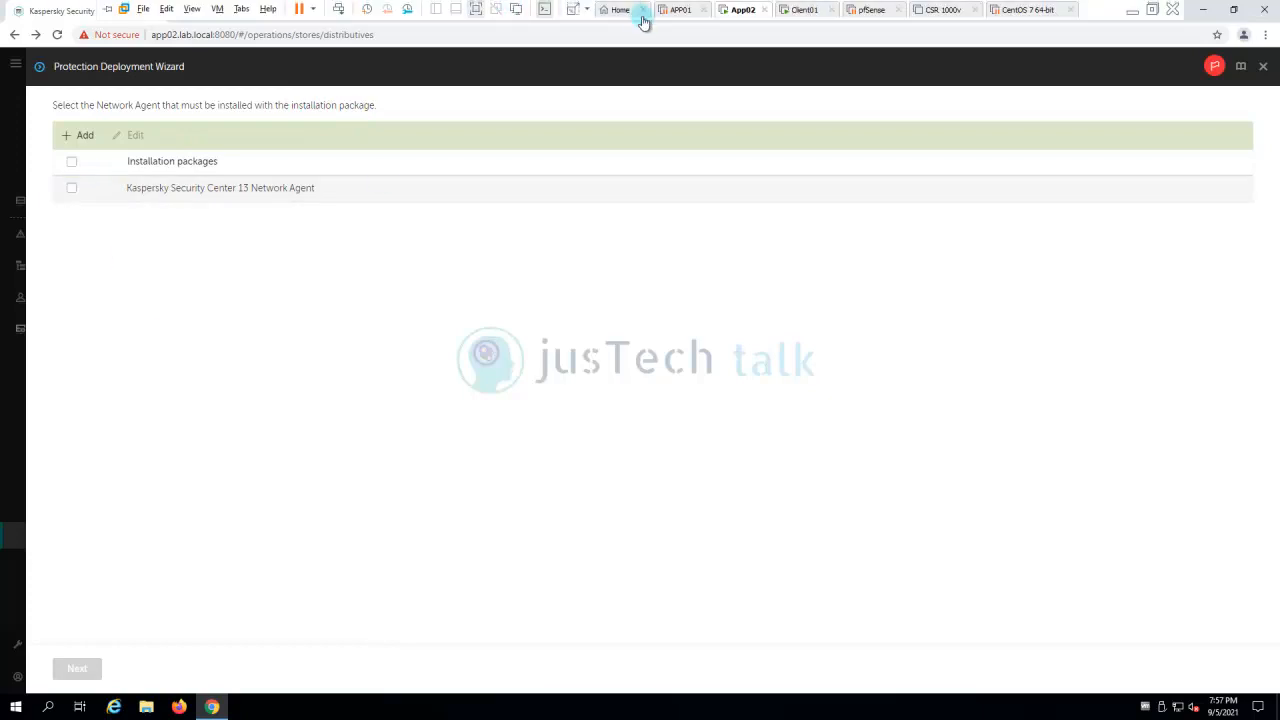
pyautogui.click(805, 10)
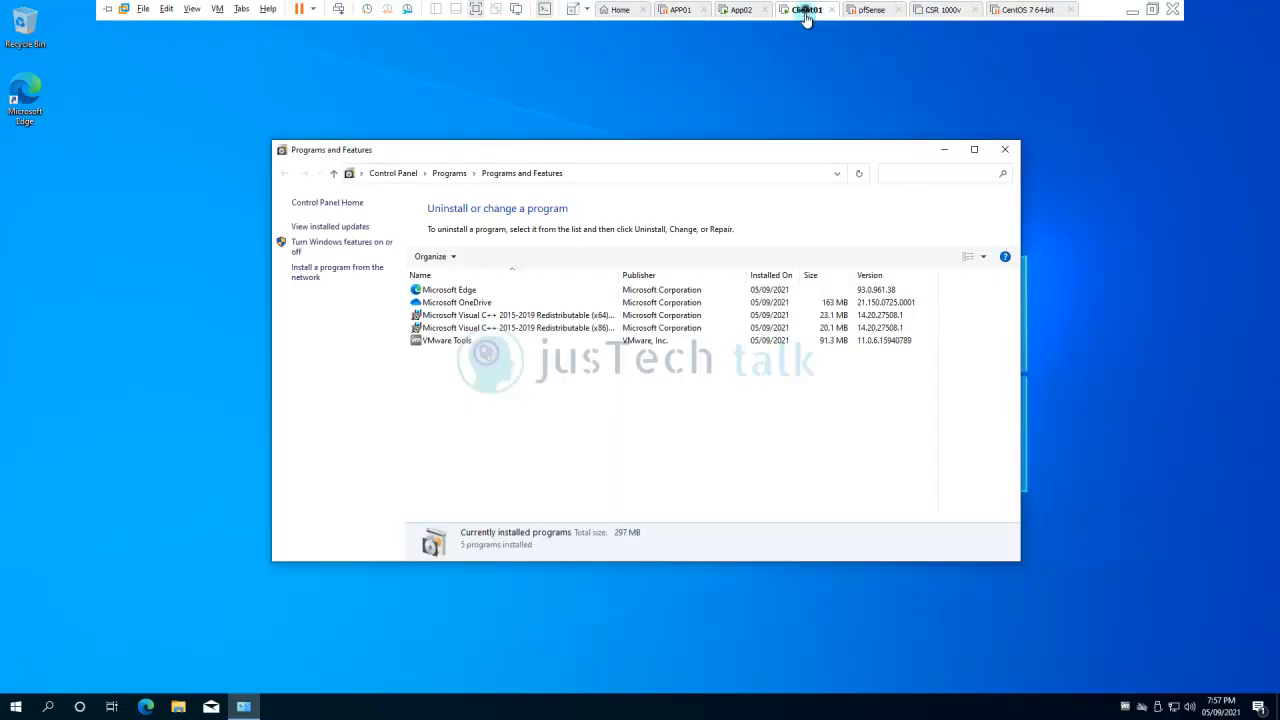
pyautogui.click(861, 175)
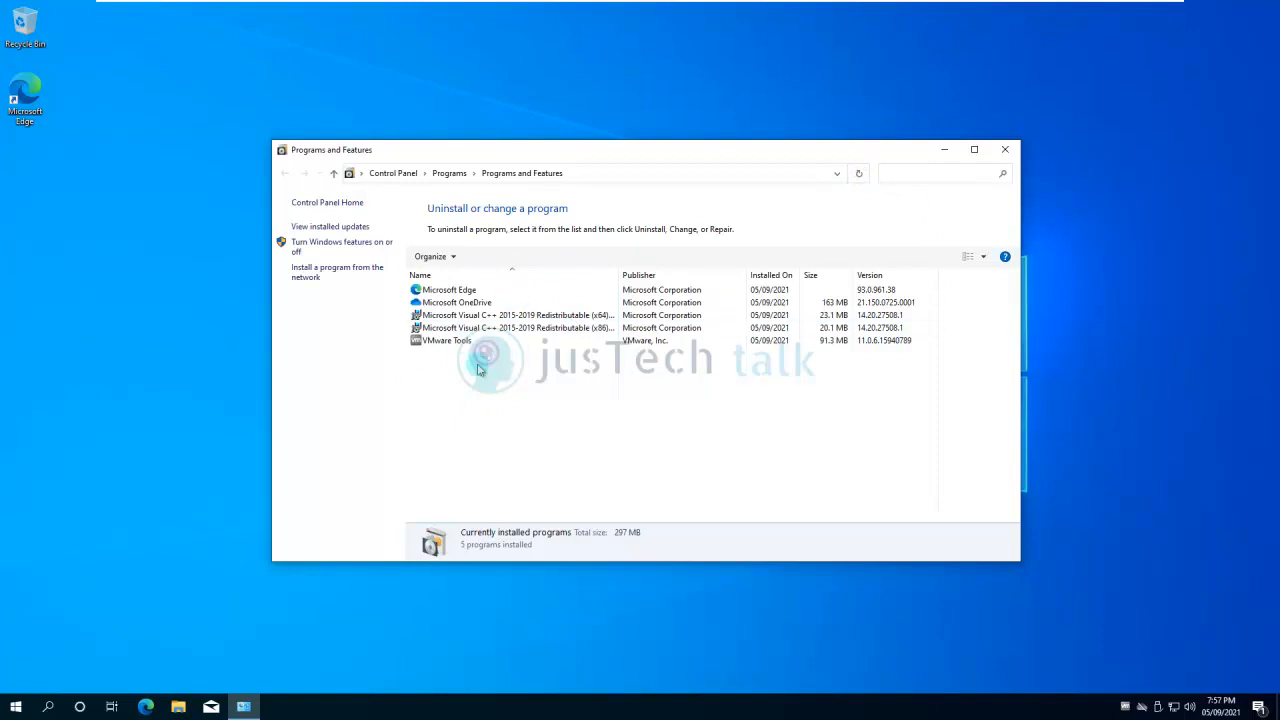
pyautogui.moveTo(735, 8)
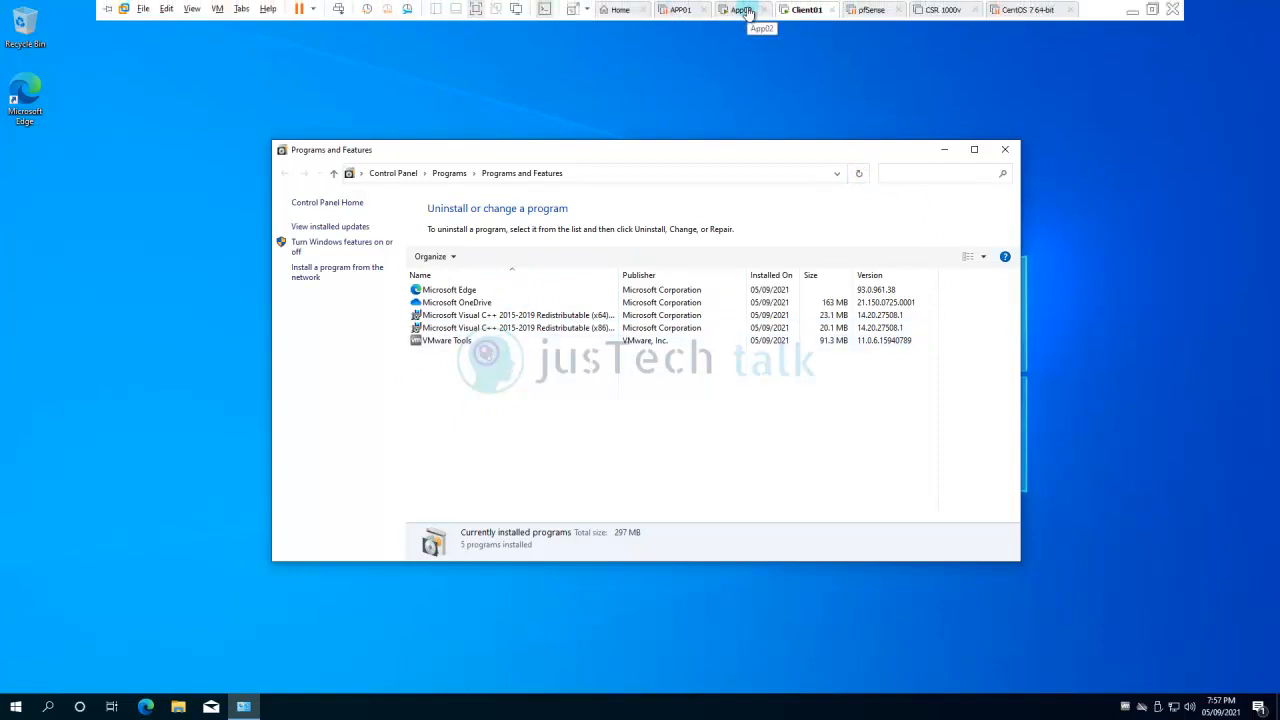
pyautogui.click(741, 12)
# - Include Kaspersky Security Center 13 Network Agent in the installation and proceed to the target device selection
pyautogui.click(73, 188)
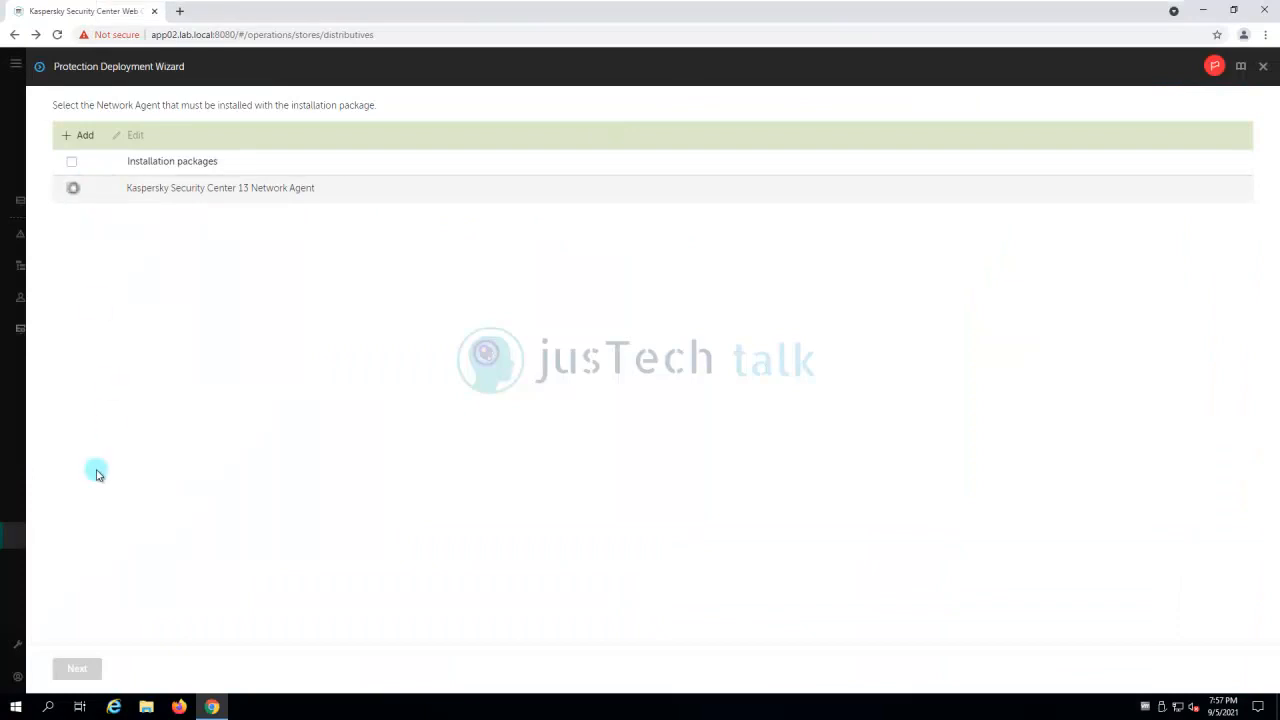
pyautogui.click(72, 188)
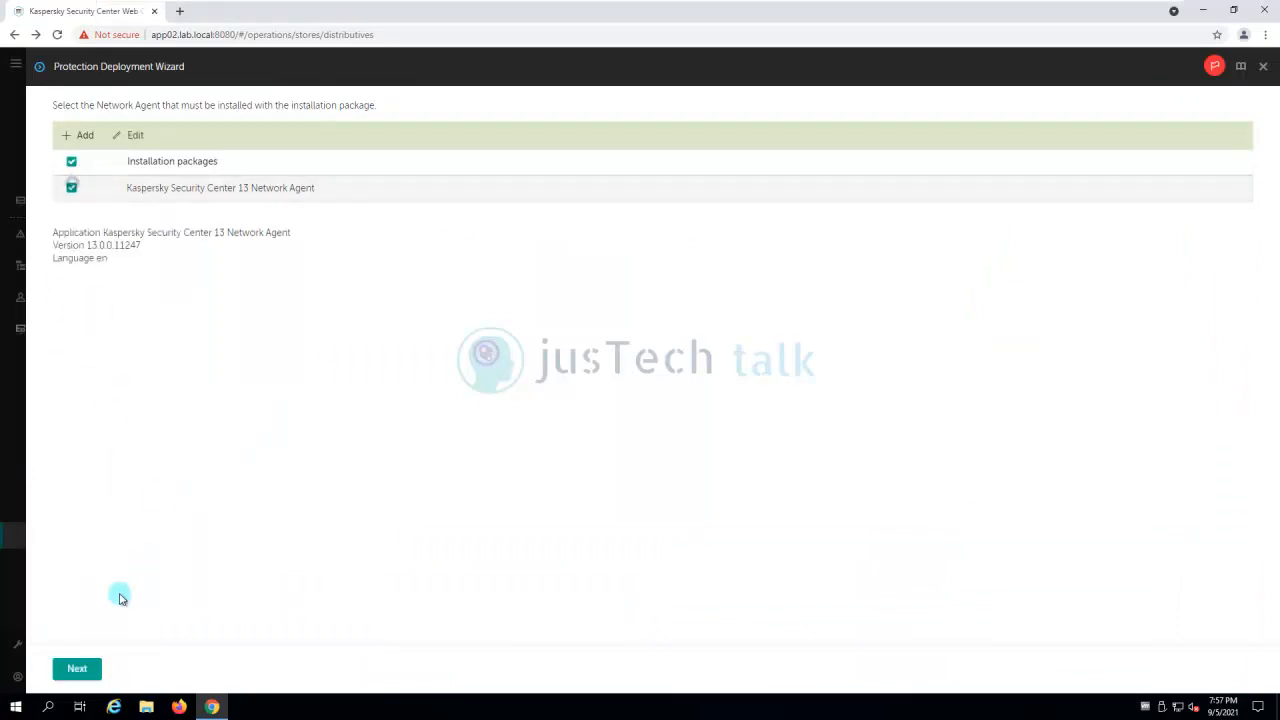
pyautogui.click(78, 670)
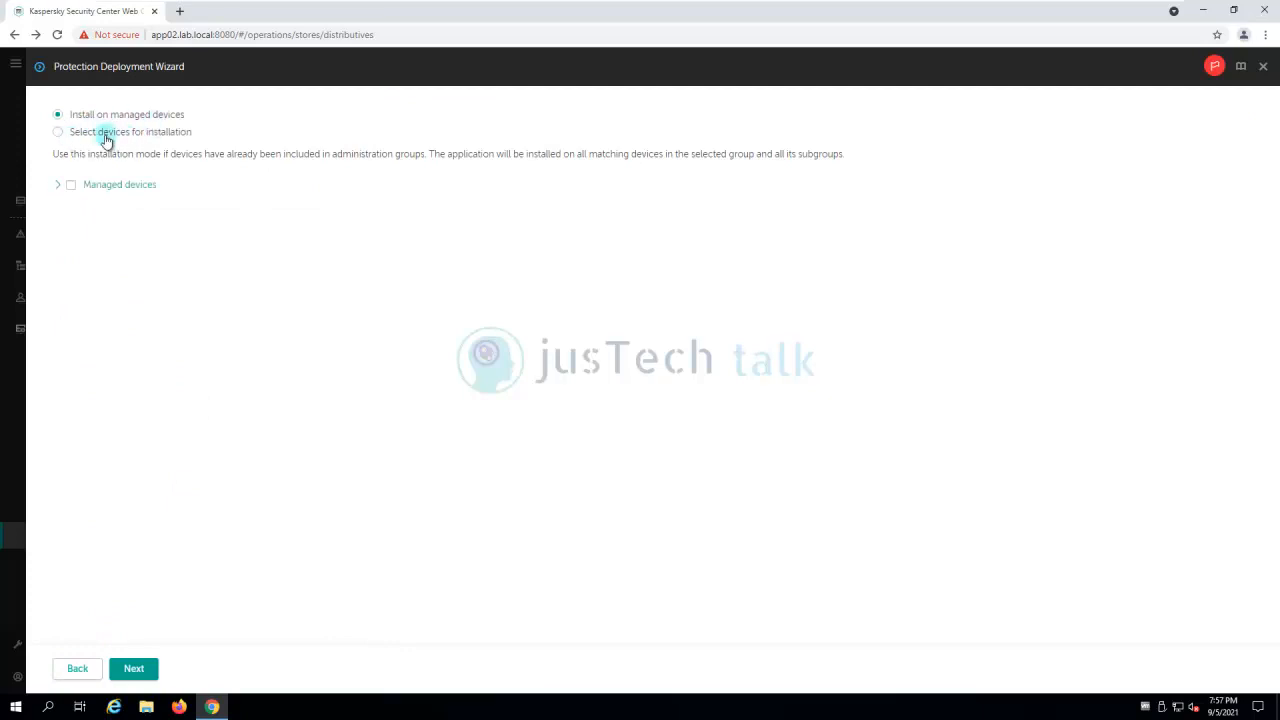
# - Choose to select devices for installation and check the groups under Unassigned devices
pyautogui.click(57, 132)
pyautogui.click(105, 242)
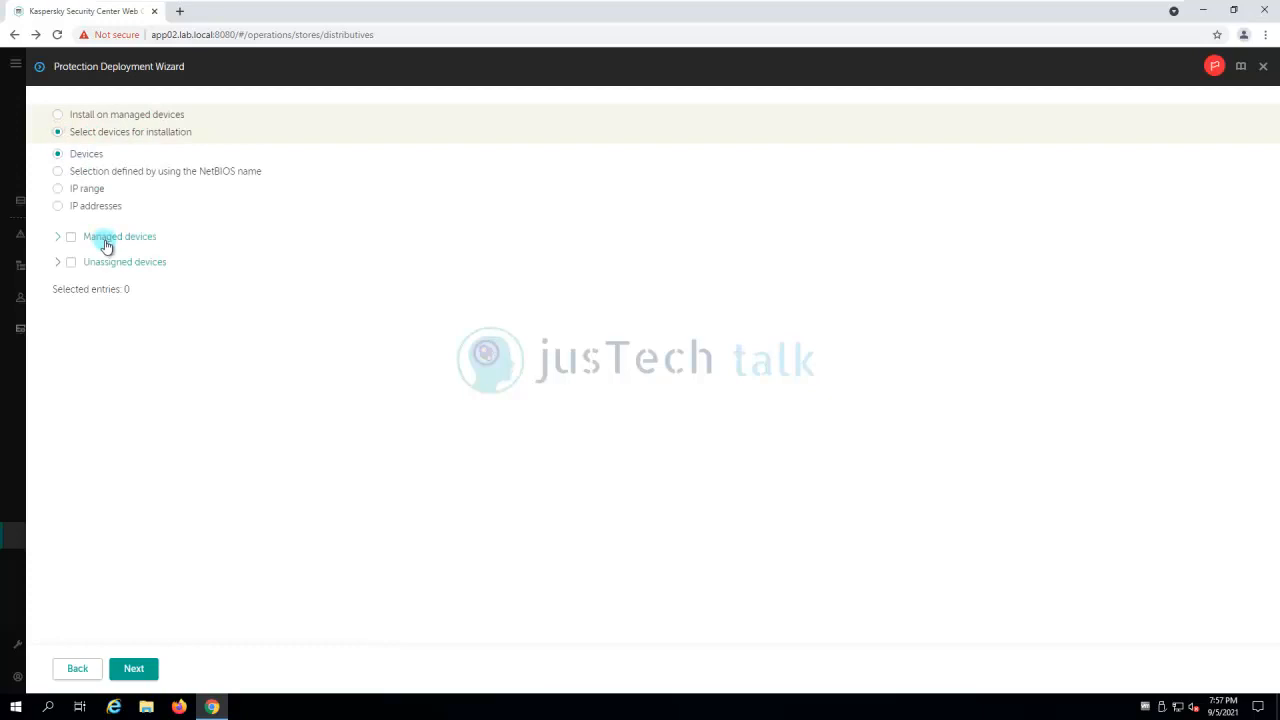
pyautogui.click(57, 264)
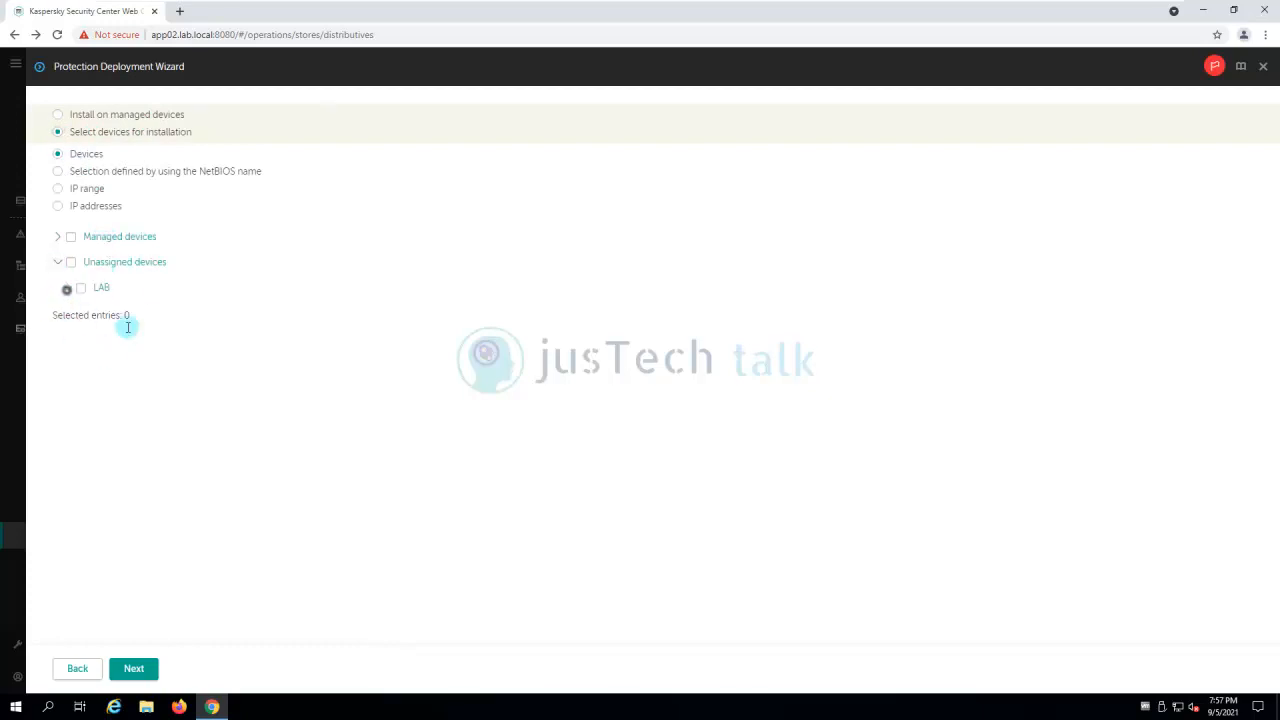
pyautogui.click(59, 264)
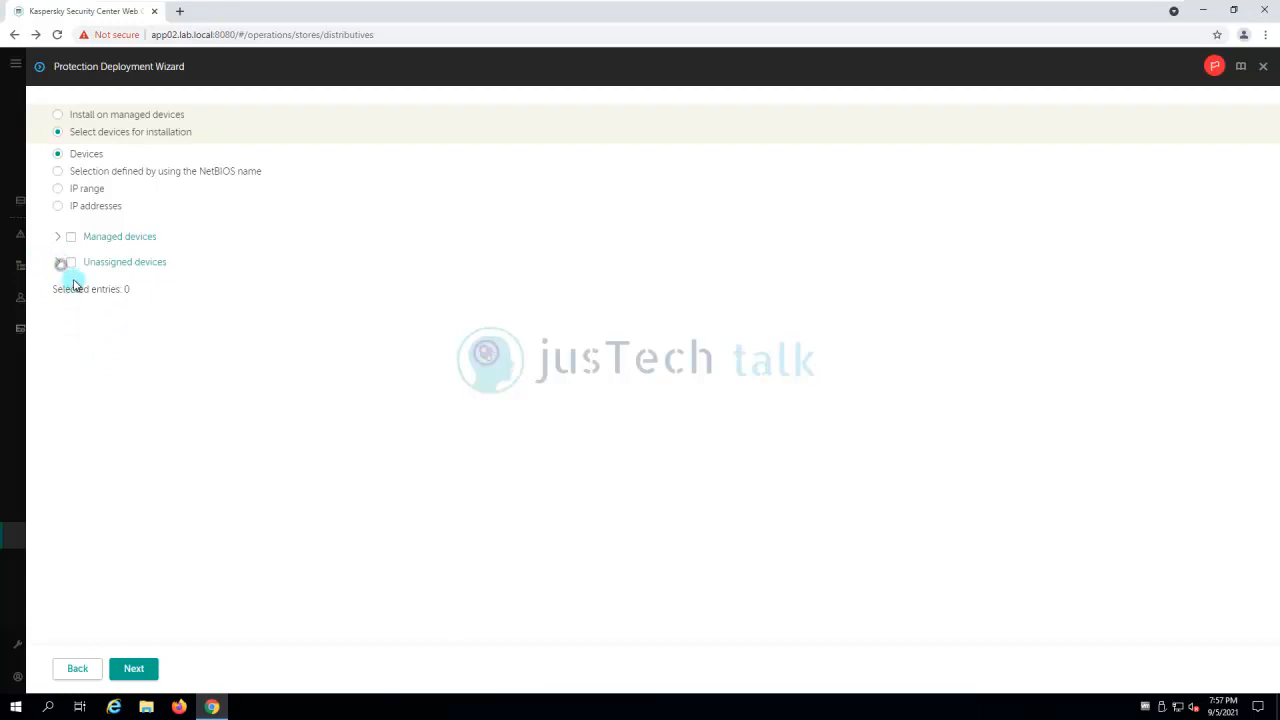
# - Specify the target devices by IP range, adding the range from 192.168.10.141 to 192.168.10.142
pyautogui.click(59, 193)
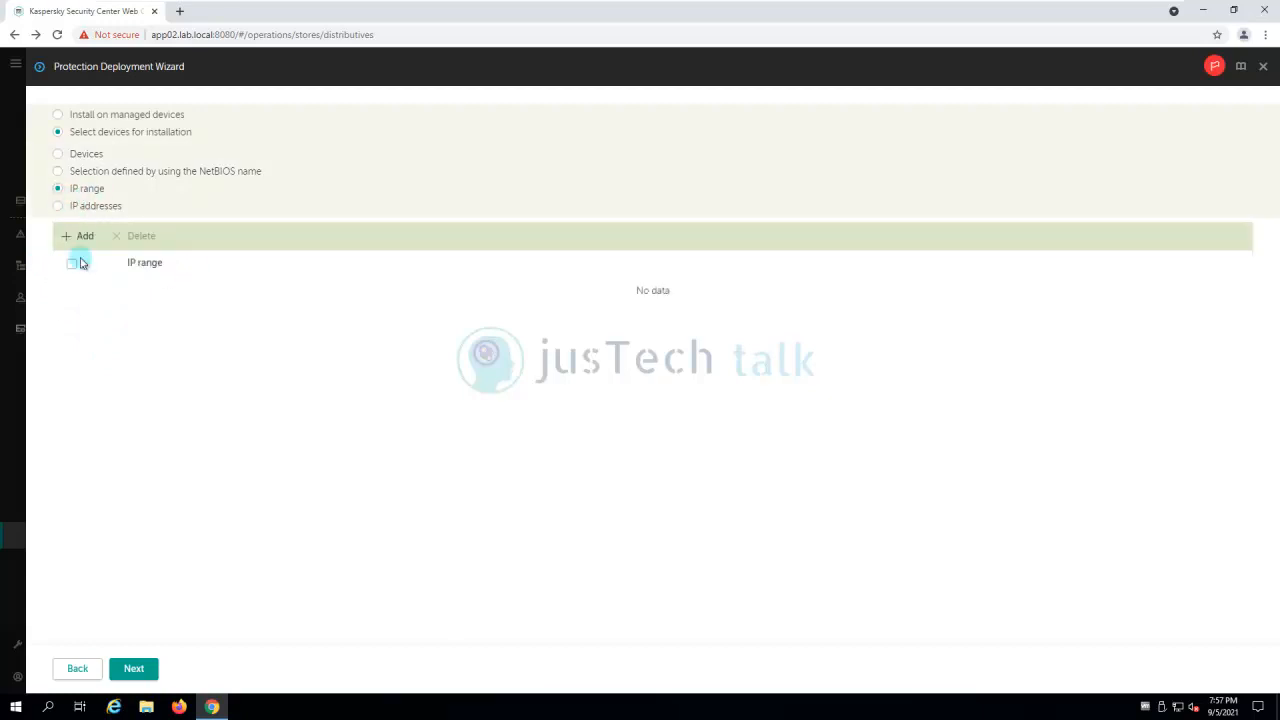
pyautogui.click(80, 237)
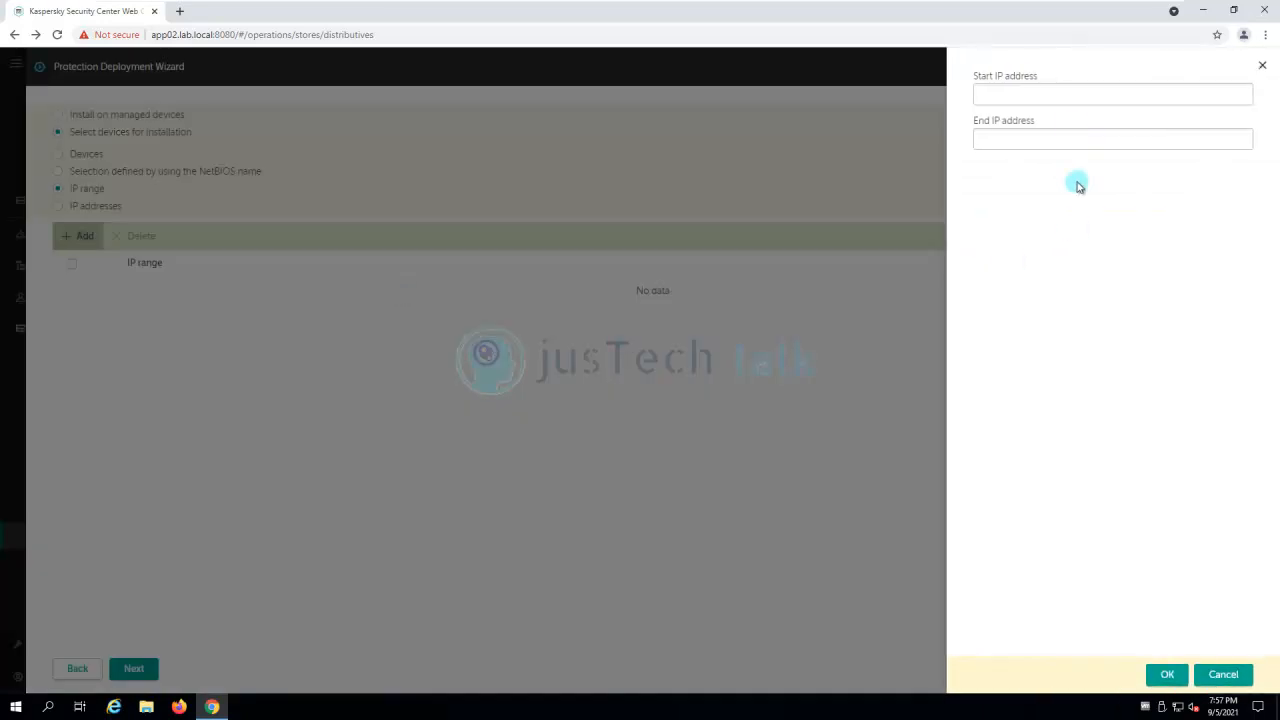
pyautogui.click(1055, 92)
pyautogui.write('1')
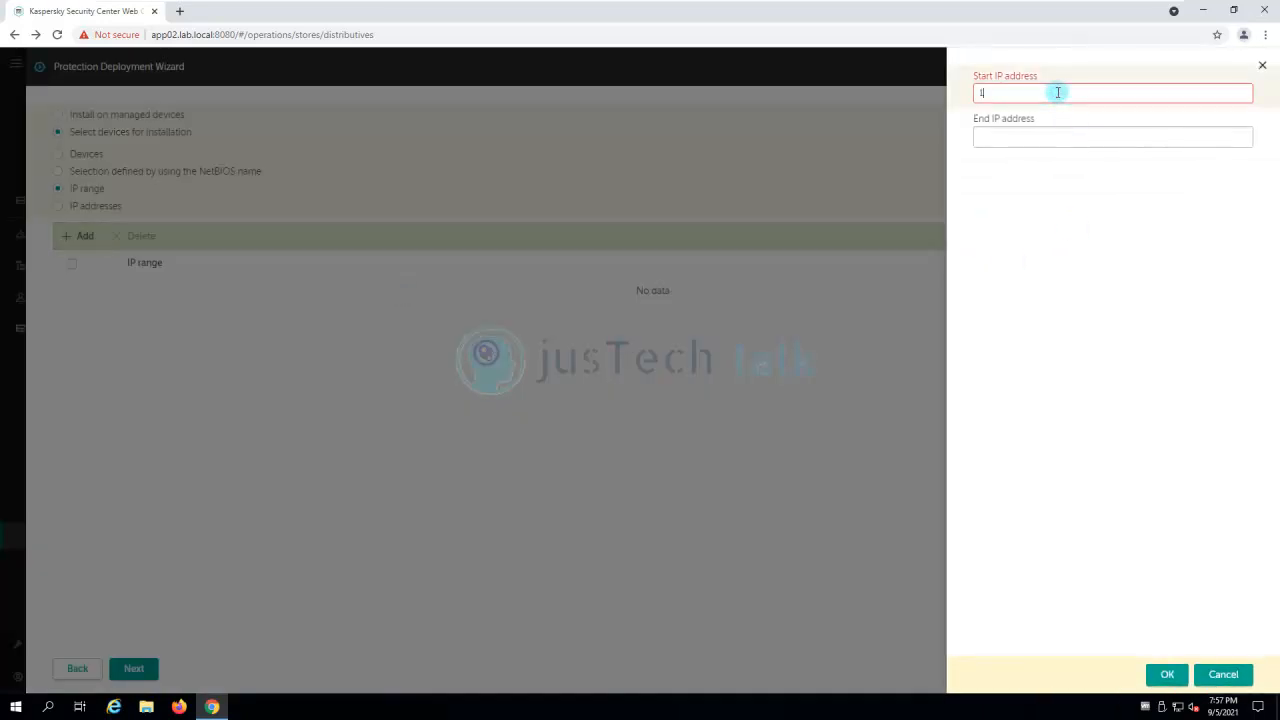
pyautogui.write('92.168.10.141')
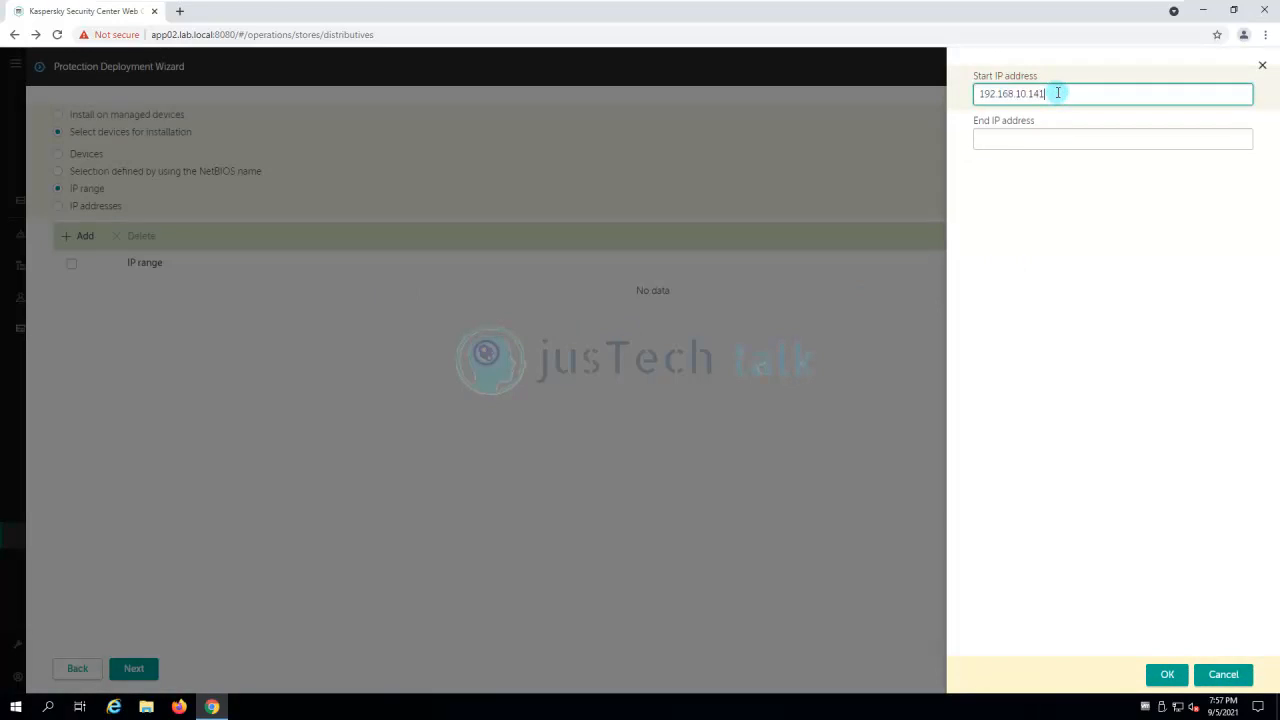
pyautogui.click(1078, 146)
pyautogui.write('92.16')
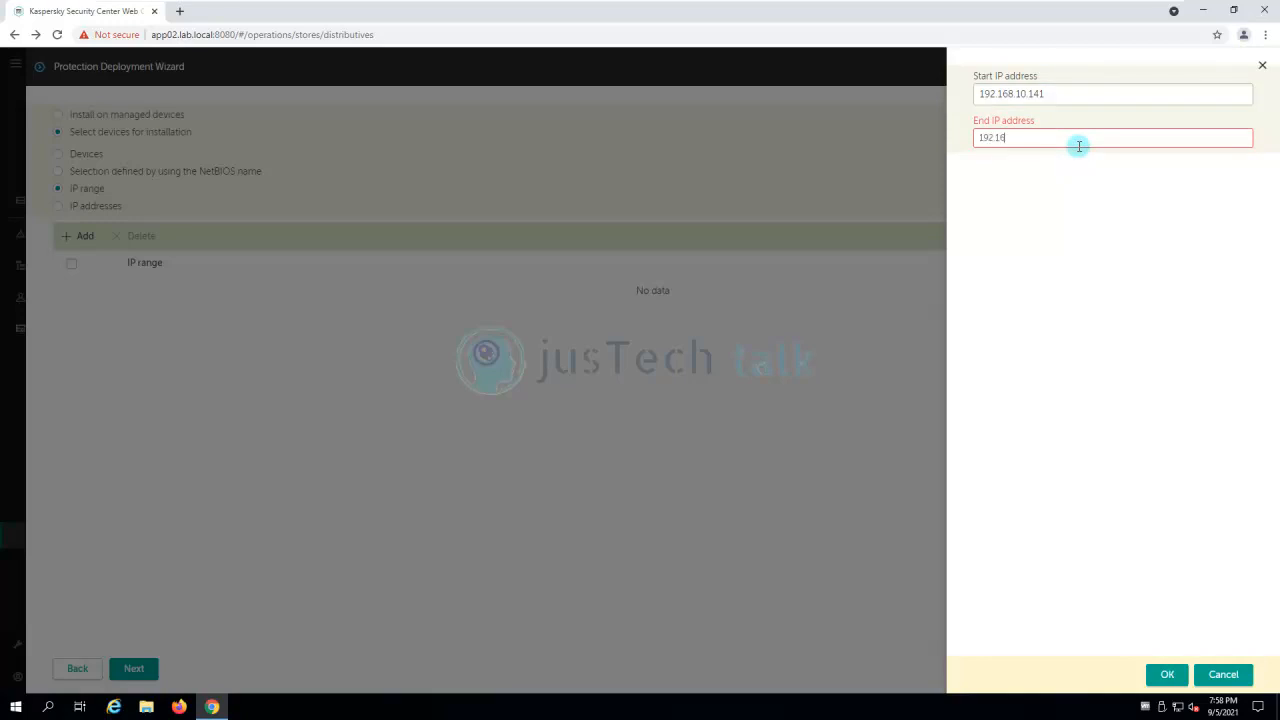
pyautogui.write('8.10.141')
pyautogui.click(1166, 675)
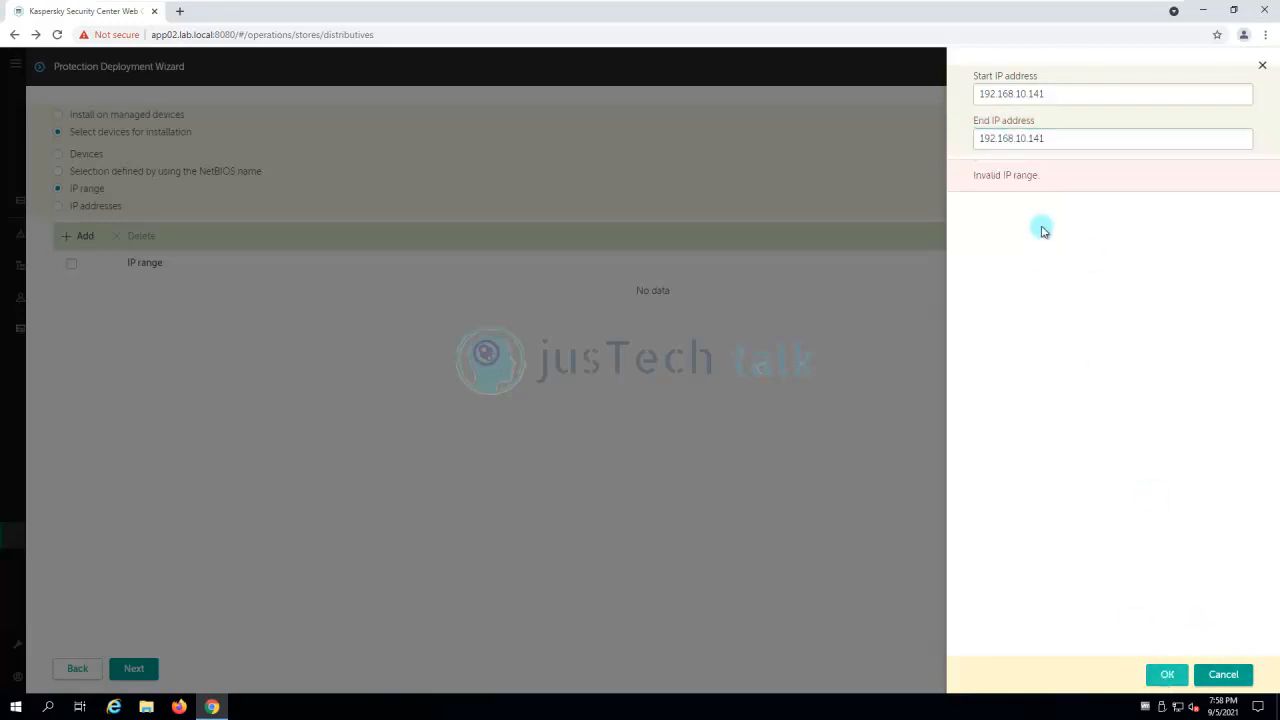
pyautogui.click(1047, 140)
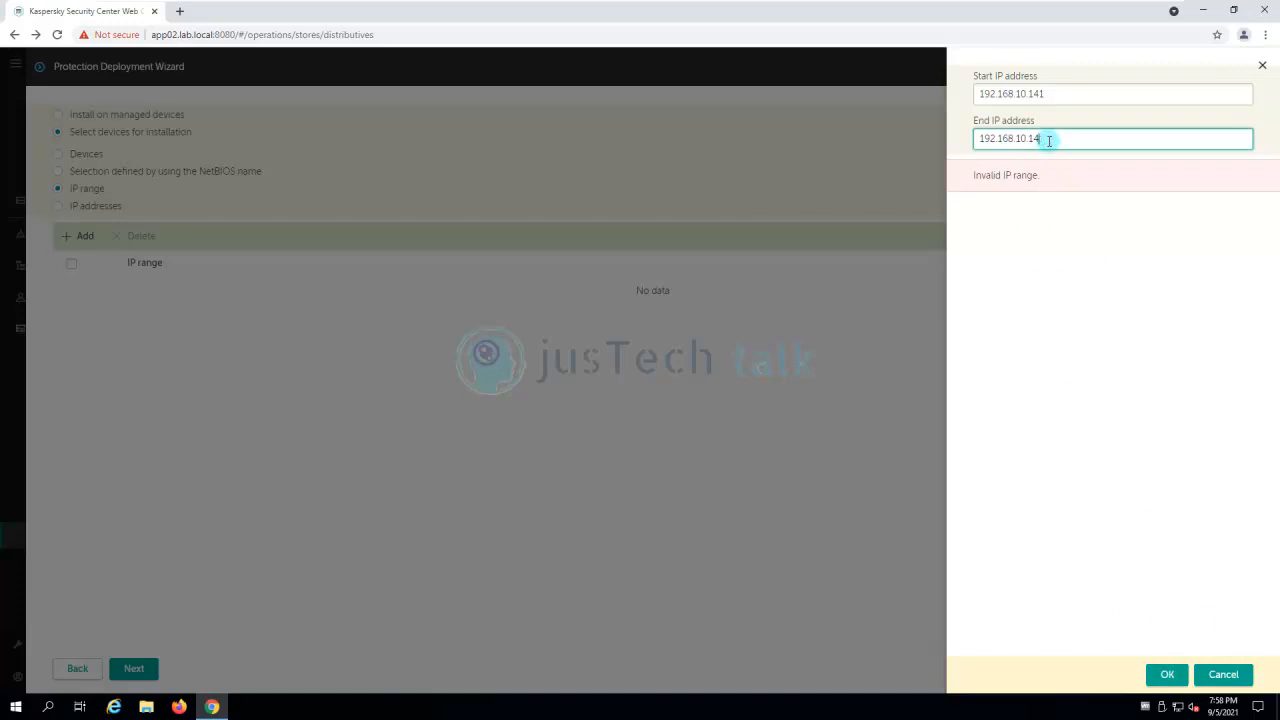
pyautogui.click(1166, 674)
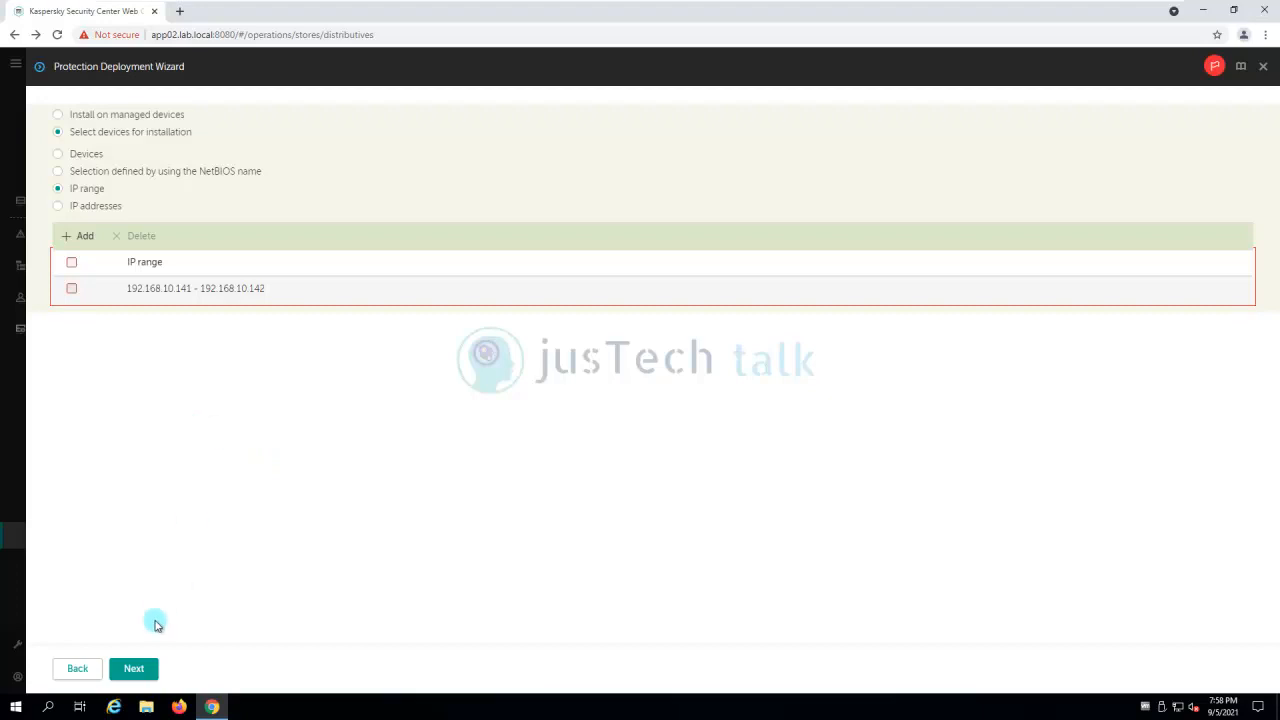
# - Mark the added IP range as selected for the installation and proceed to the remote installation task settings
pyautogui.click(148, 669)
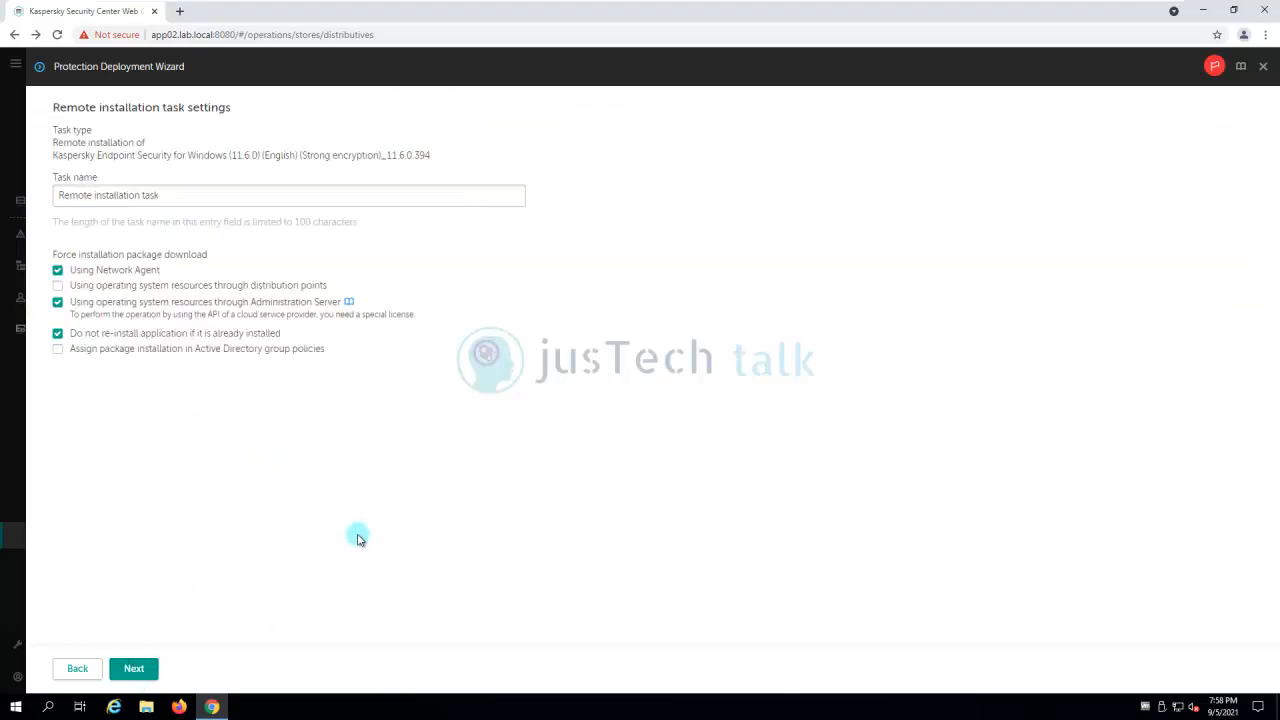
pyautogui.click(77, 668)
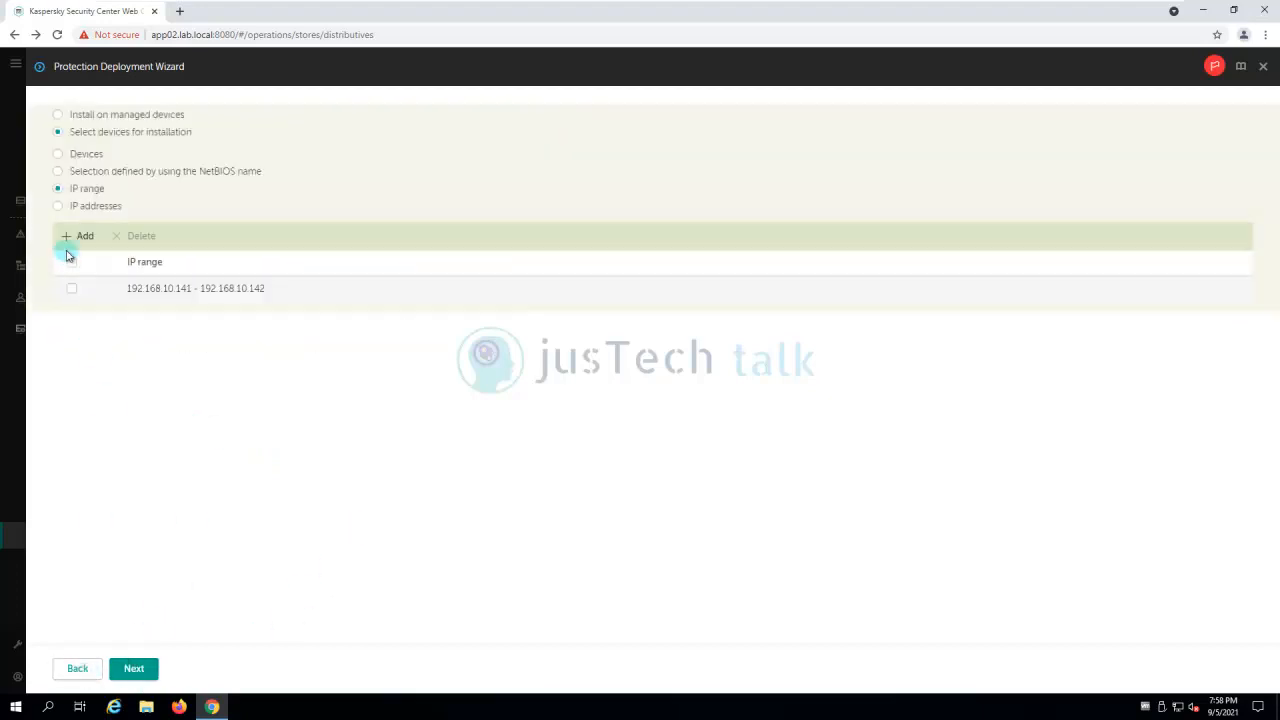
pyautogui.click(71, 264)
pyautogui.click(140, 671)
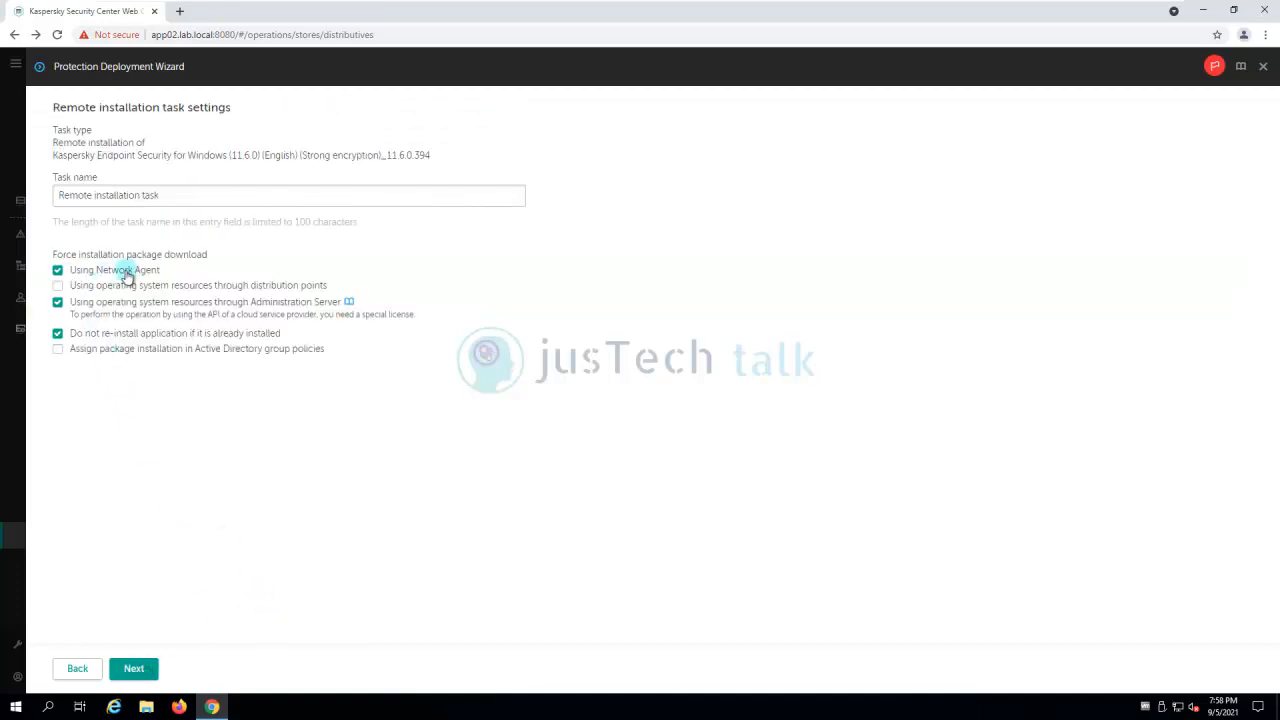
# - Name the task "Remote installation task - Demo" and accept the default package download settings
pyautogui.click(203, 194)
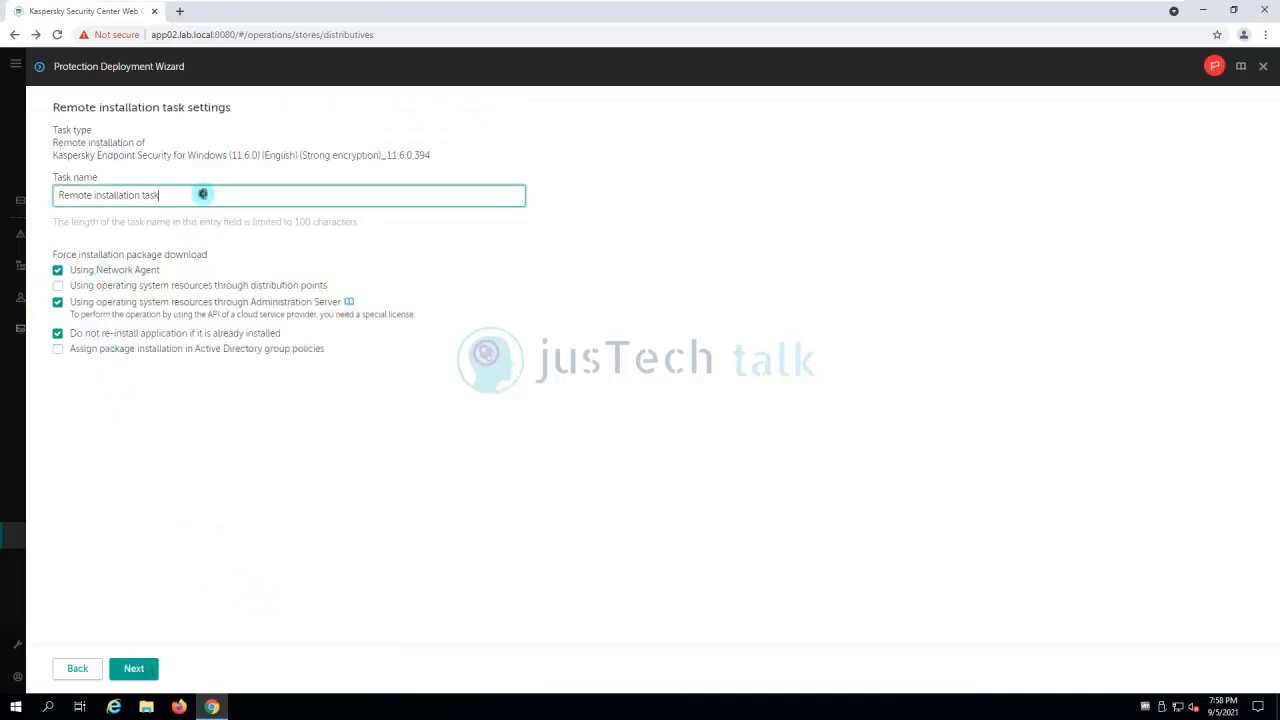
pyautogui.write('- Demo')
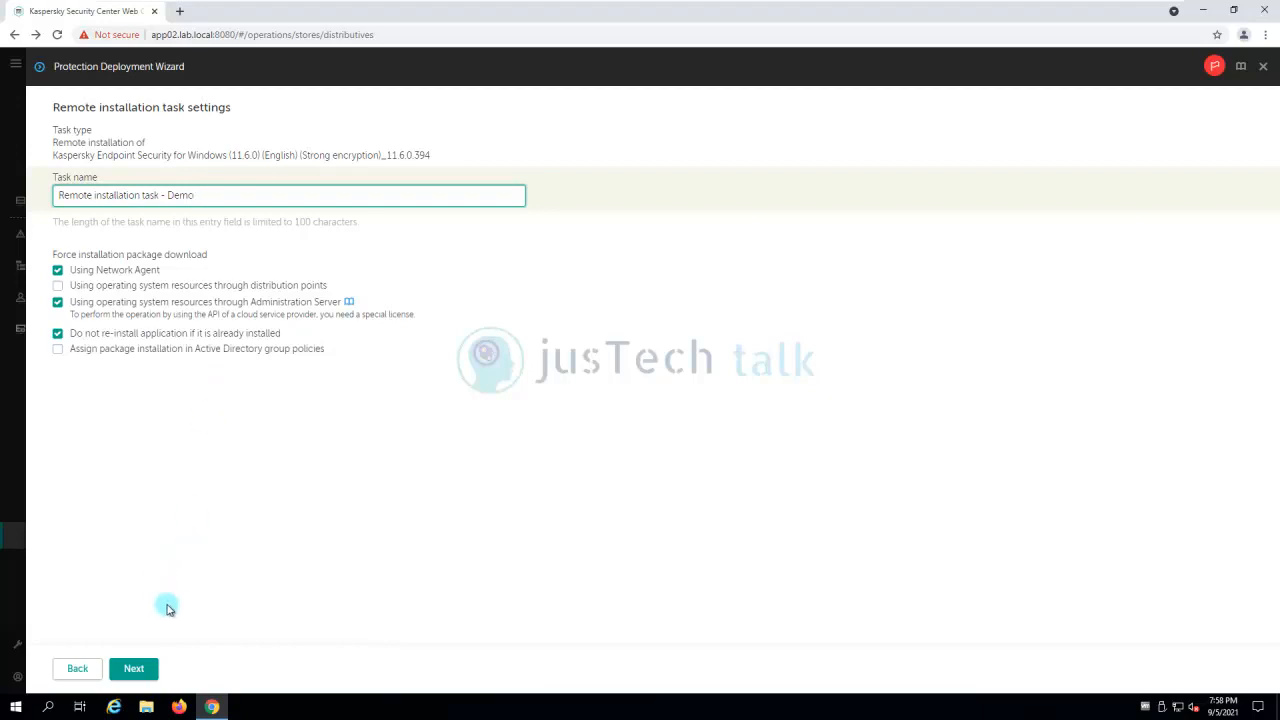
pyautogui.click(136, 668)
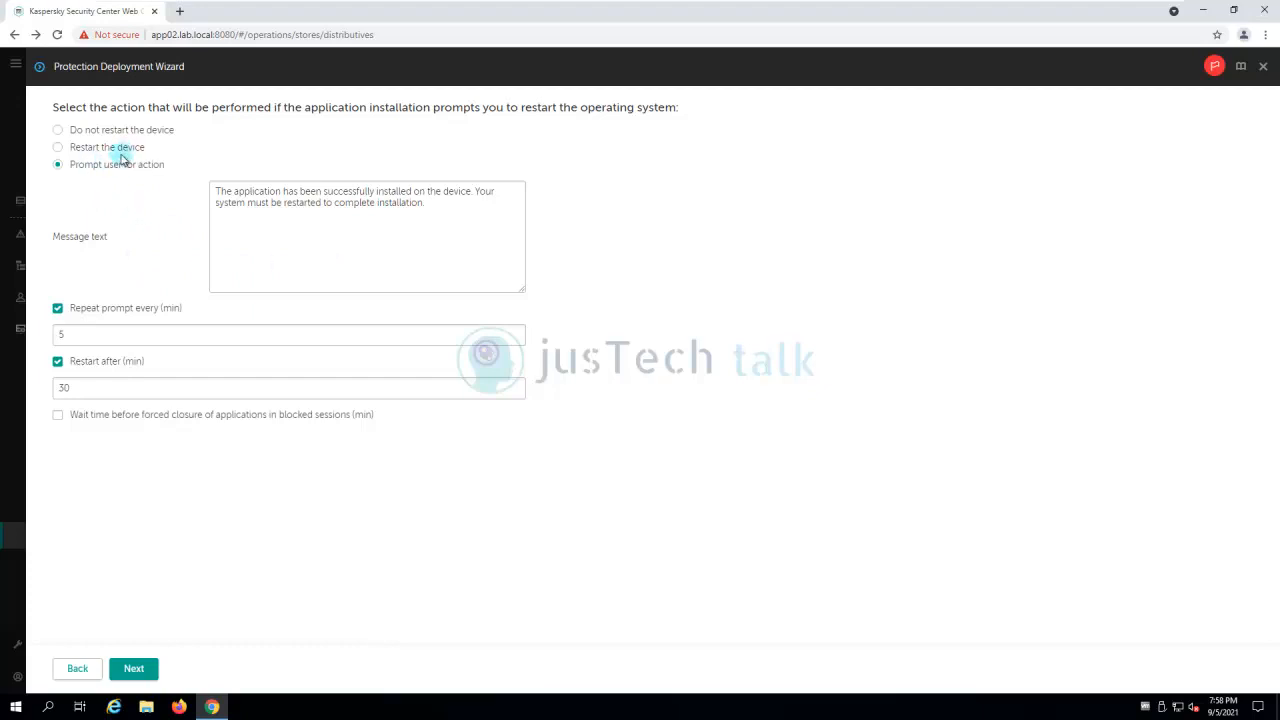
# - Accept the default restart and incompatible application removal options, and set unassigned devices to move to the Managed devices group
pyautogui.click(135, 670)
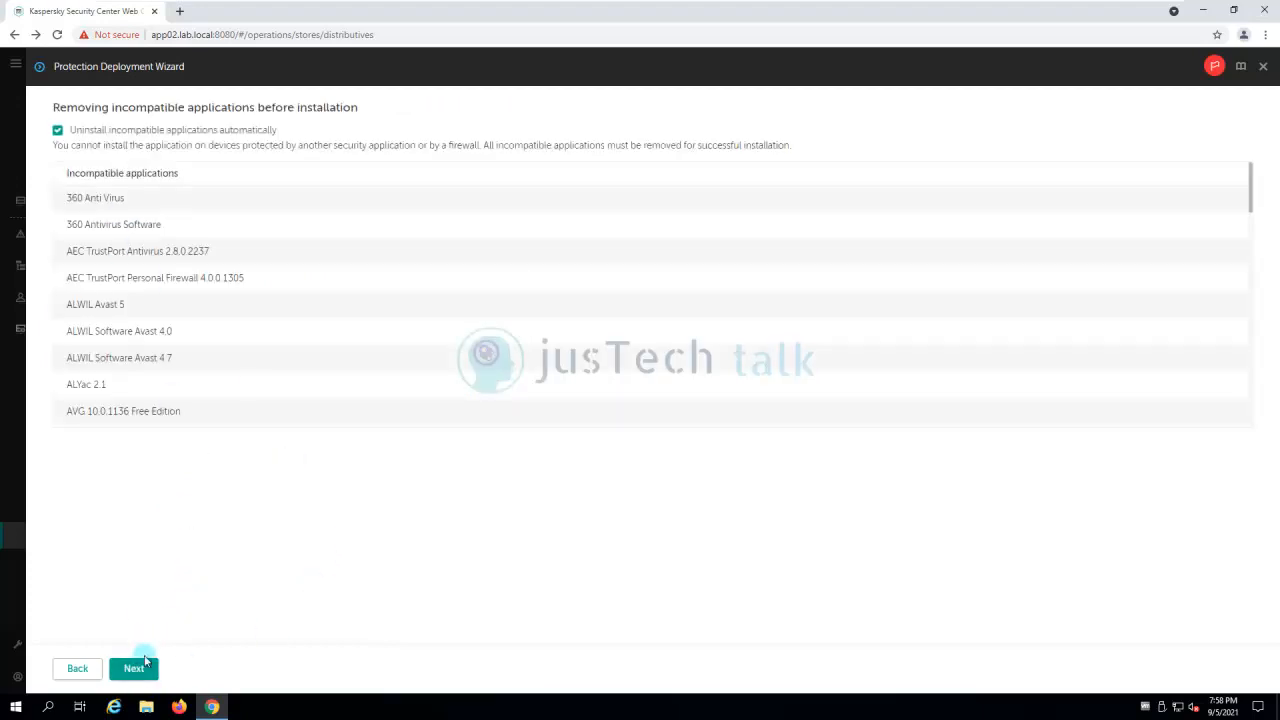
pyautogui.click(131, 668)
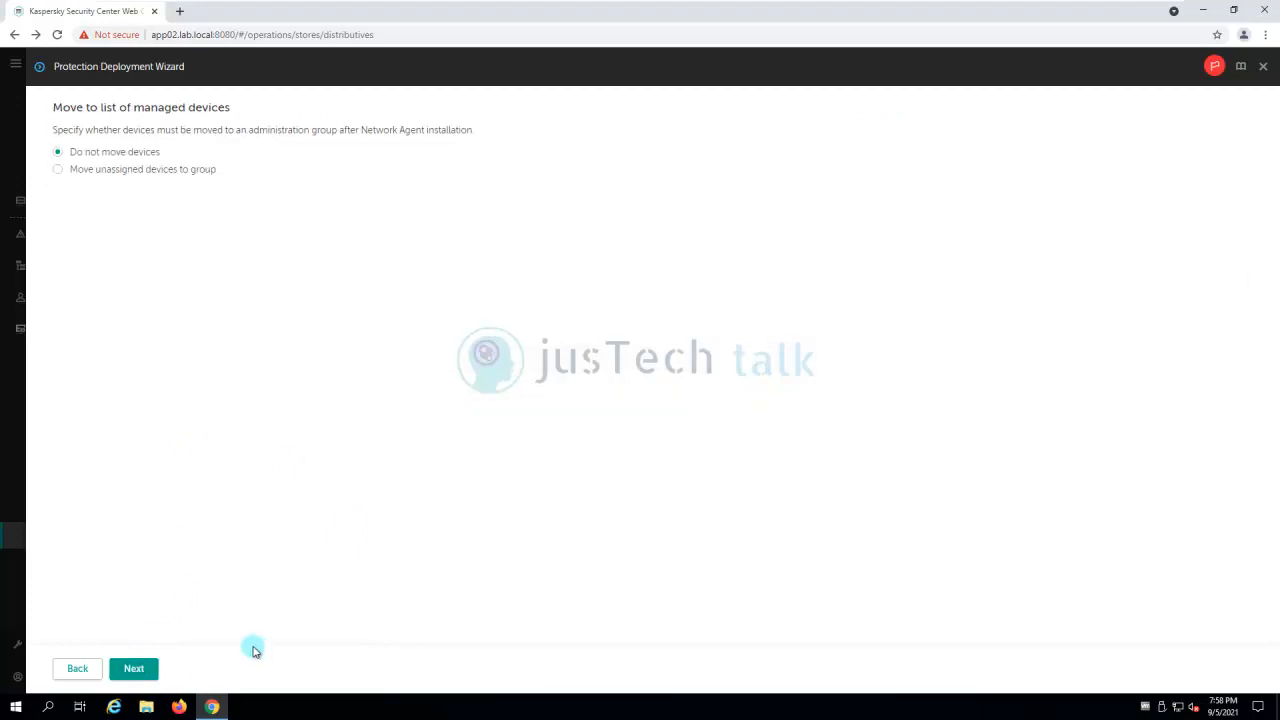
pyautogui.click(60, 175)
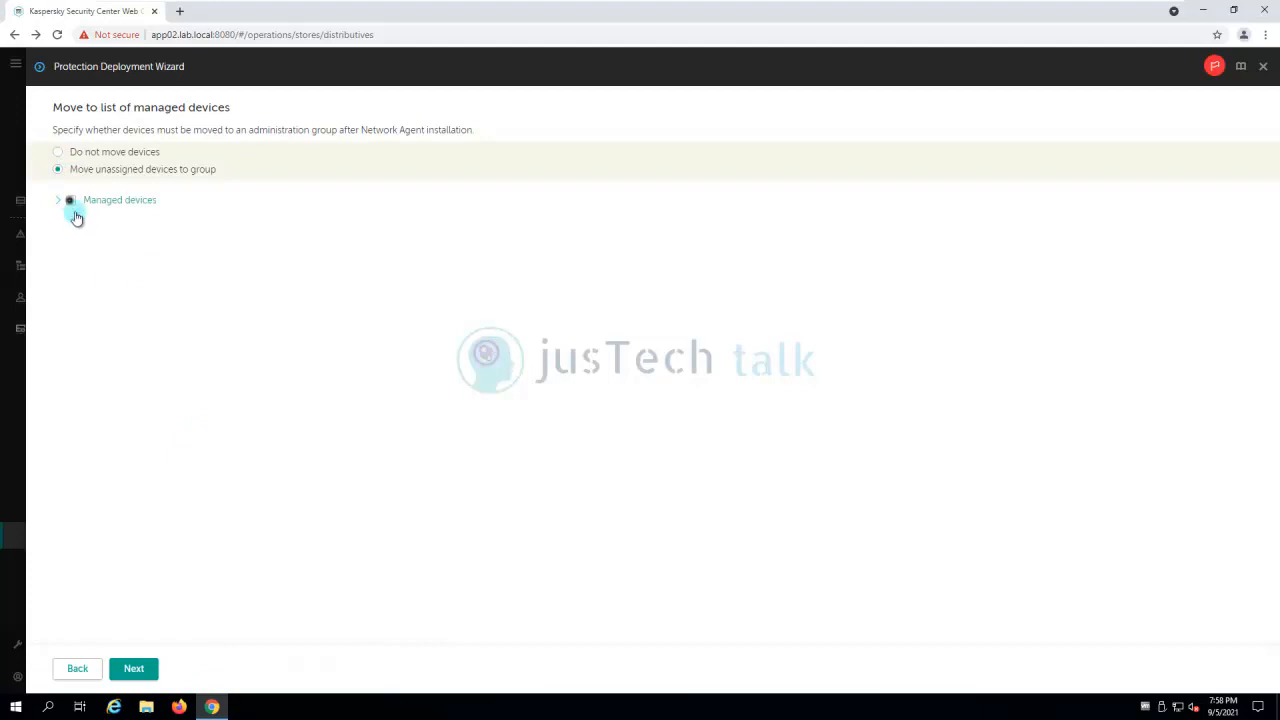
pyautogui.click(133, 669)
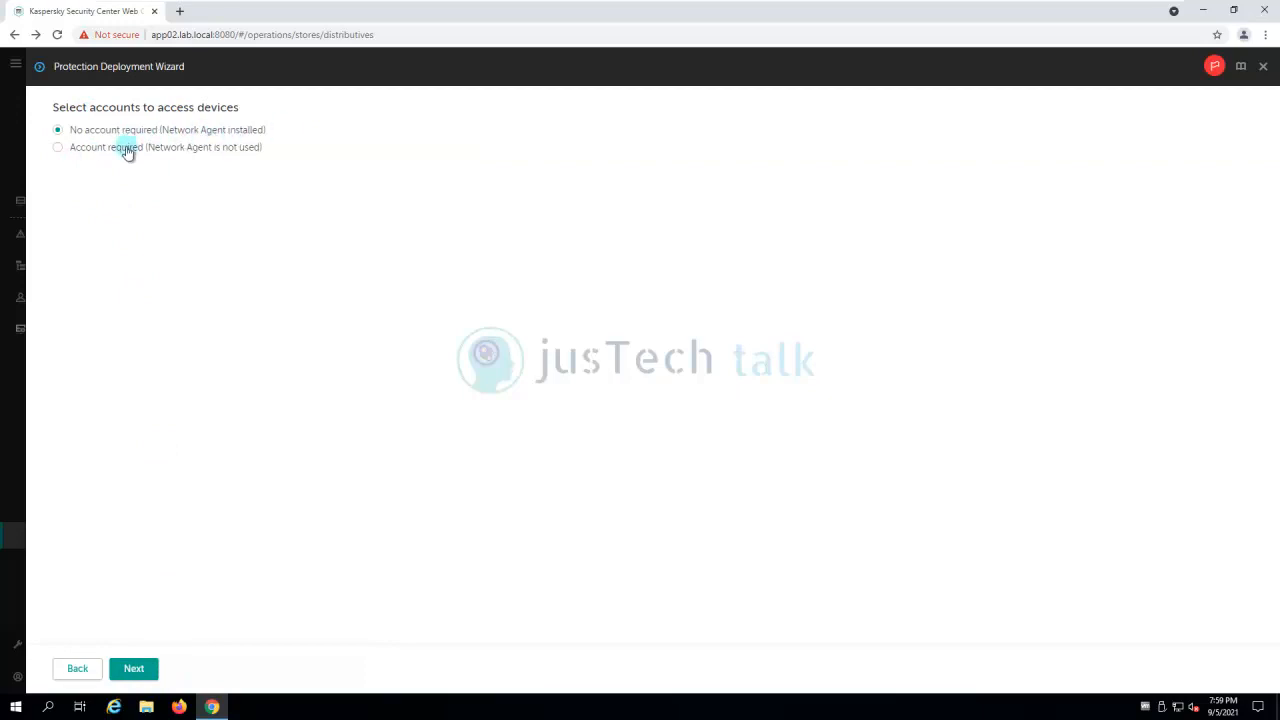
# - Require an account for device access and add the local account lab\administrator with its password
pyautogui.click(59, 151)
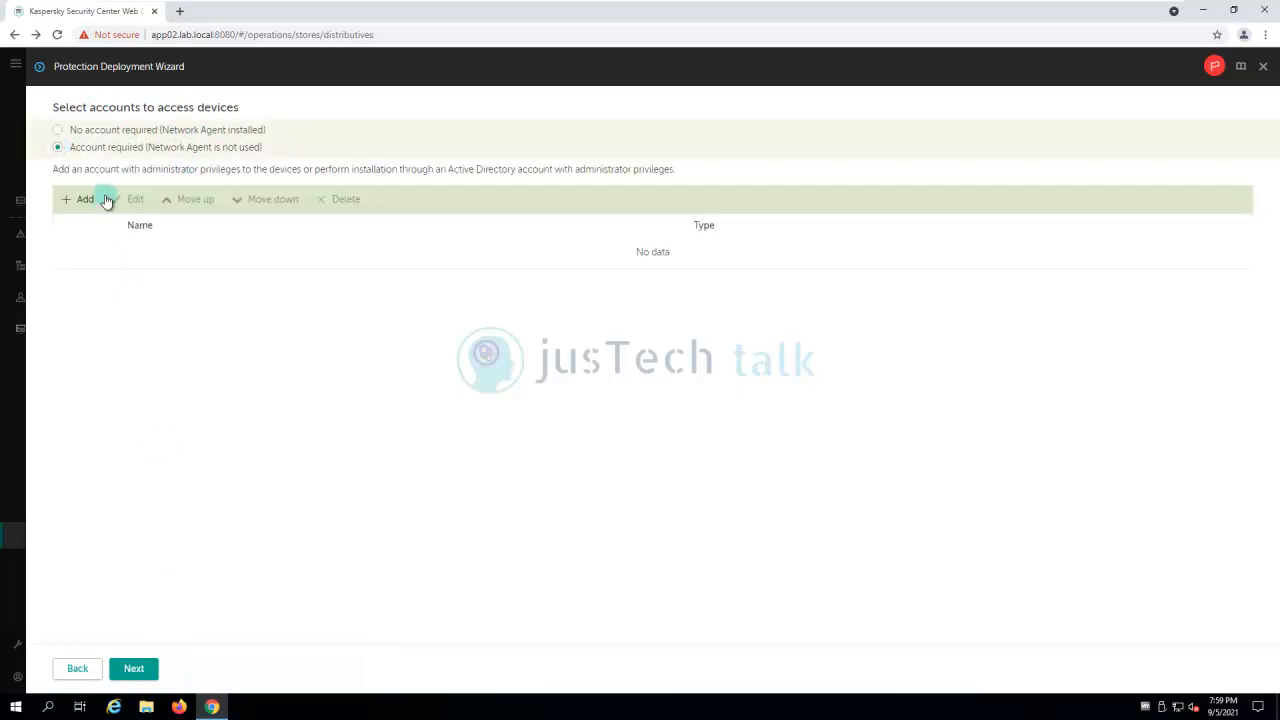
pyautogui.click(70, 199)
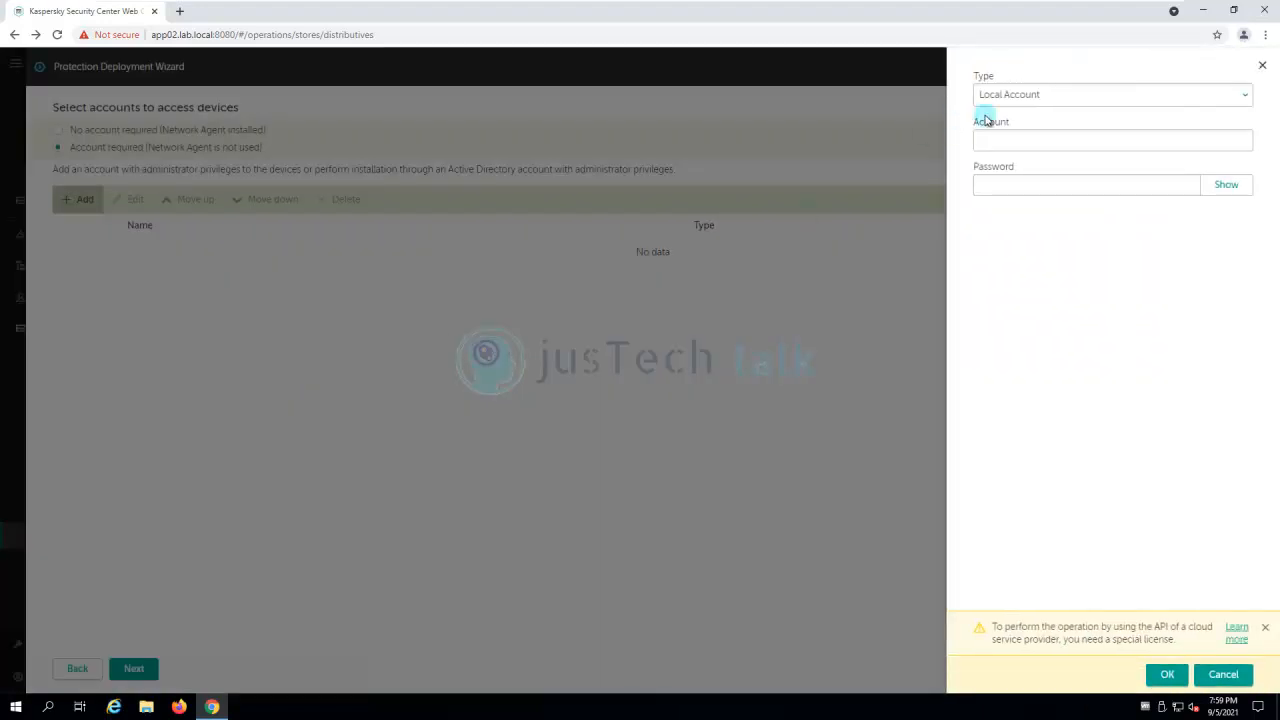
pyautogui.click(1028, 143)
pyautogui.write('lab\\administrator')
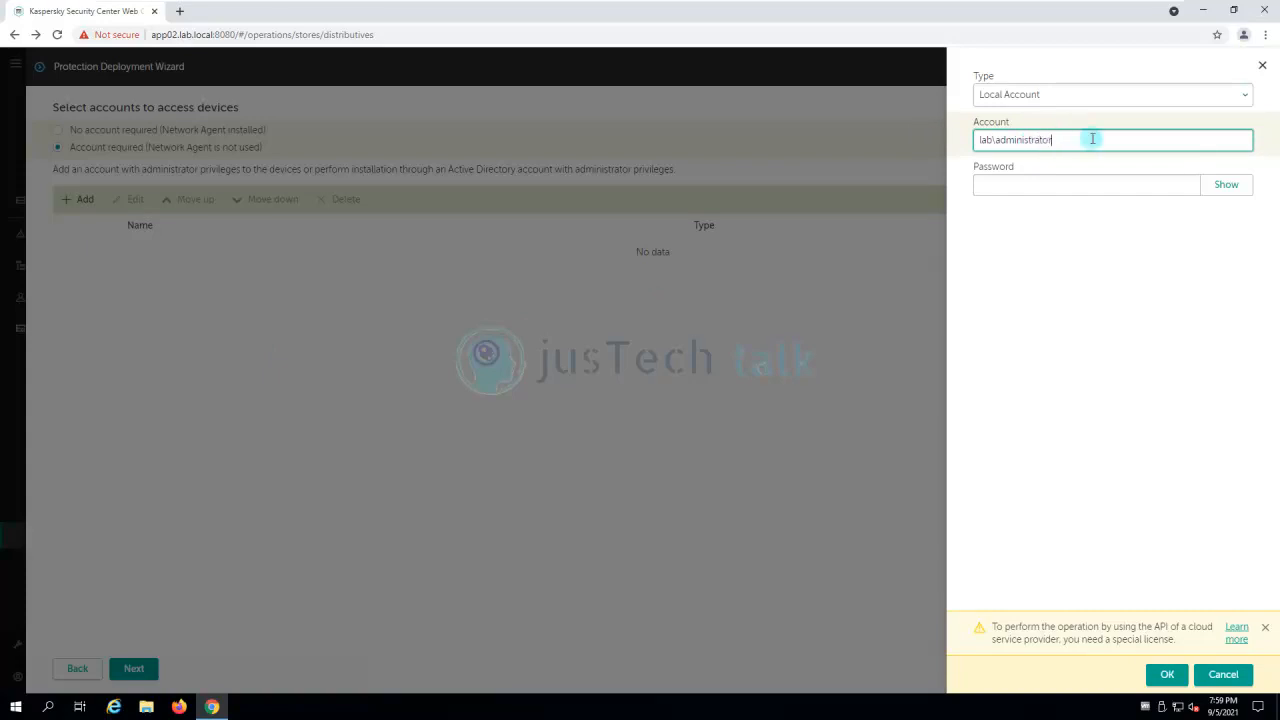
pyautogui.press('Tab')
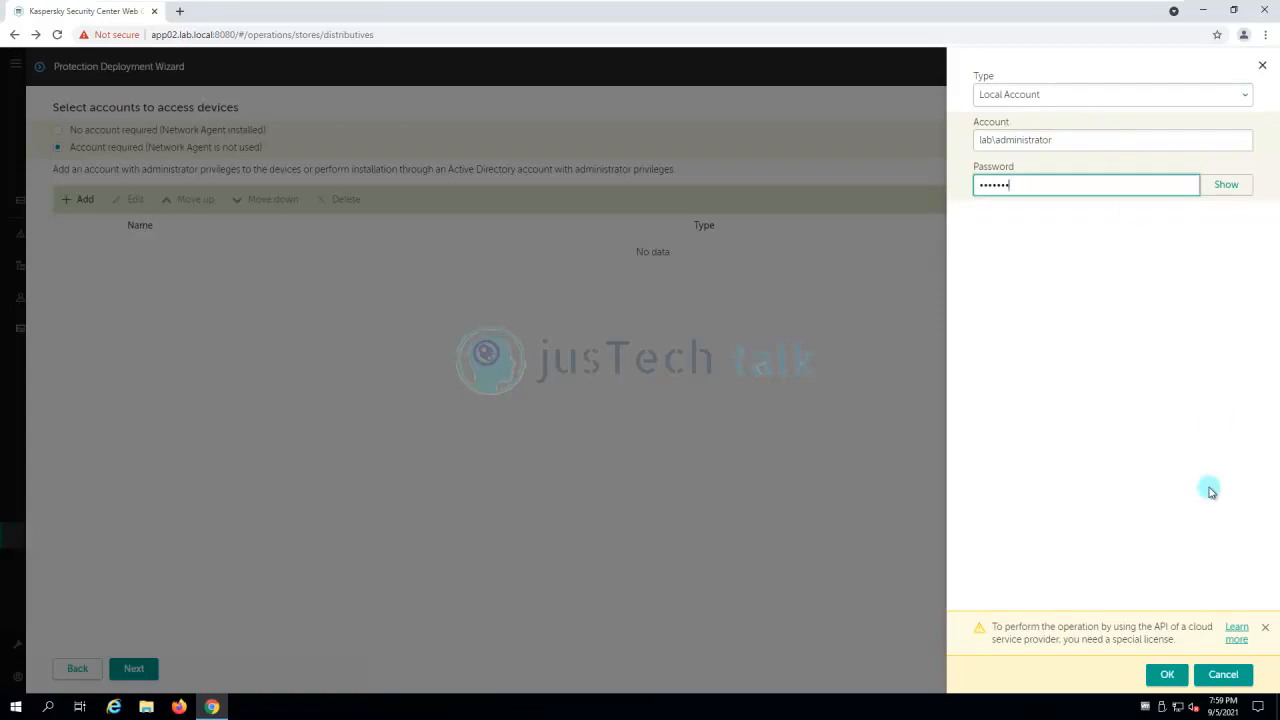
pyautogui.click(1167, 674)
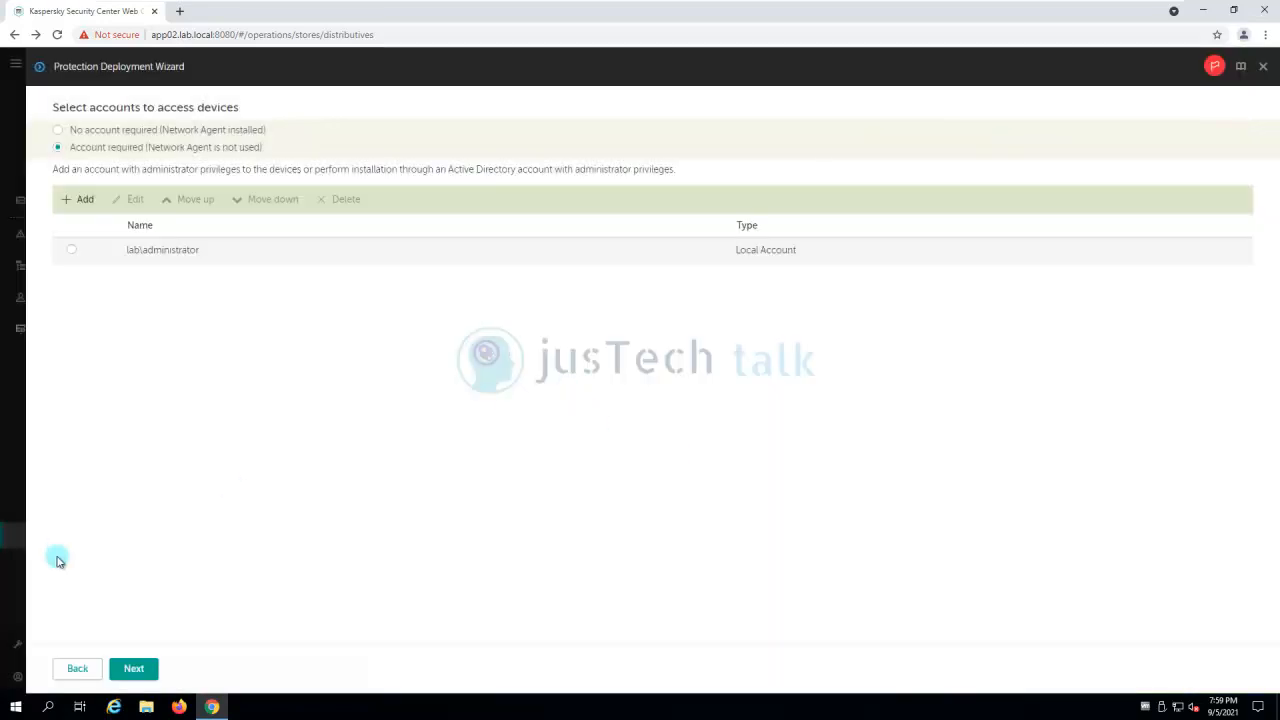
# - Select the added account and finish the deployment wizard with the task set to run after the wizard finishes
pyautogui.click(71, 251)
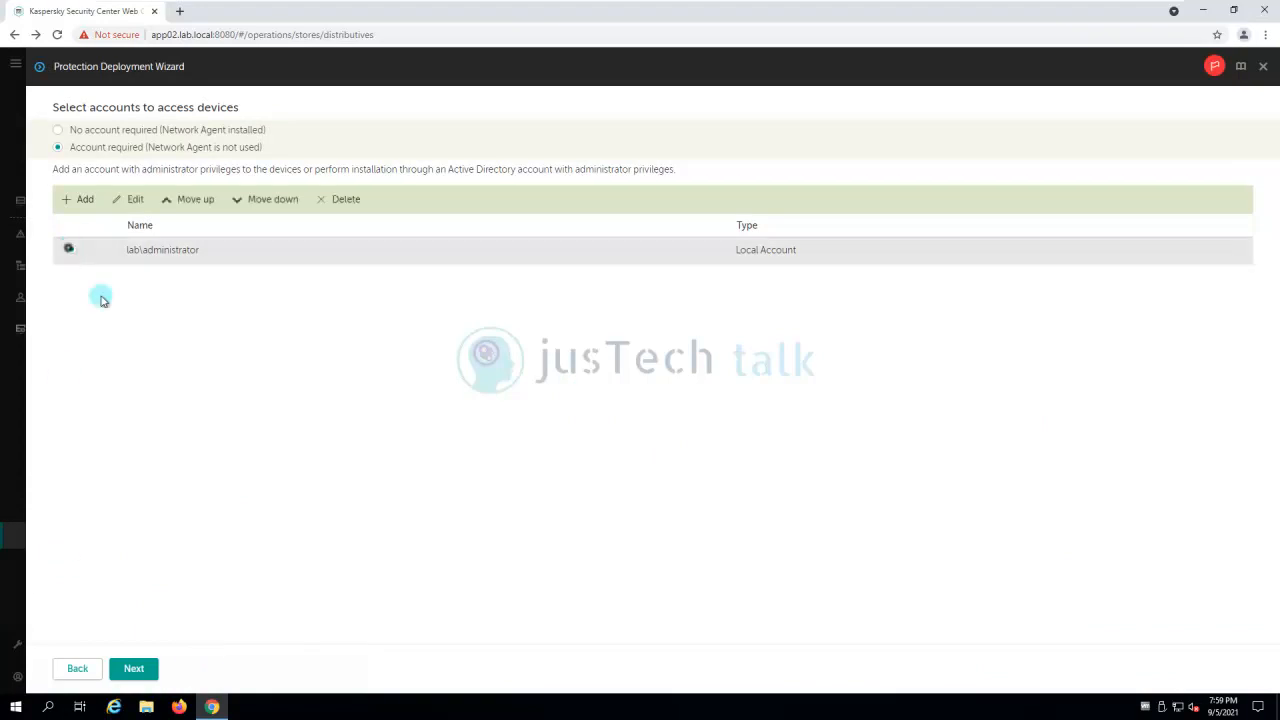
pyautogui.click(134, 669)
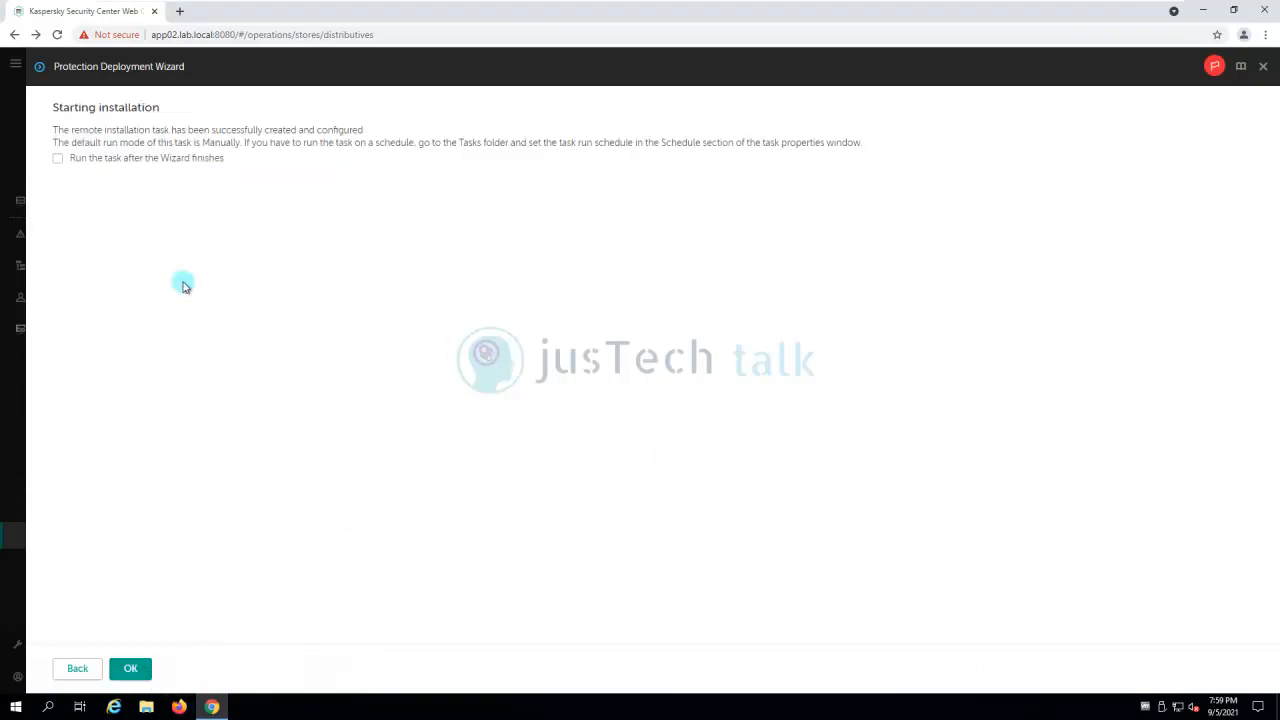
pyautogui.click(59, 163)
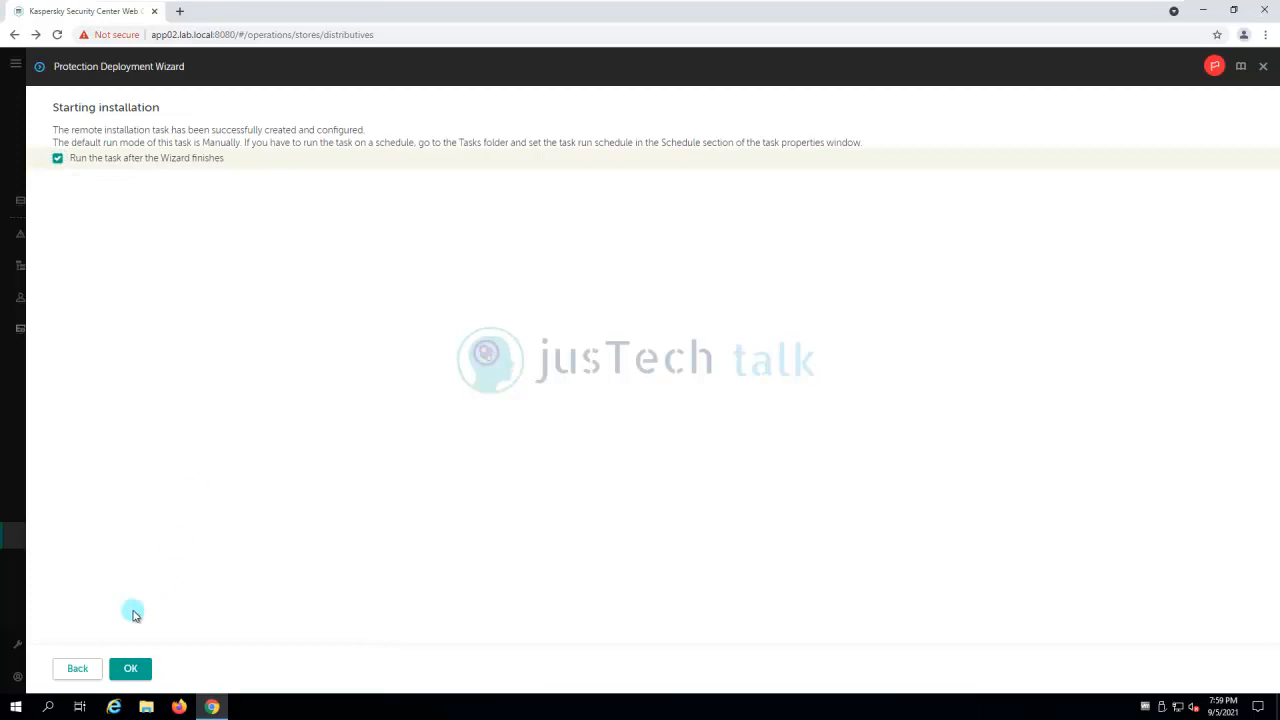
pyautogui.click(130, 668)
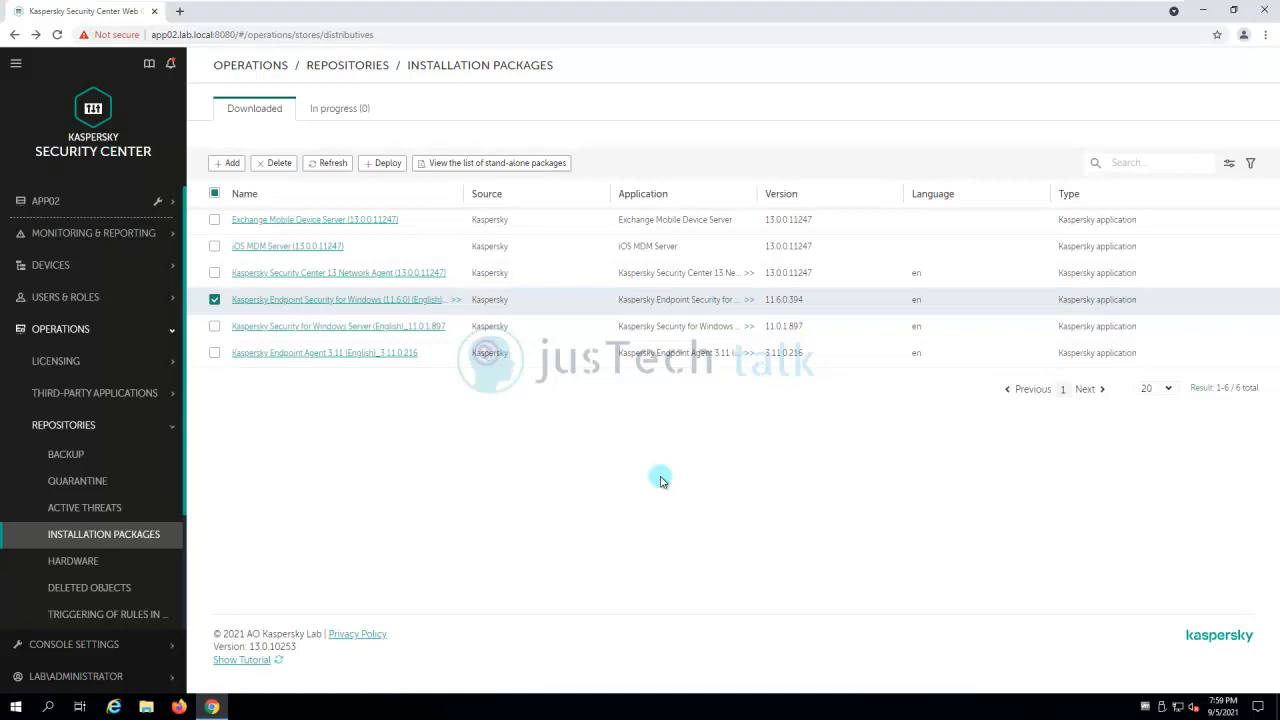
# - Open the properties of "Remote installation task - Demo" from the list of device tasks
pyautogui.click(172, 430)
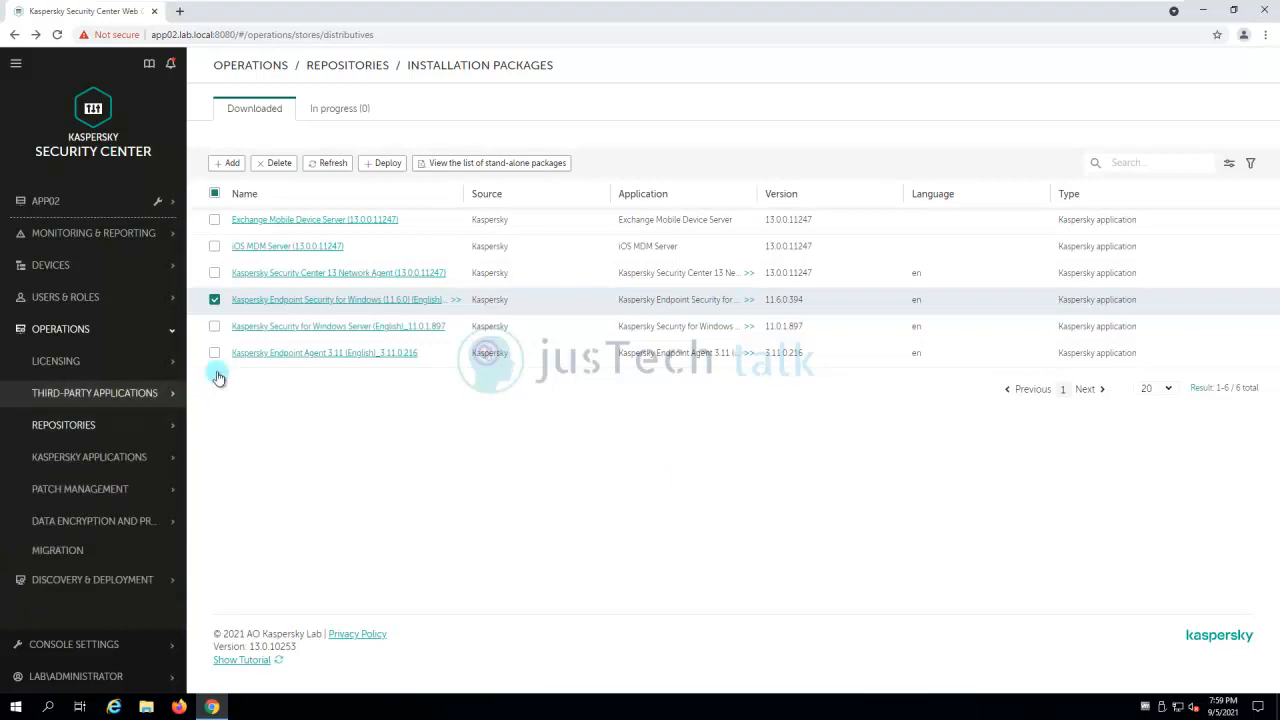
pyautogui.click(175, 270)
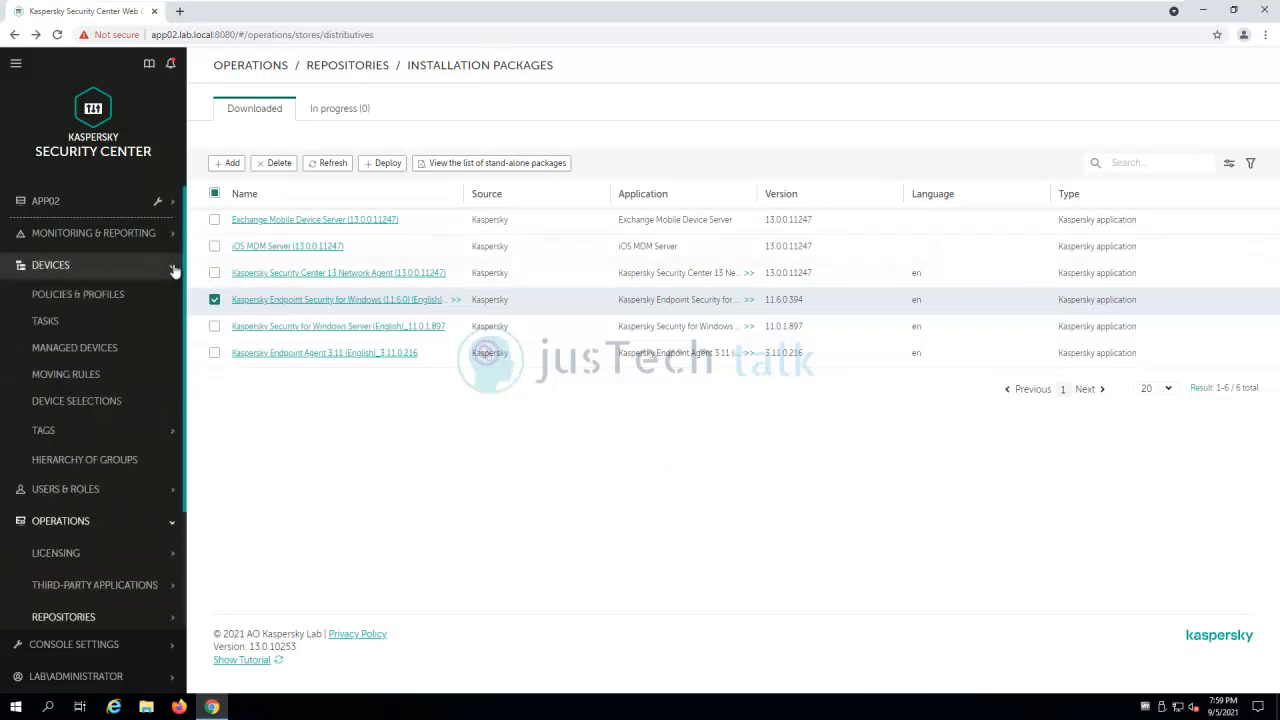
pyautogui.click(45, 321)
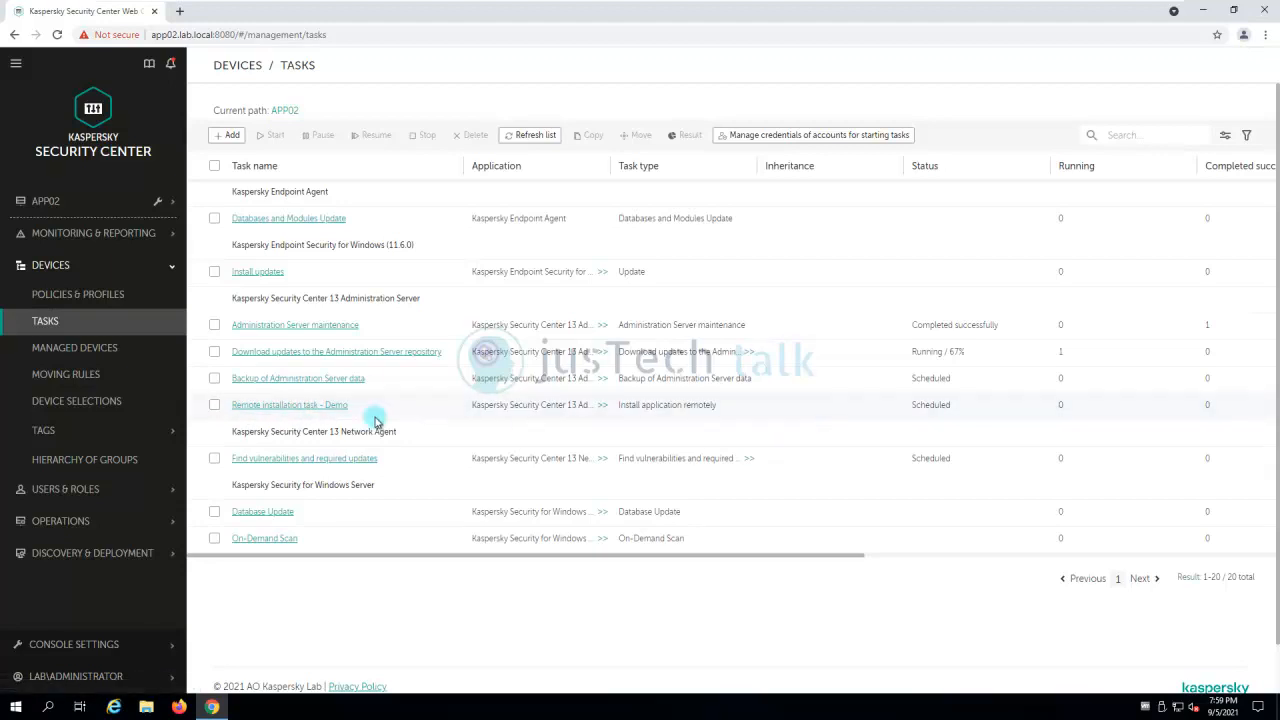
pyautogui.click(318, 405)
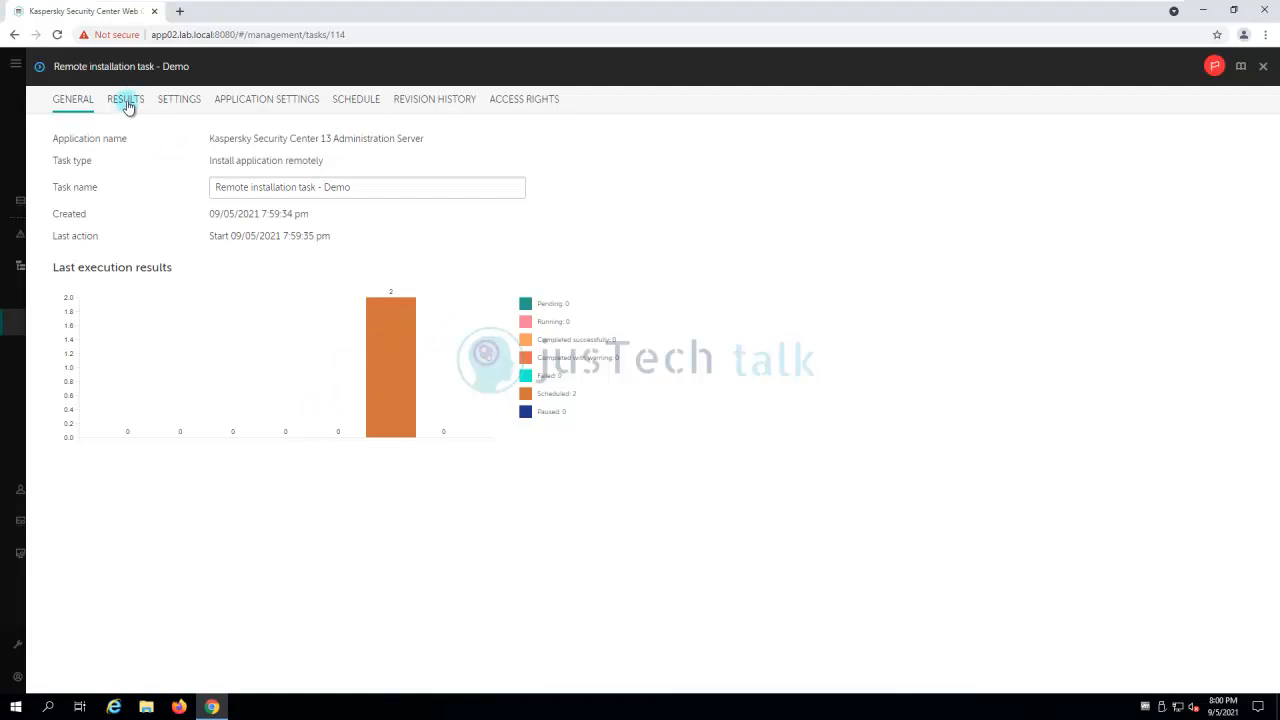
# - Review the account that the remote installation task uses to access devices
pyautogui.click(178, 102)
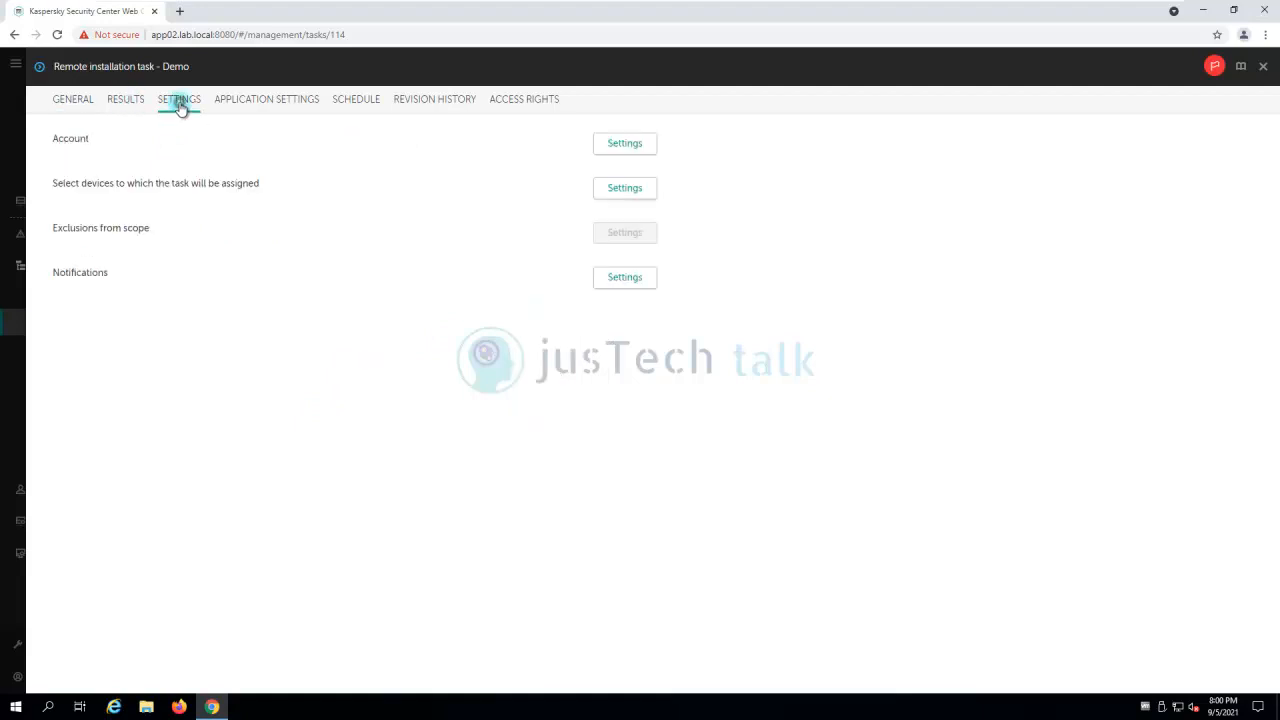
pyautogui.click(627, 143)
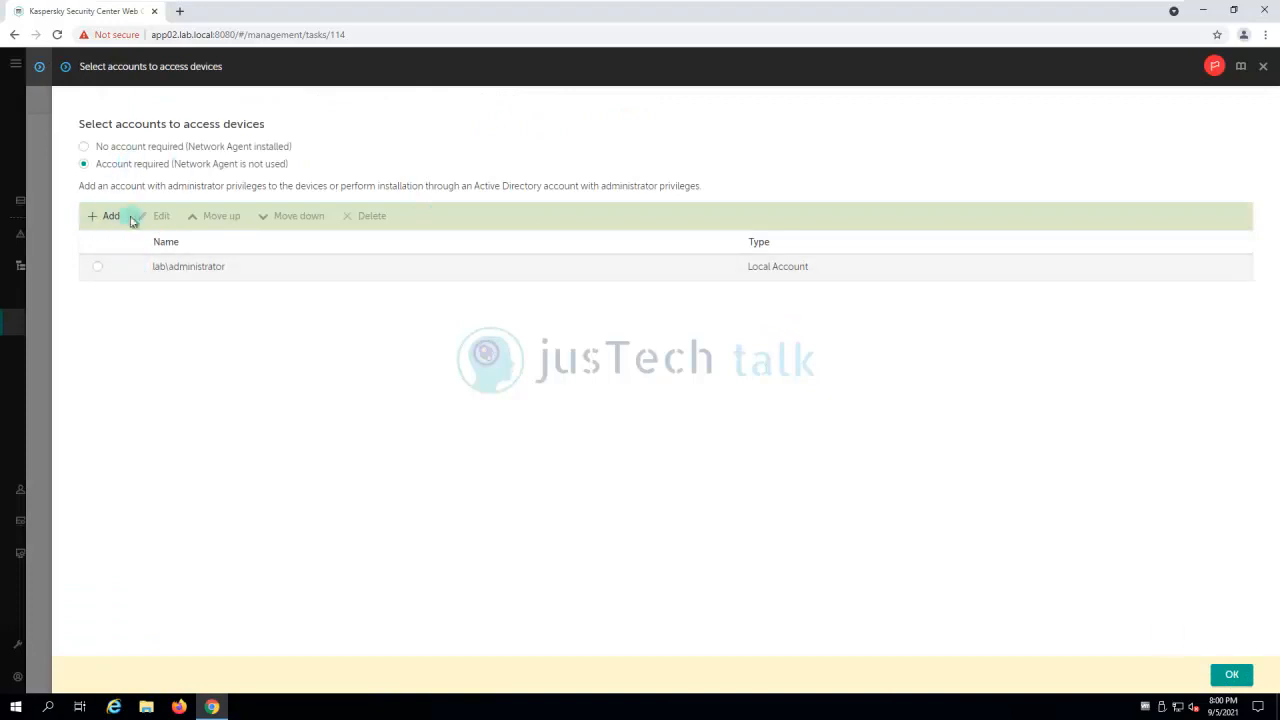
pyautogui.click(1231, 675)
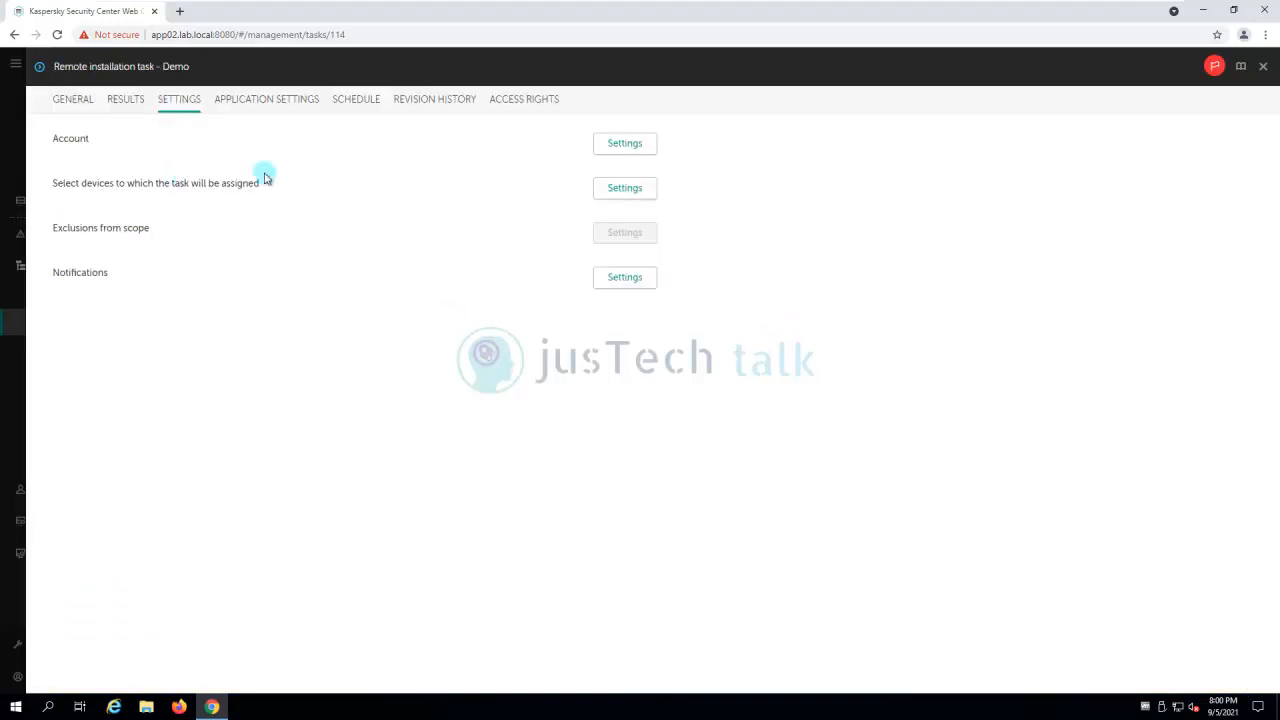
# - Remove the address 192.168.10.142 from the devices assigned to the remote installation task
pyautogui.click(640, 189)
pyautogui.click(992, 194)
pyautogui.click(1056, 116)
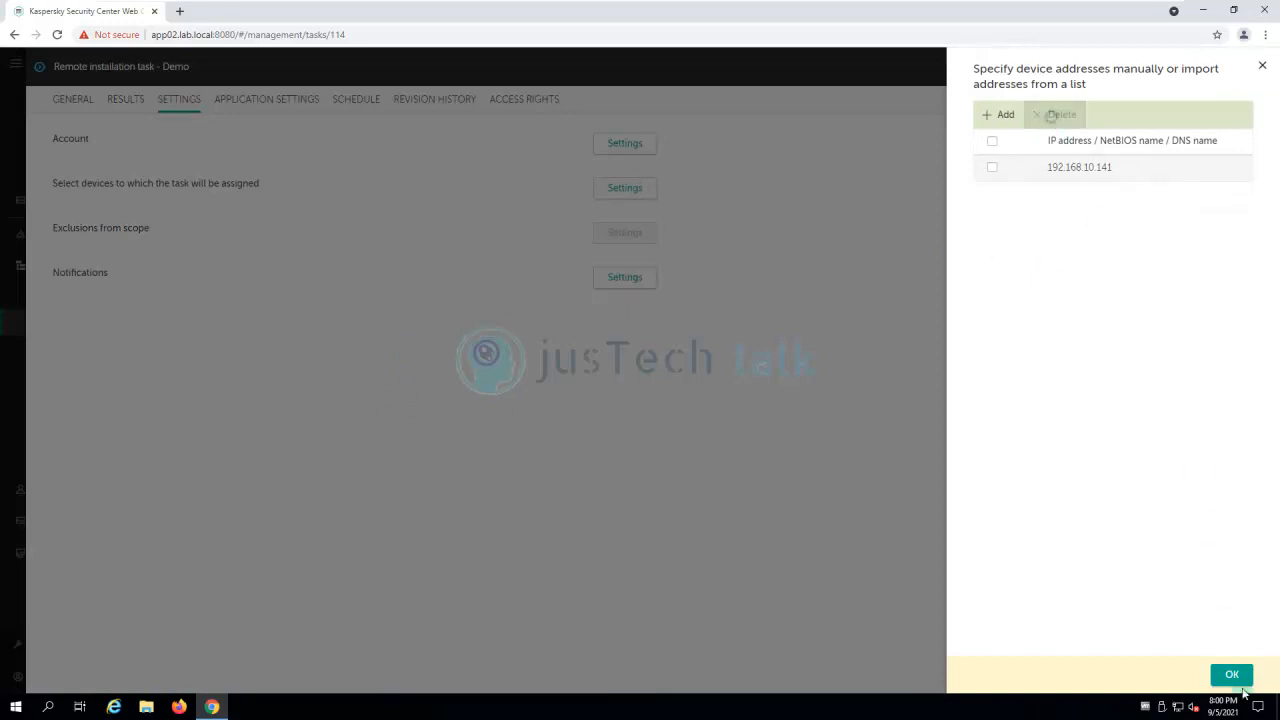
pyautogui.click(1231, 674)
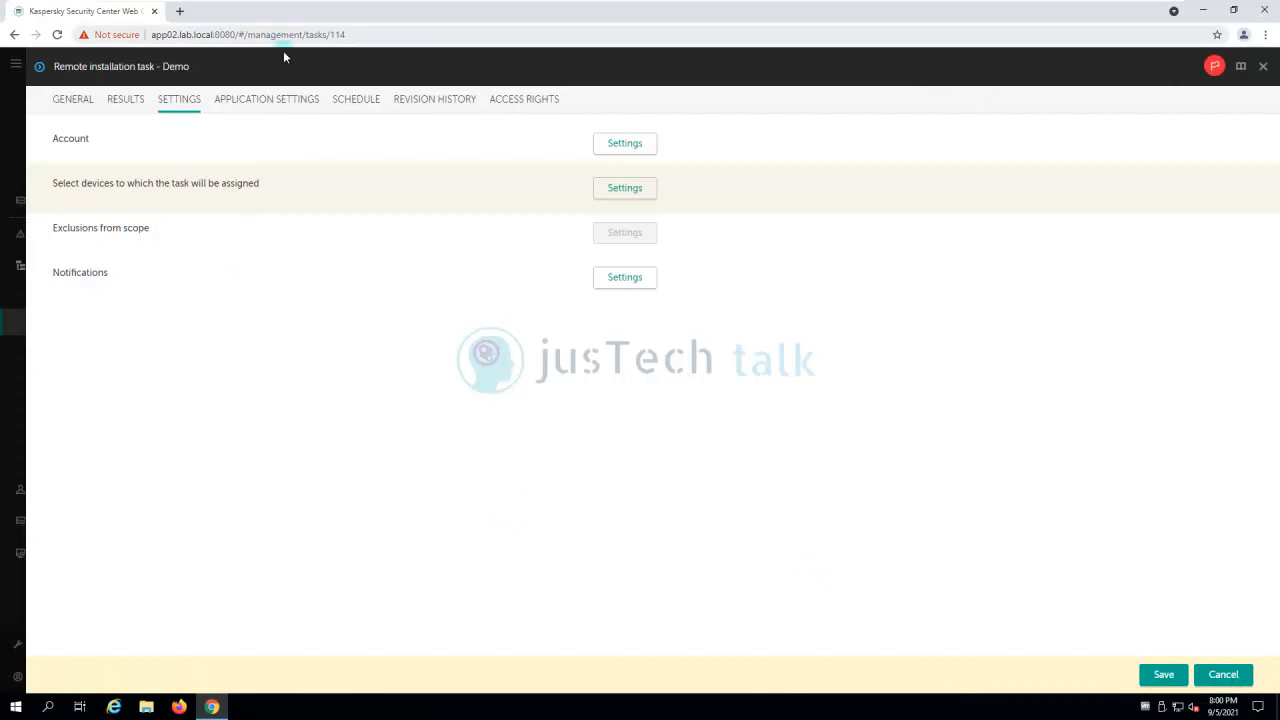
# - Examine the task's installation packages, schedule, revision history and access rights, as well as its execution status and per-device results
pyautogui.click(275, 101)
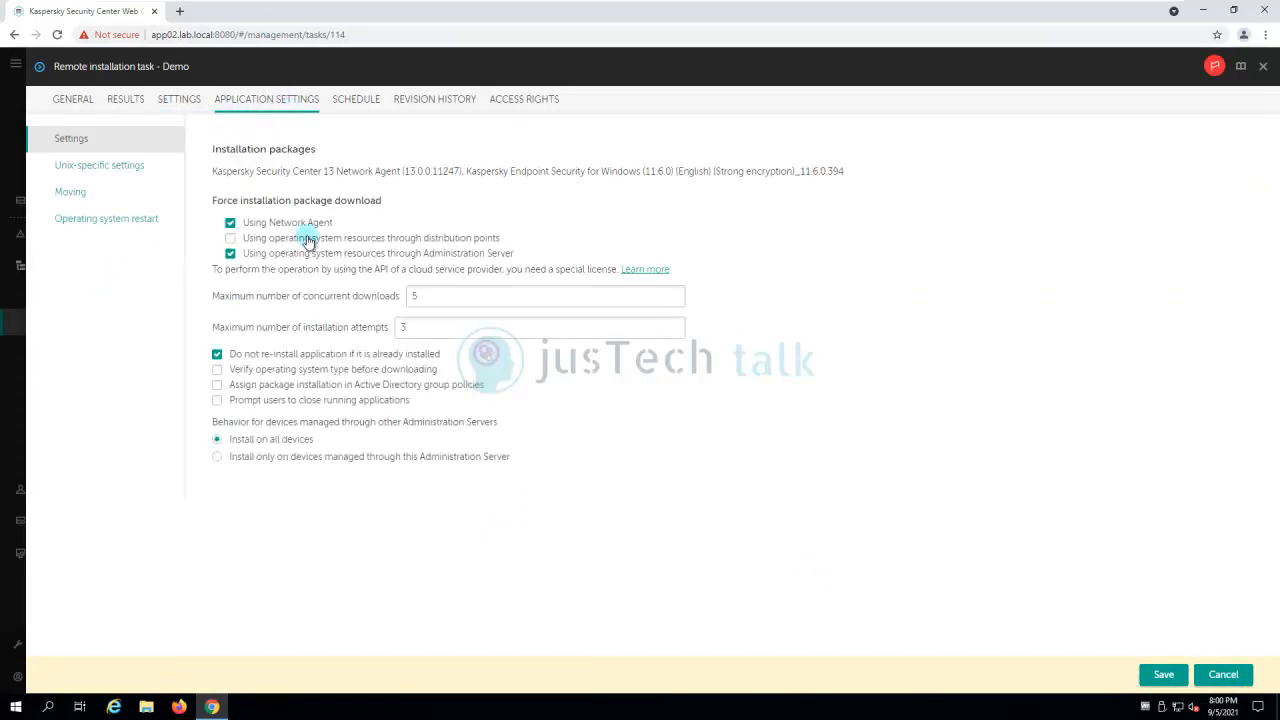
pyautogui.moveTo(872, 173); pyautogui.dragTo(212, 177)
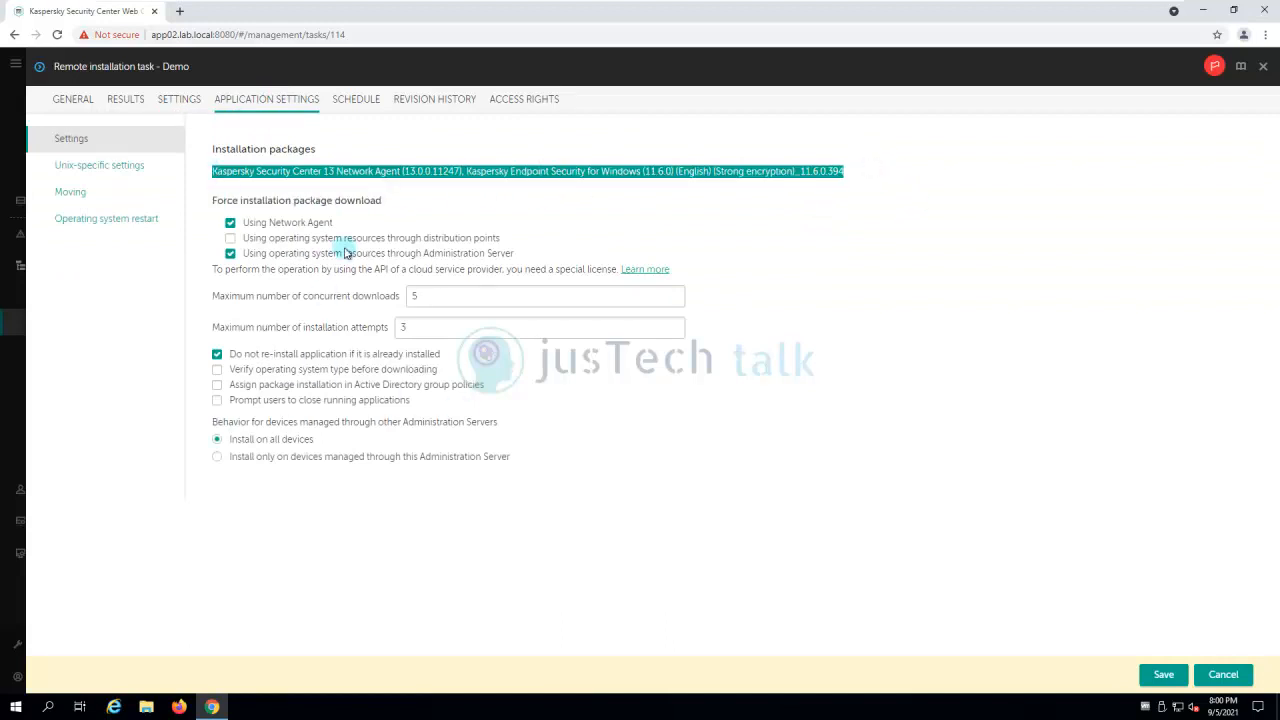
pyautogui.click(357, 102)
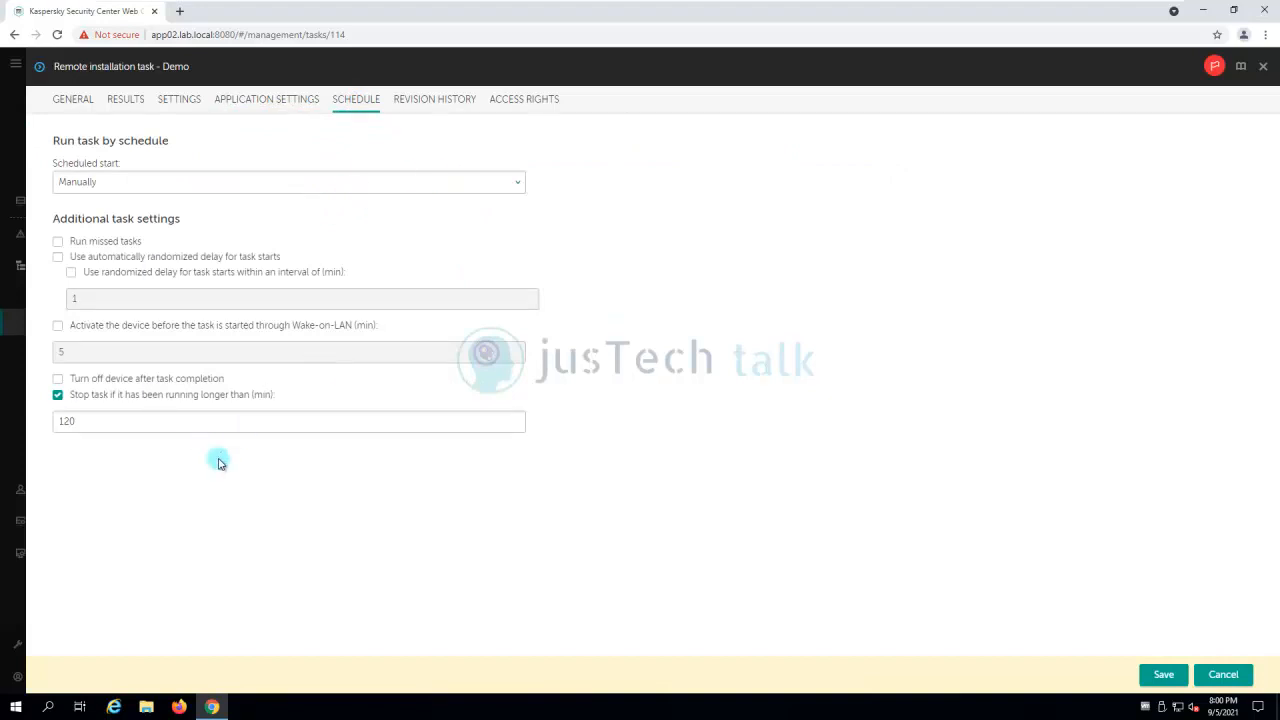
pyautogui.click(436, 104)
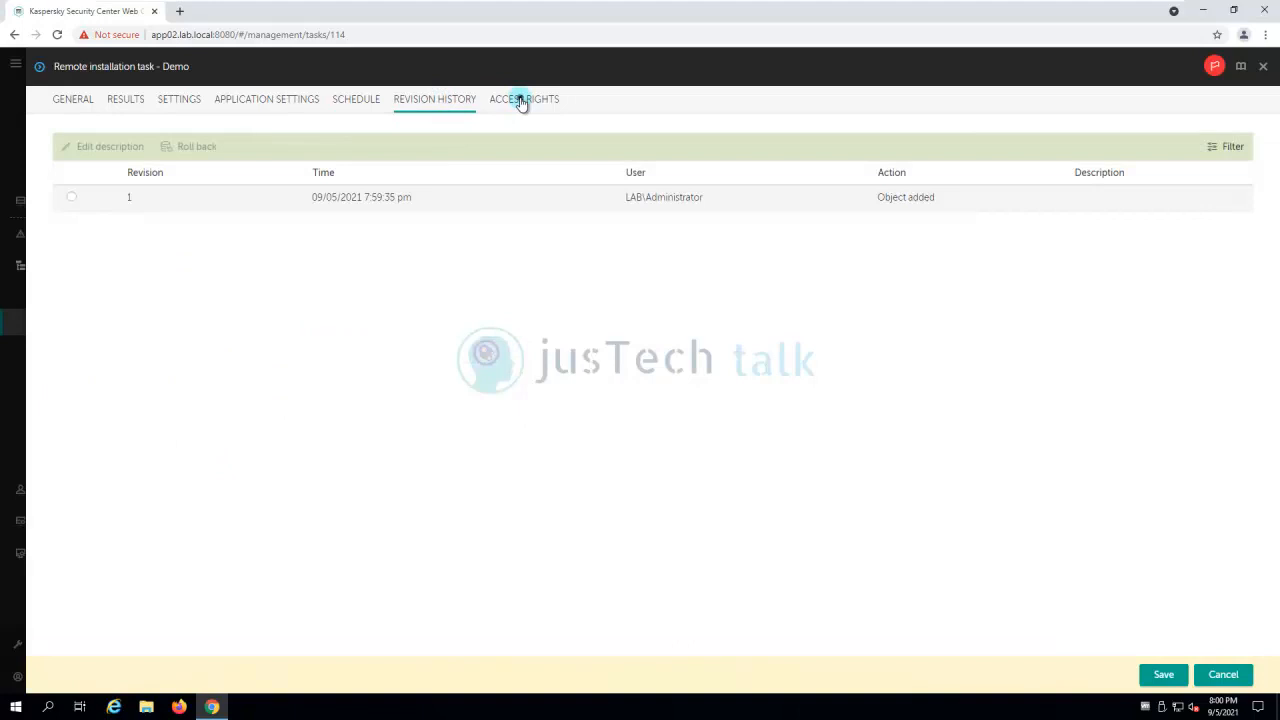
pyautogui.click(521, 104)
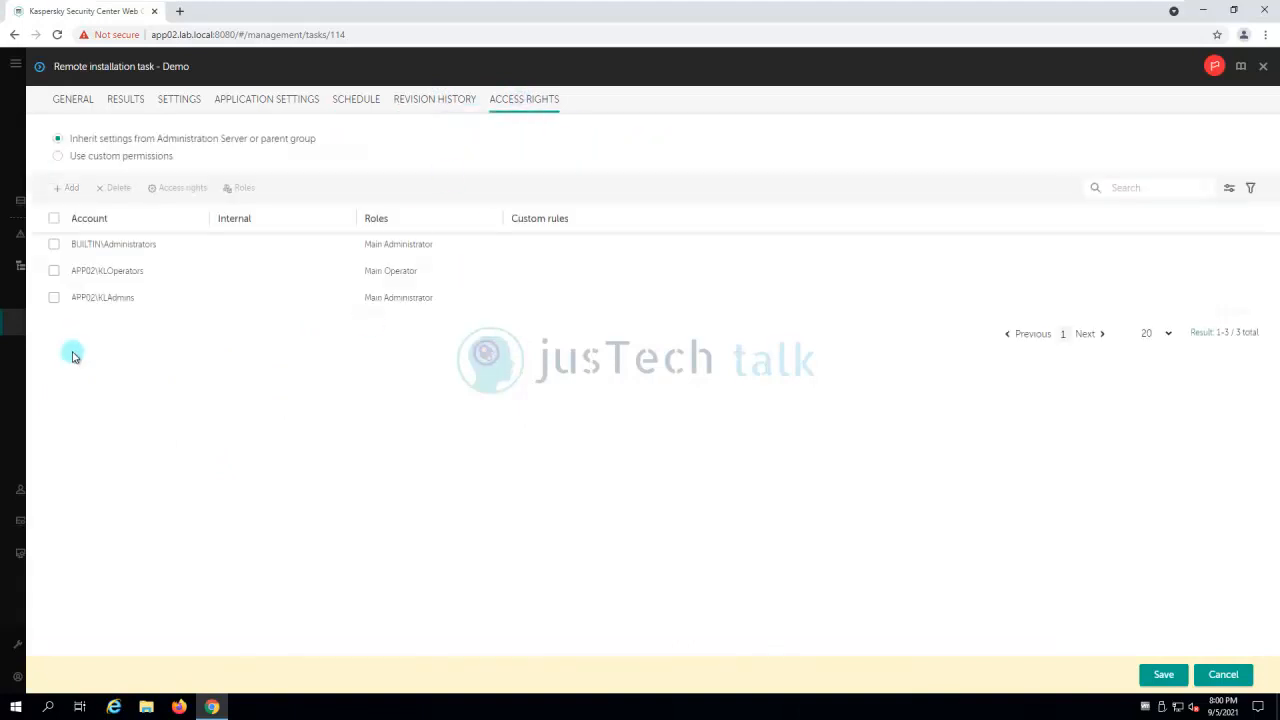
pyautogui.click(79, 104)
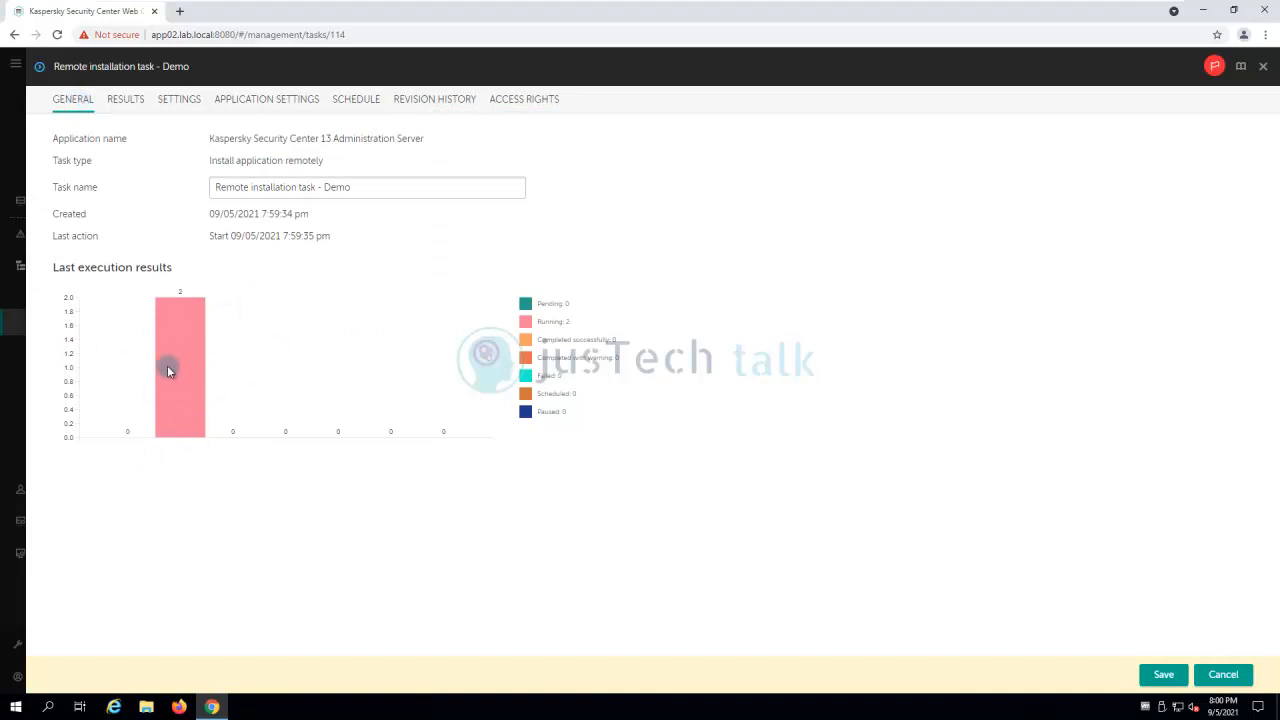
pyautogui.click(126, 104)
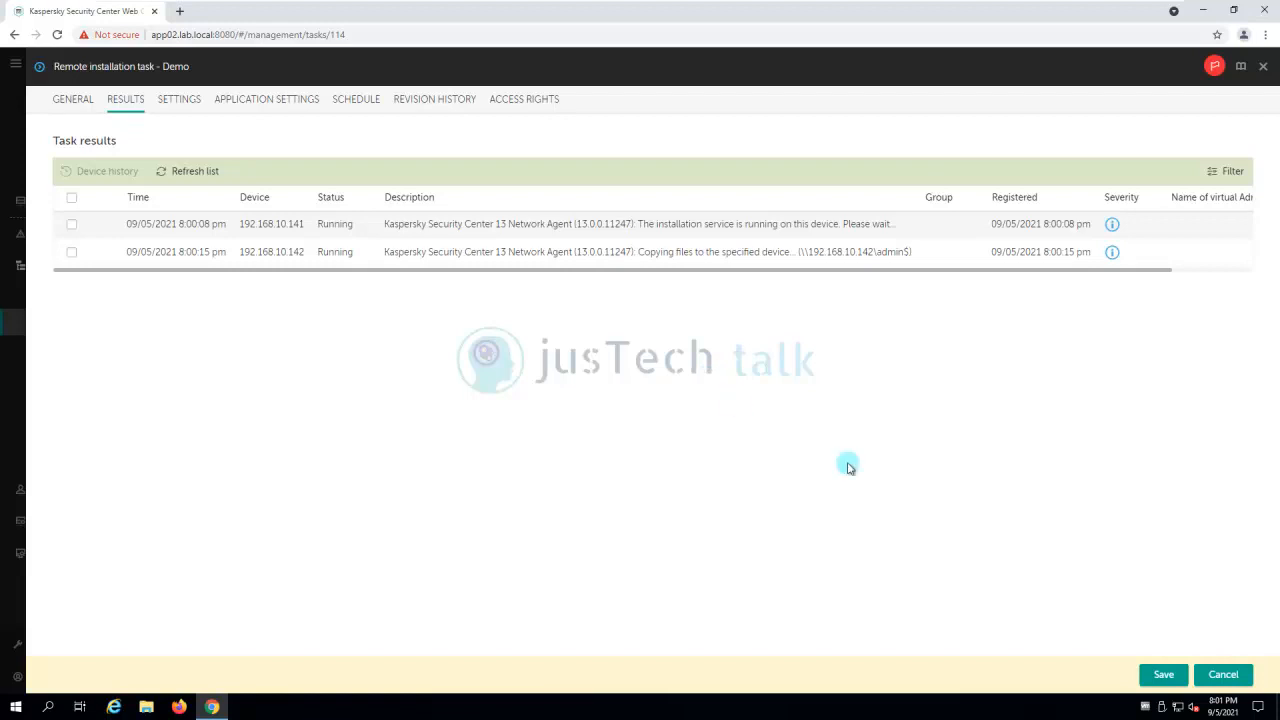
# - Try to save the changed task properties, dismiss the error and close the task without saving
pyautogui.click(1177, 682)
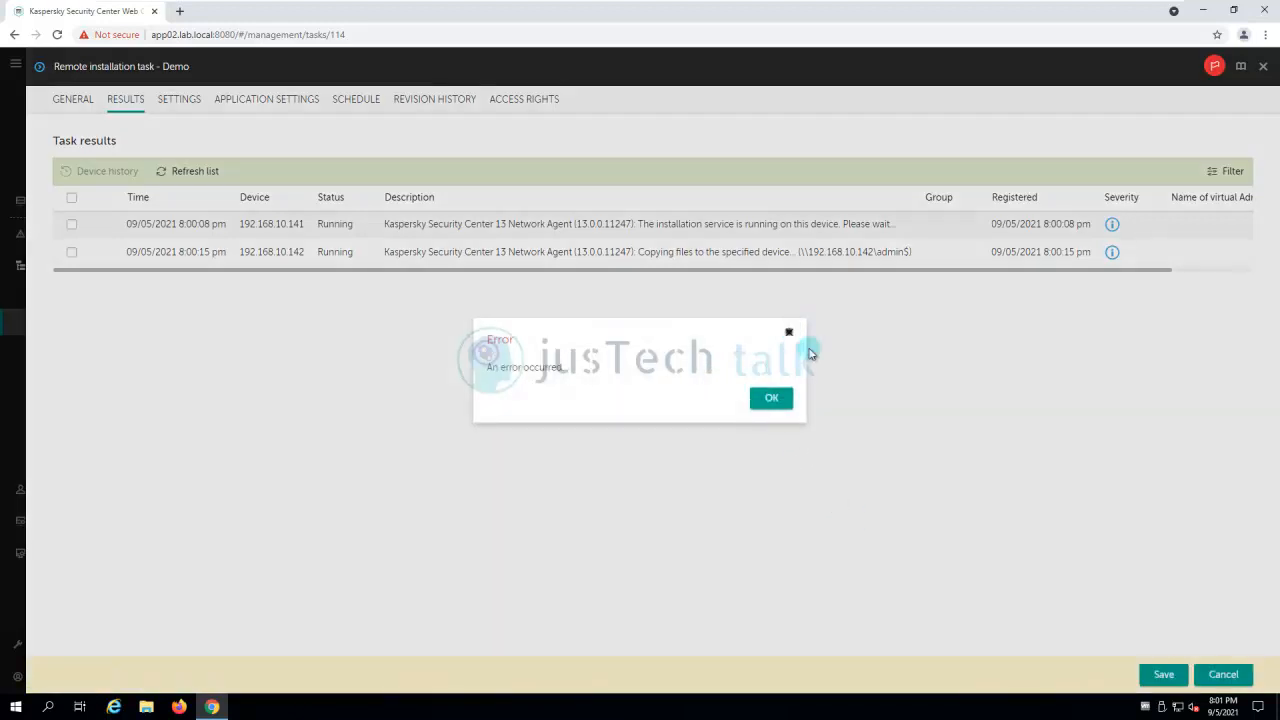
pyautogui.click(789, 334)
pyautogui.click(1238, 676)
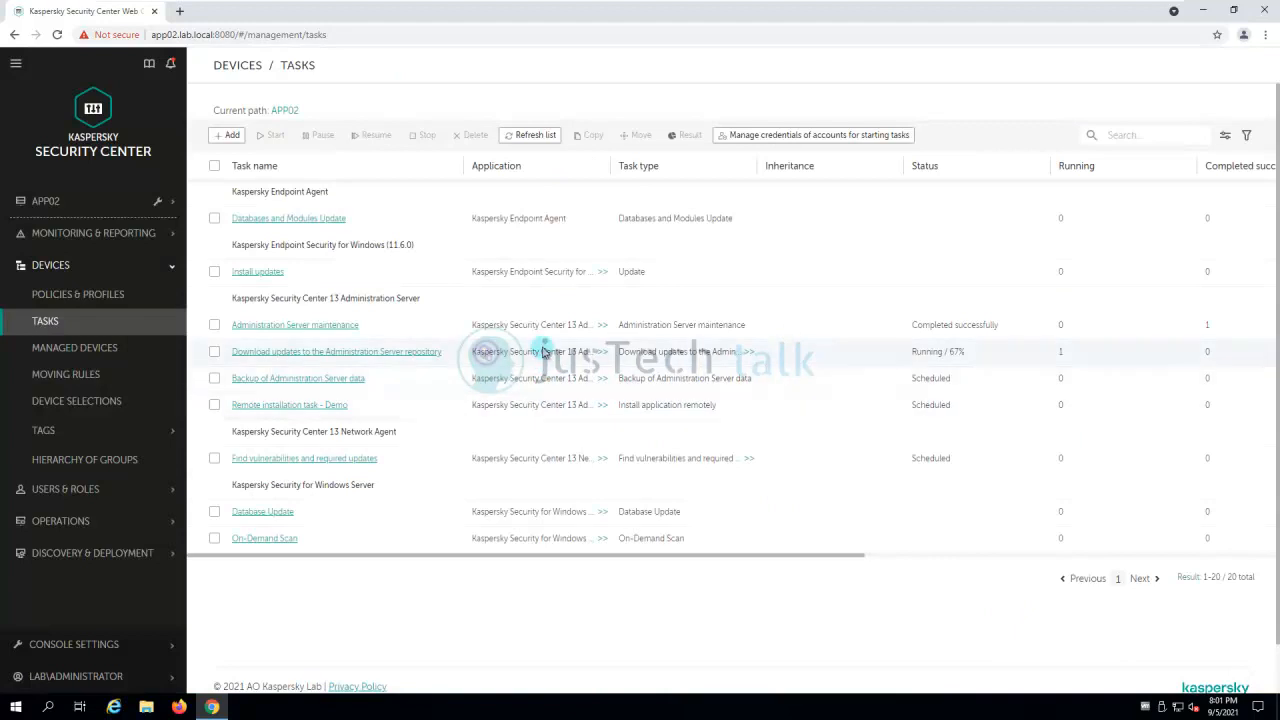
# - Switch to the Client01 virtual machine and refresh its installed programs list to check for Kaspersky components
pyautogui.moveTo(480, 5)
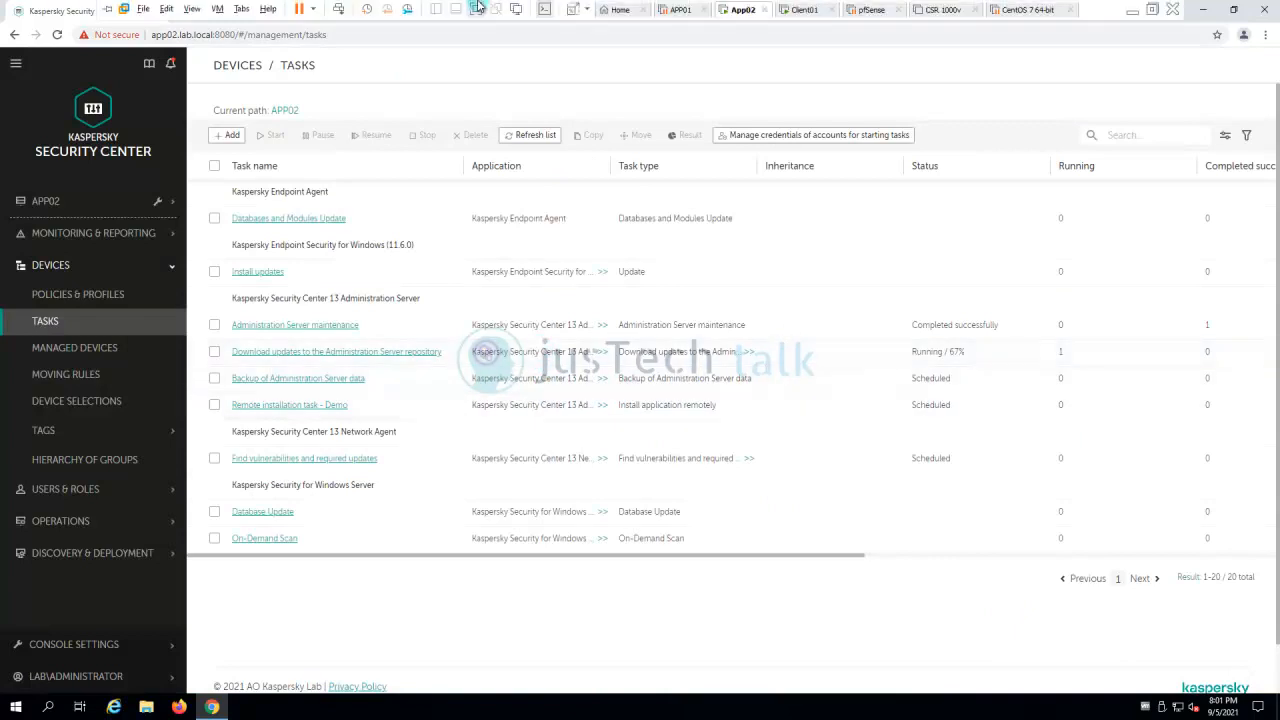
pyautogui.click(805, 10)
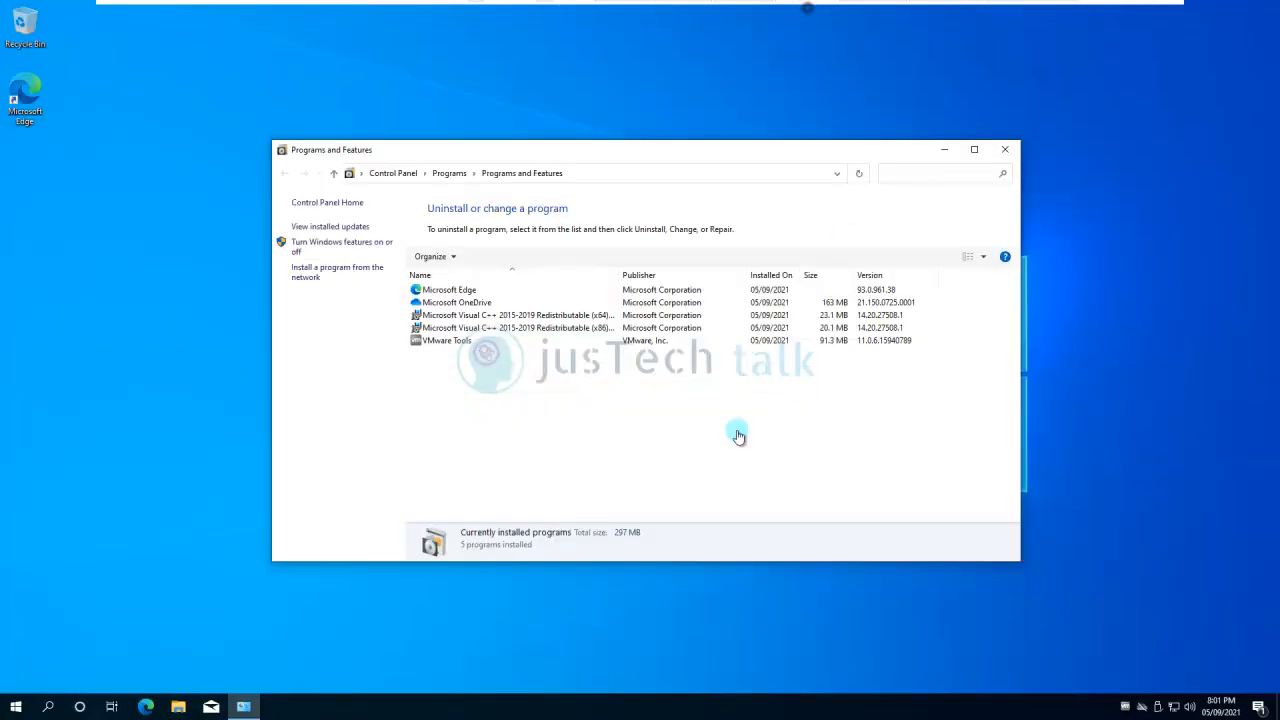
pyautogui.click(858, 175)
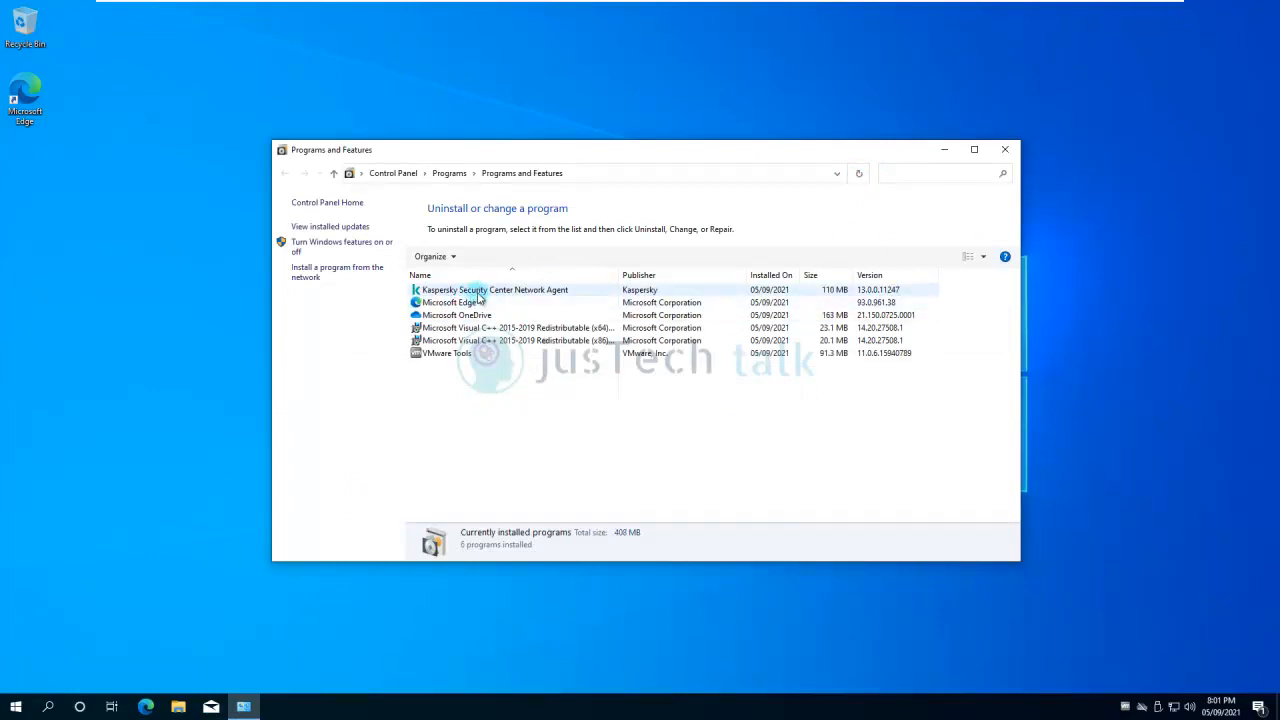
# - Return to the App02 virtual machine, refresh the task list and check the per-device results of "Remote installation task - Demo"
pyautogui.moveTo(838, 3)
pyautogui.click(735, 10)
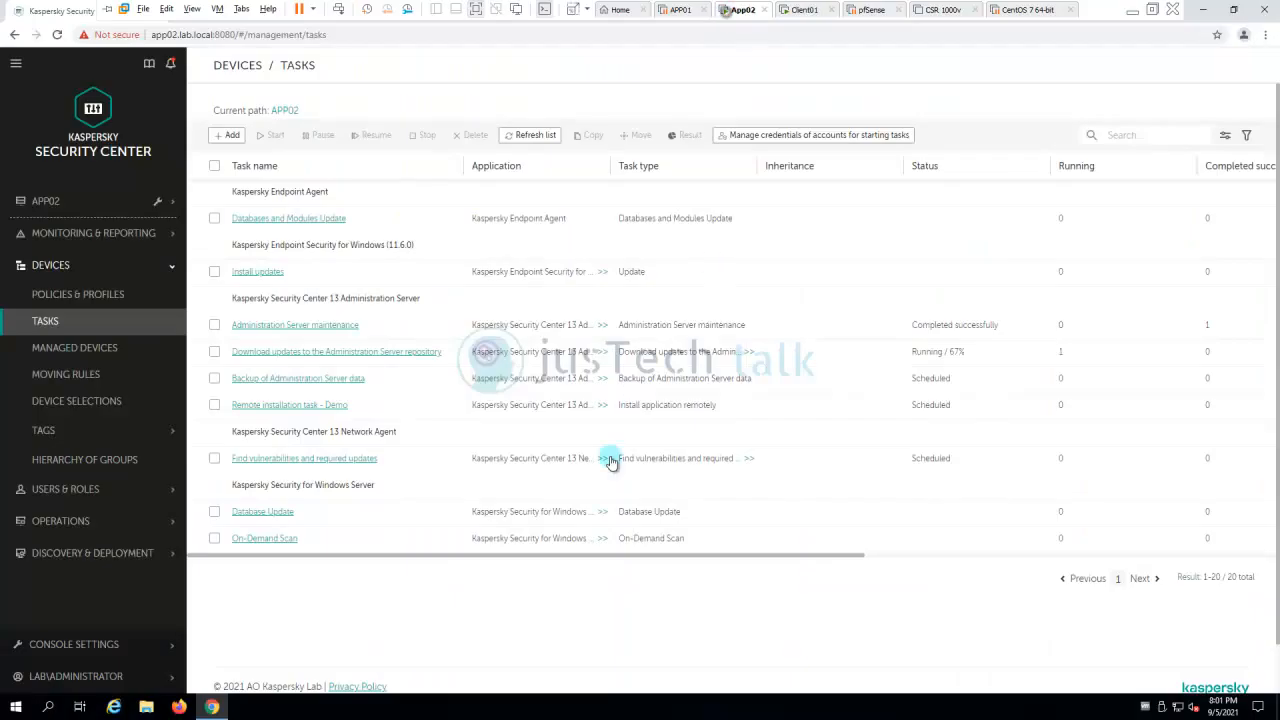
pyautogui.click(536, 138)
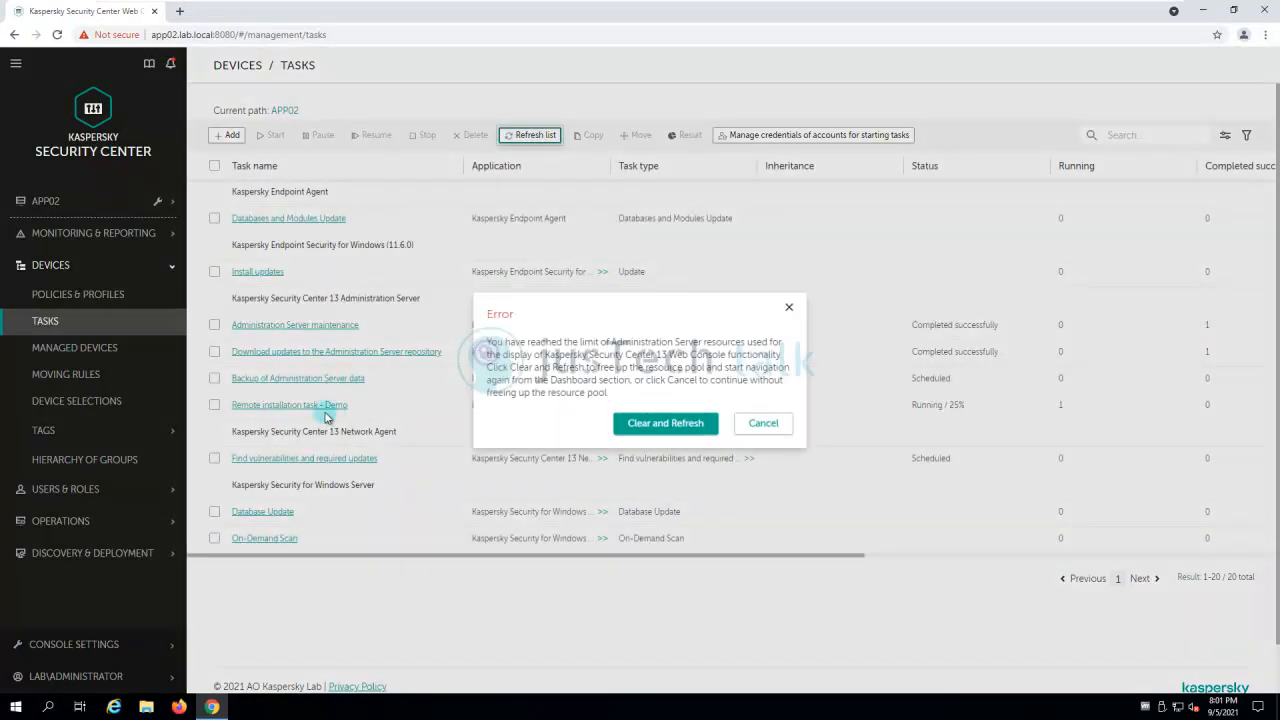
pyautogui.click(765, 424)
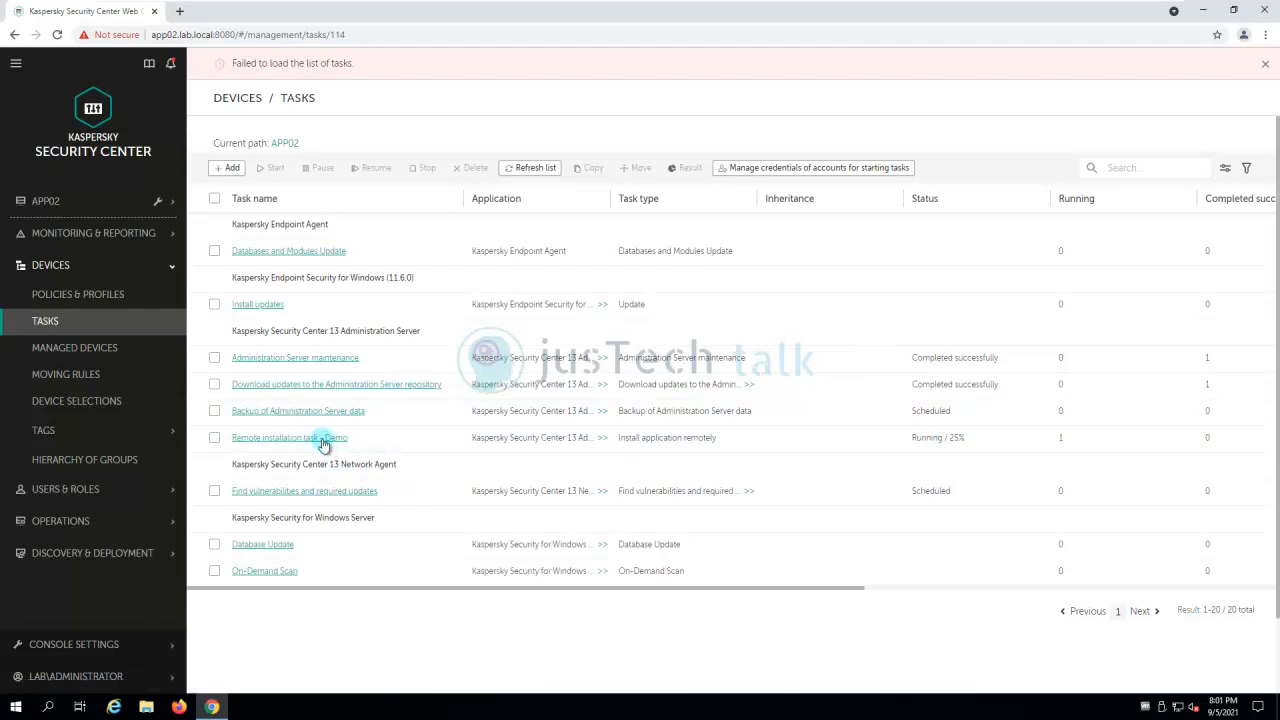
pyautogui.click(323, 443)
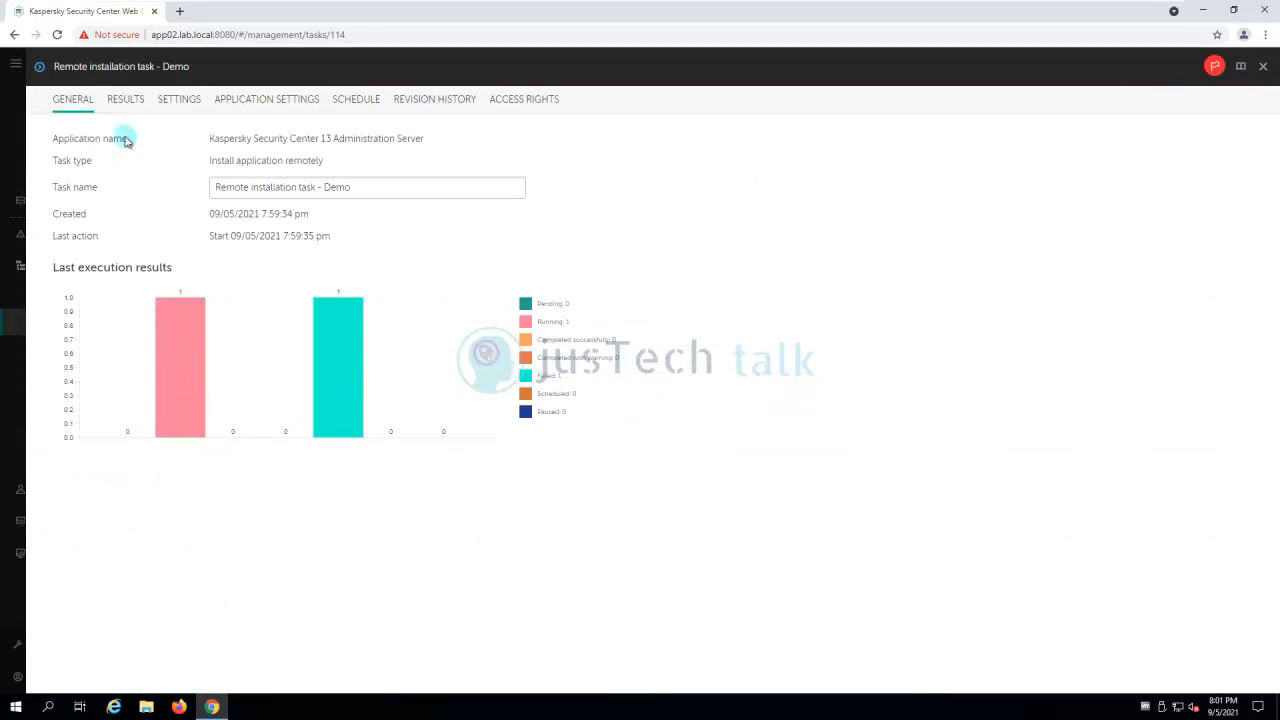
pyautogui.click(125, 99)
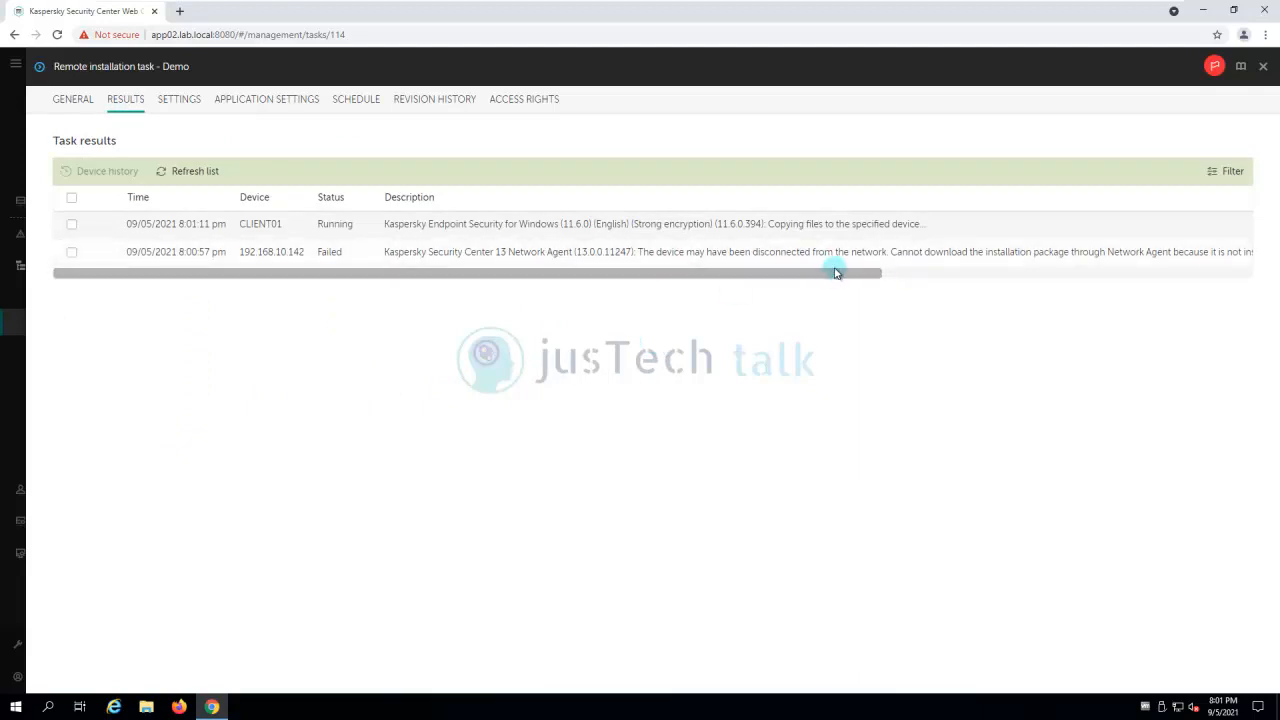
# - Review CLIENT01's device history in the task results, highlighting the Network Agent entry timed 8:01:00 pm, and close the history
pyautogui.moveTo(826, 278); pyautogui.dragTo(663, 289)
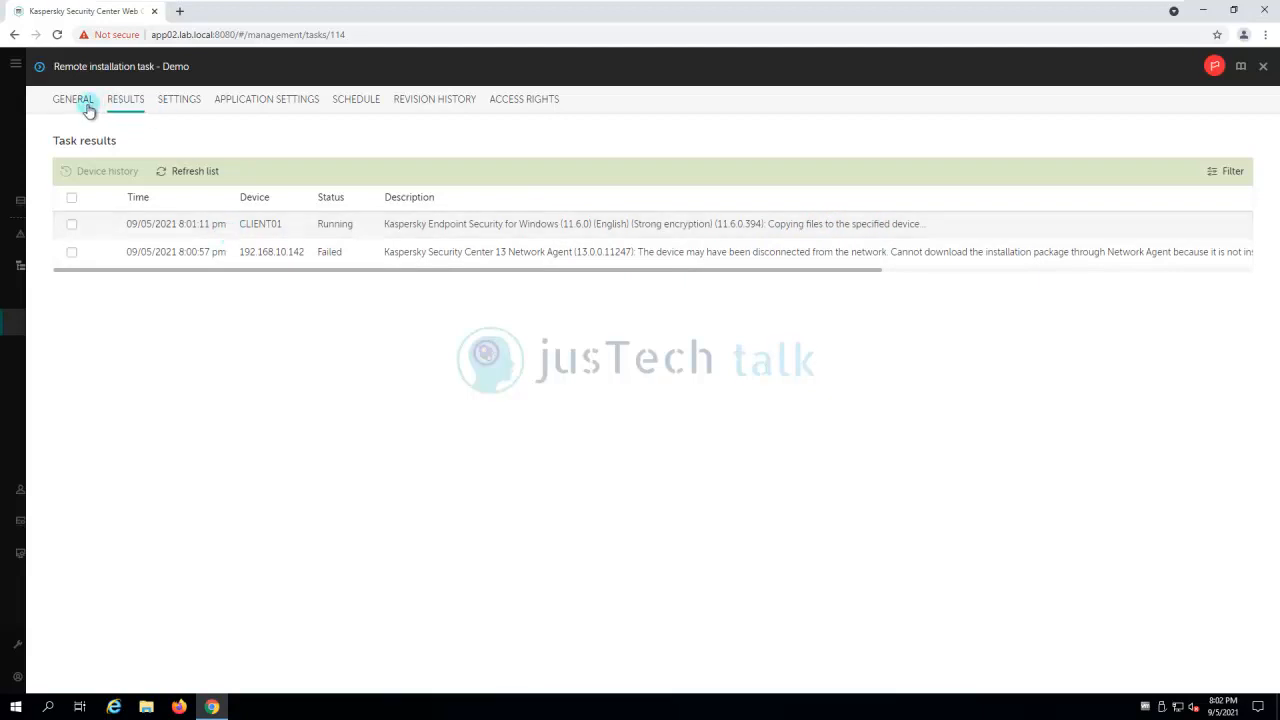
pyautogui.click(71, 225)
pyautogui.click(101, 175)
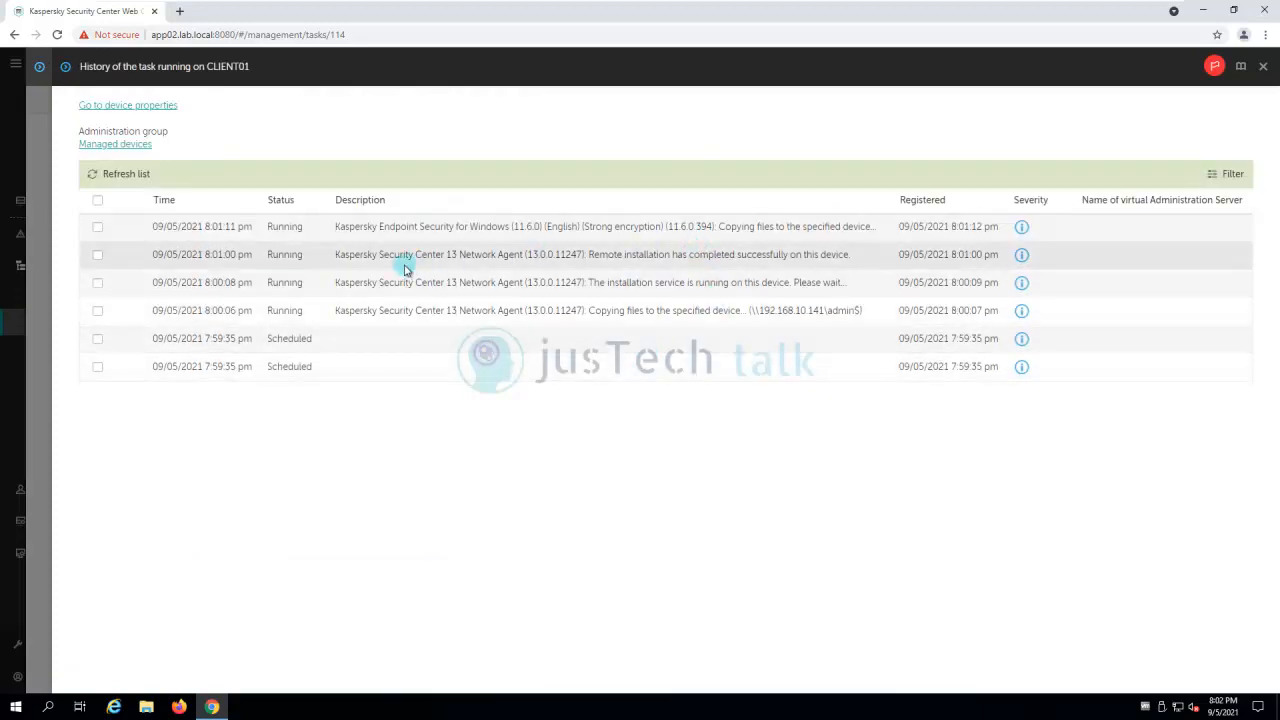
pyautogui.moveTo(852, 258); pyautogui.dragTo(157, 258)
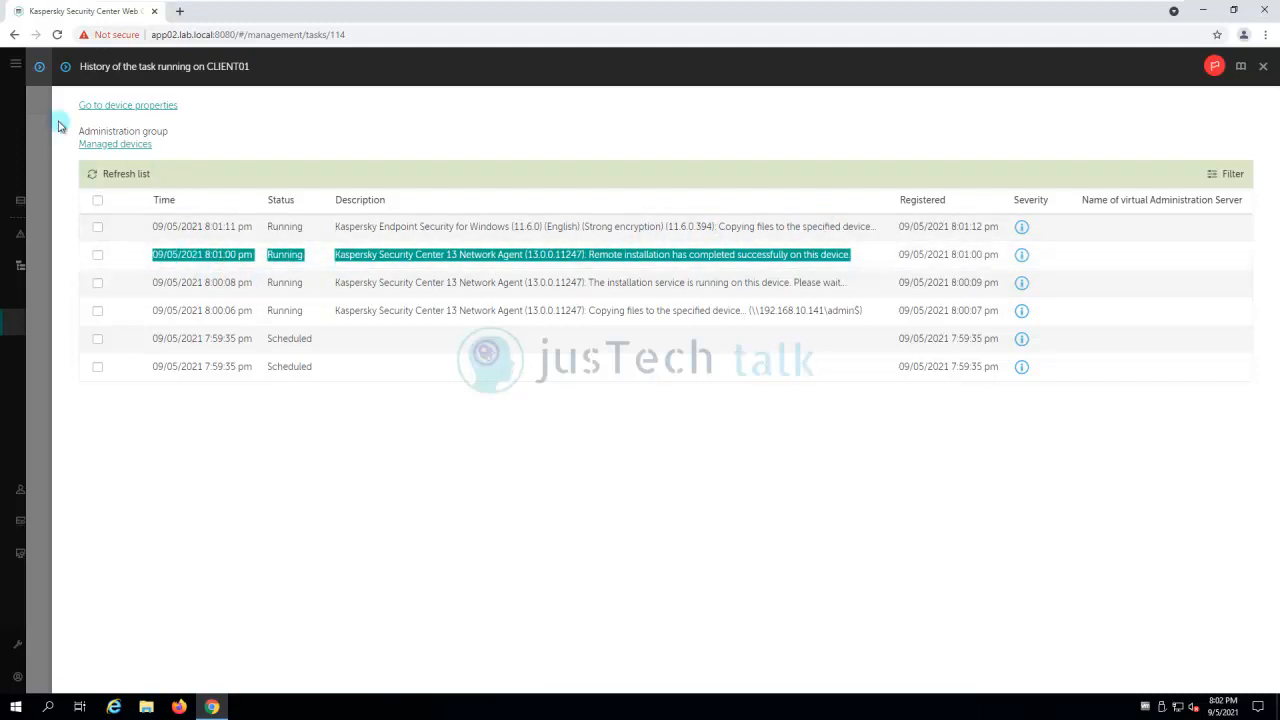
pyautogui.click(1263, 67)
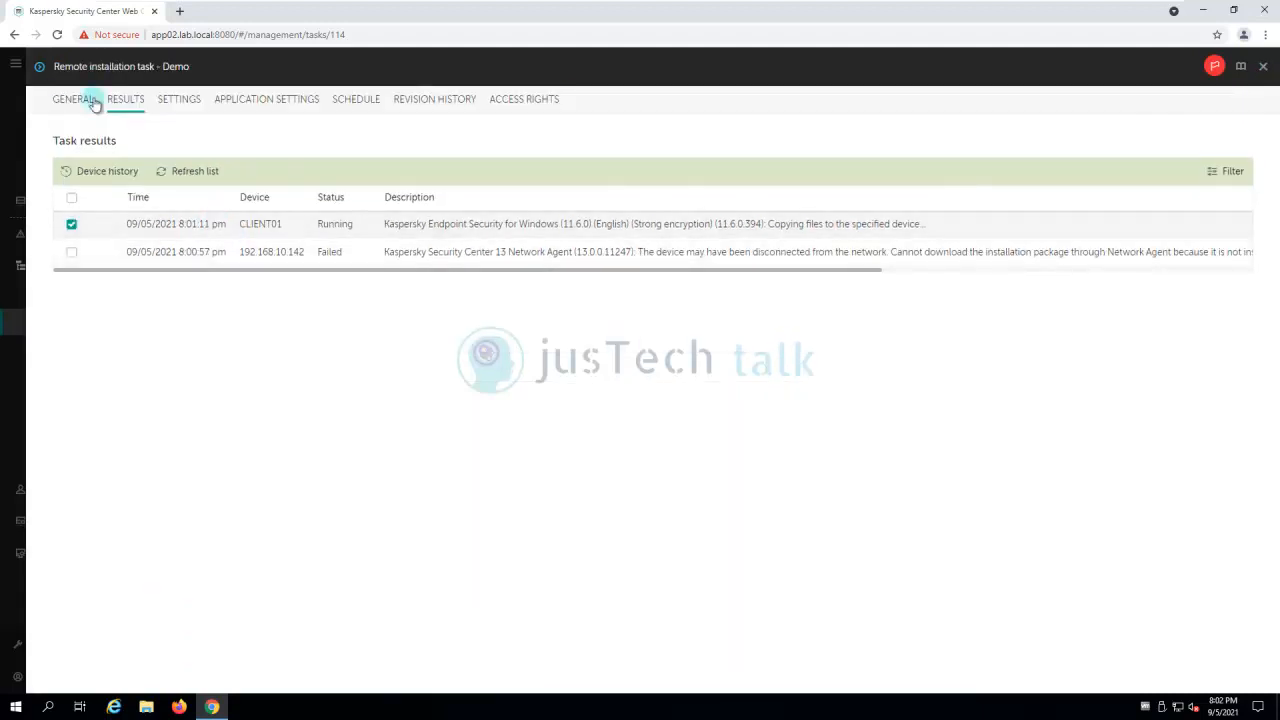
# - Look over the task's general and application settings, and recheck CLIENT01's device history in the task results
pyautogui.click(177, 104)
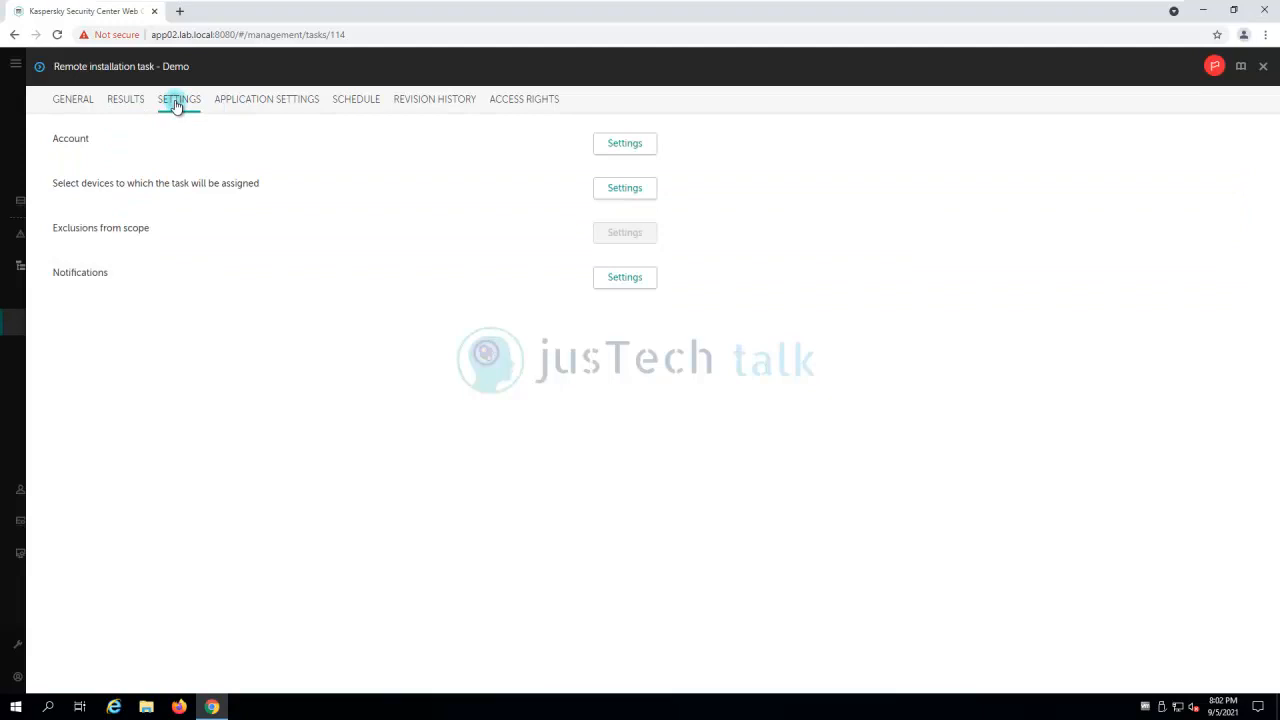
pyautogui.click(290, 103)
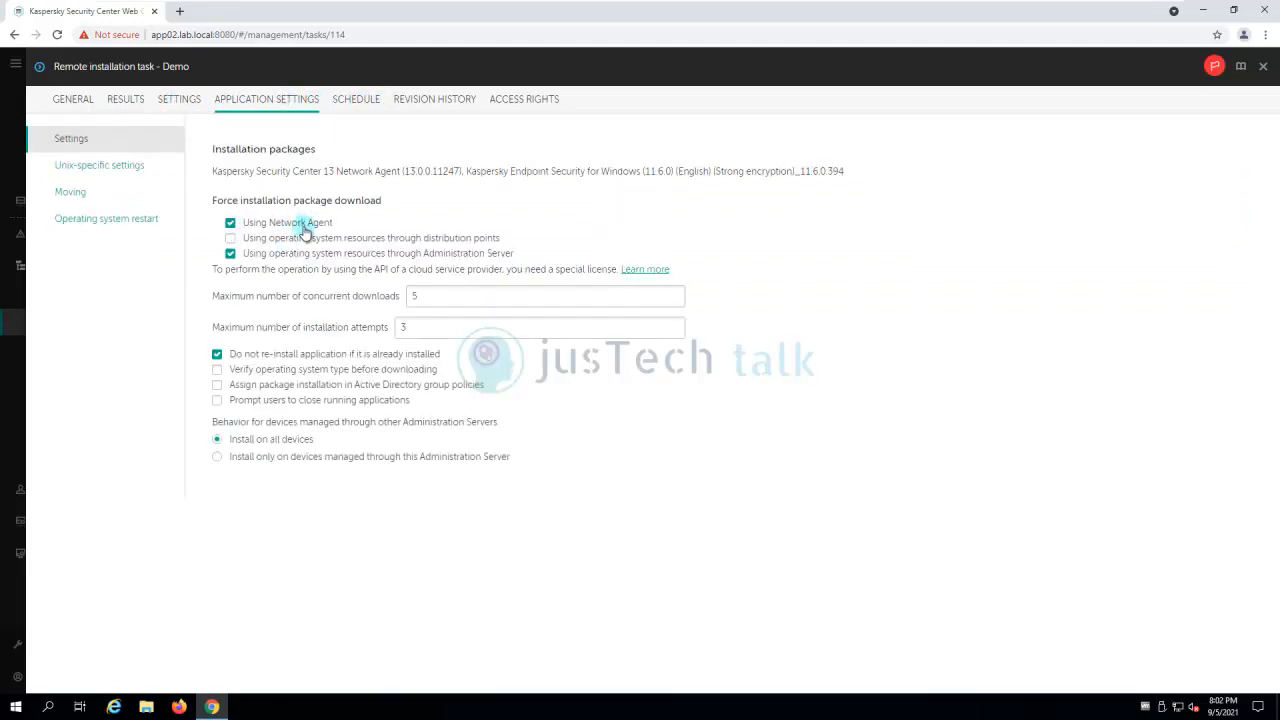
pyautogui.click(126, 104)
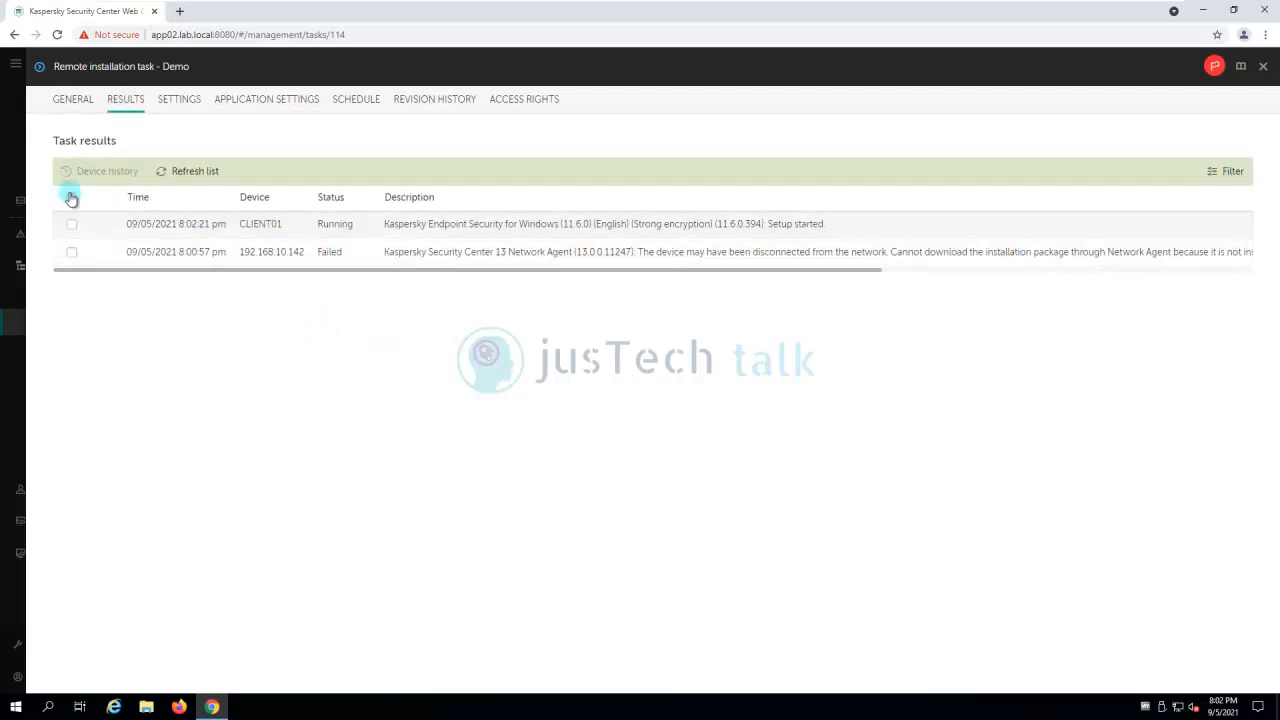
pyautogui.click(75, 228)
pyautogui.click(90, 171)
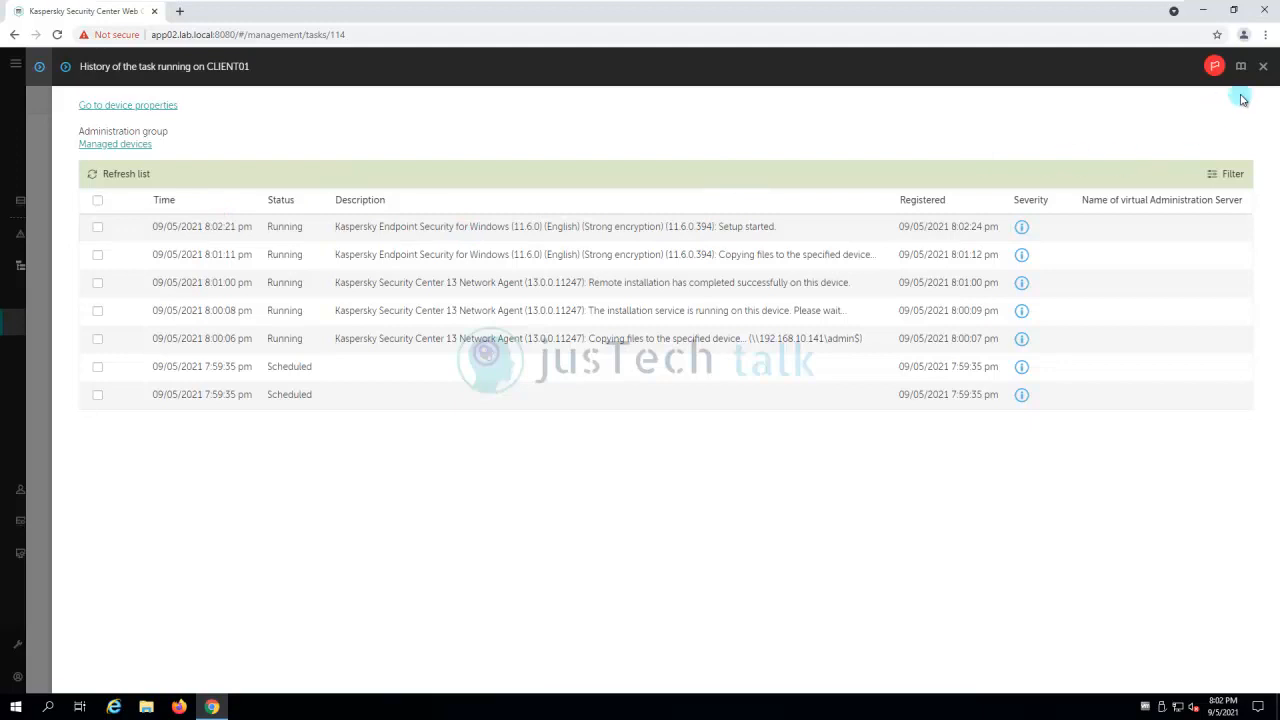
pyautogui.click(1264, 68)
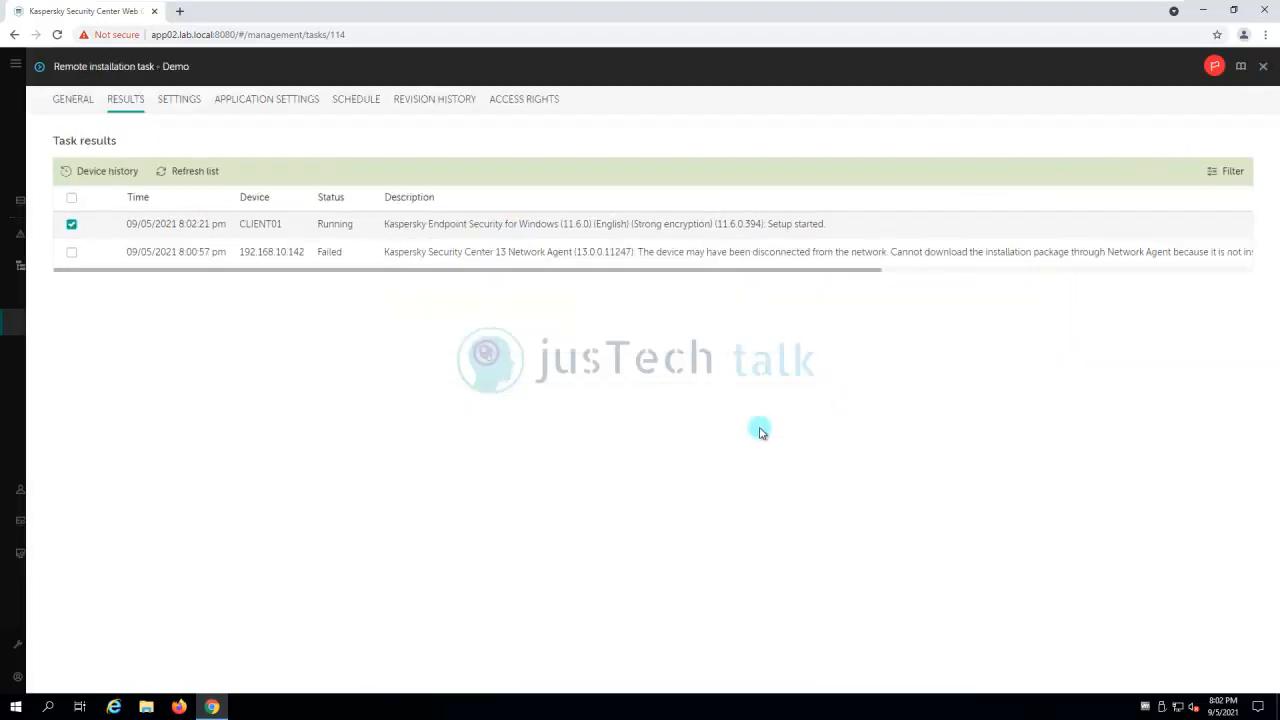
# - Close the task properties, dismiss the error message and refresh the task list
pyautogui.click(1264, 68)
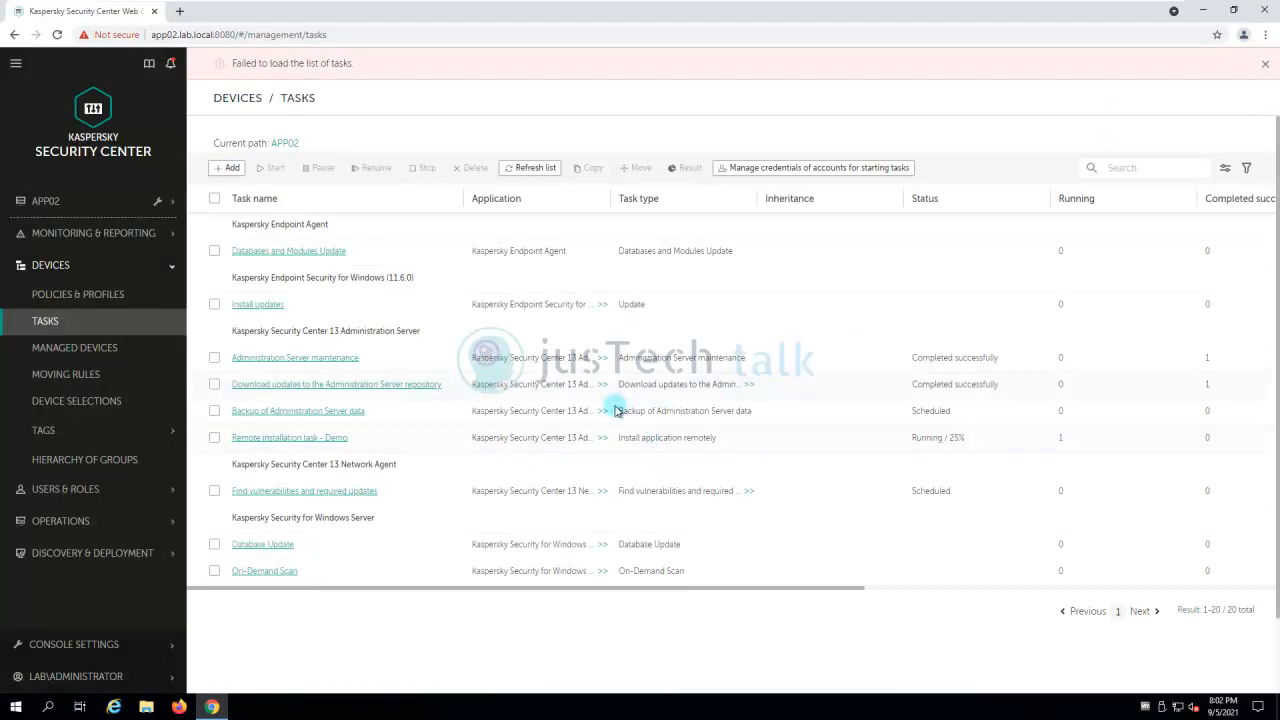
pyautogui.click(1266, 65)
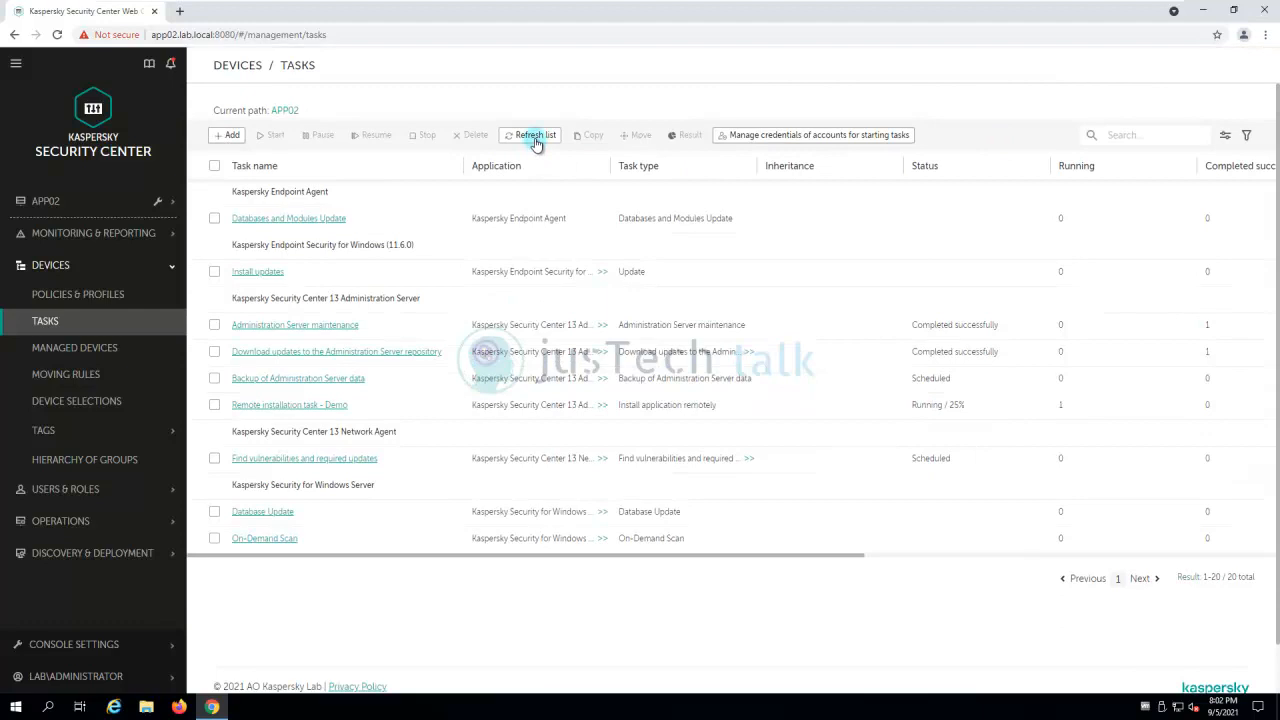
pyautogui.click(535, 136)
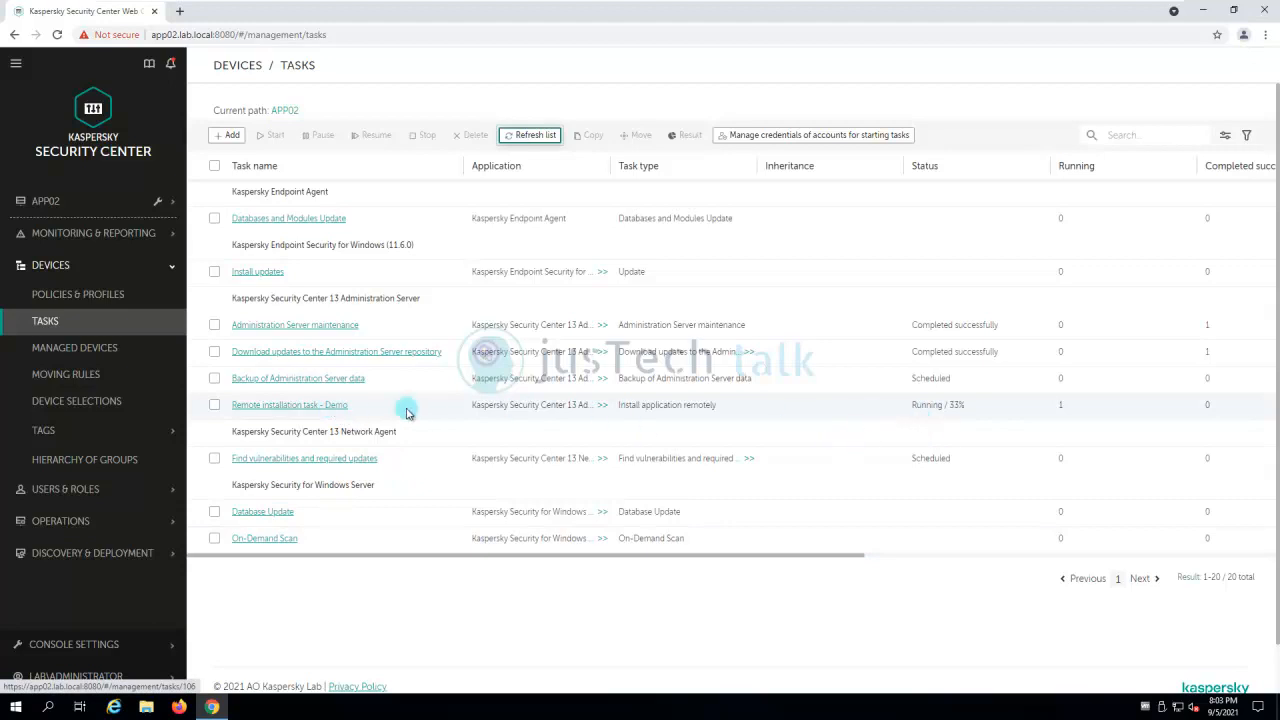
# - Reopen CLIENT01's device history in the "Remote installation task - Demo" results and refresh it to follow the Endpoint Security installation
pyautogui.click(330, 406)
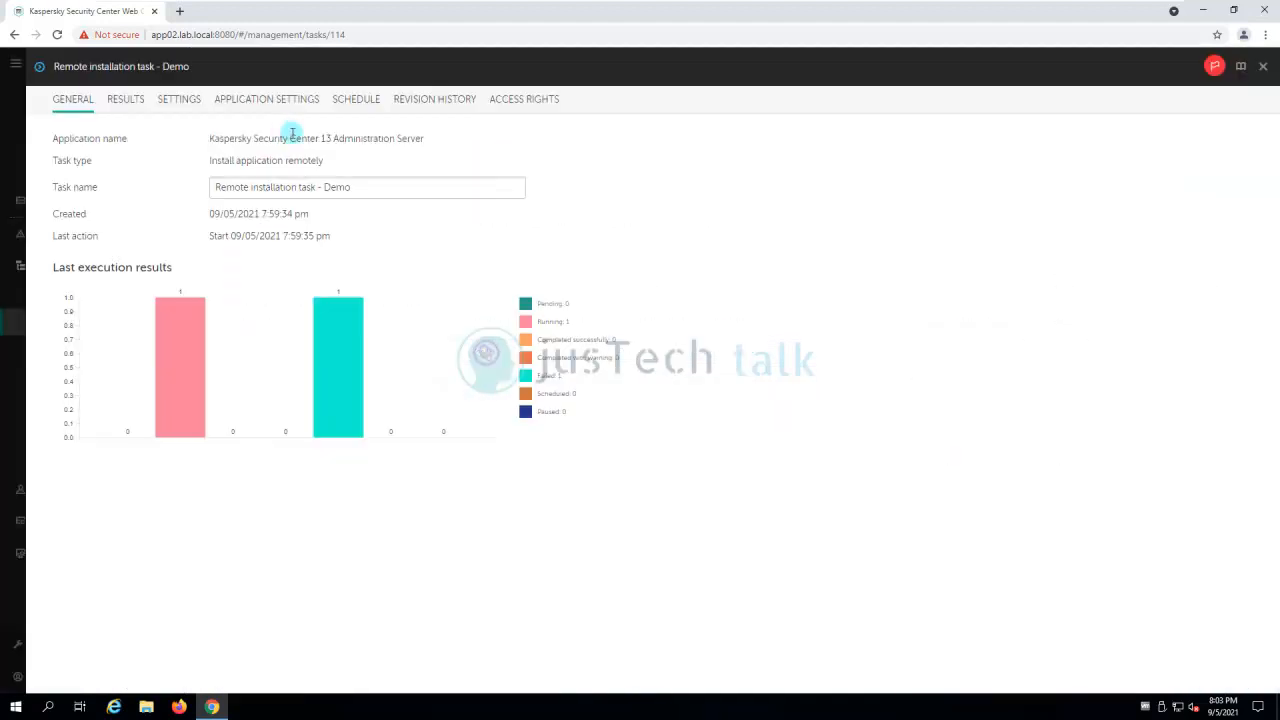
pyautogui.click(125, 100)
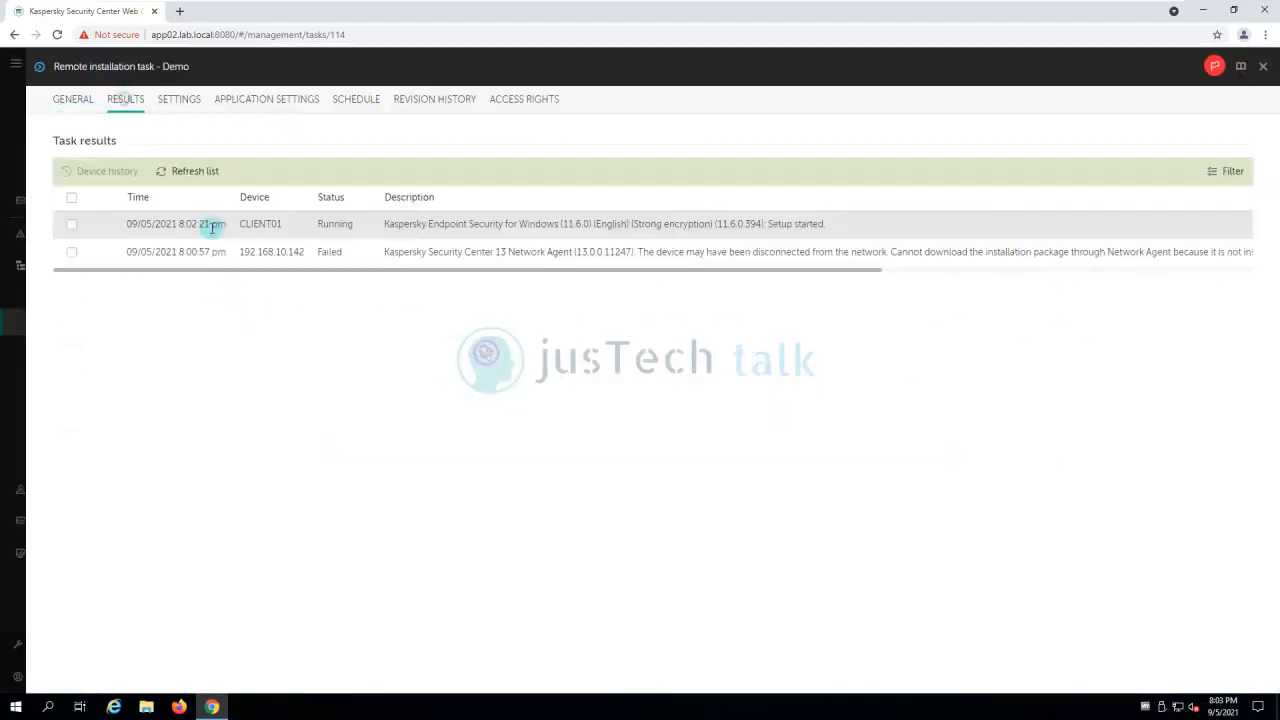
pyautogui.click(72, 224)
pyautogui.click(101, 175)
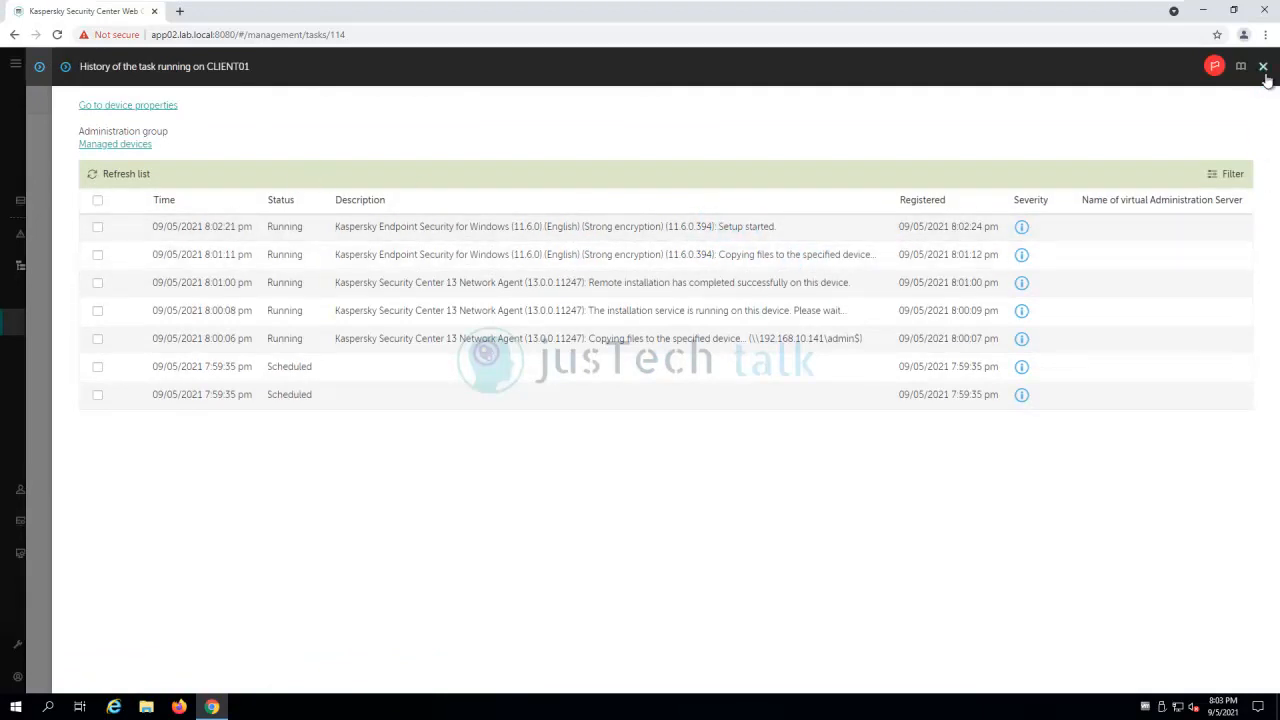
pyautogui.click(90, 177)
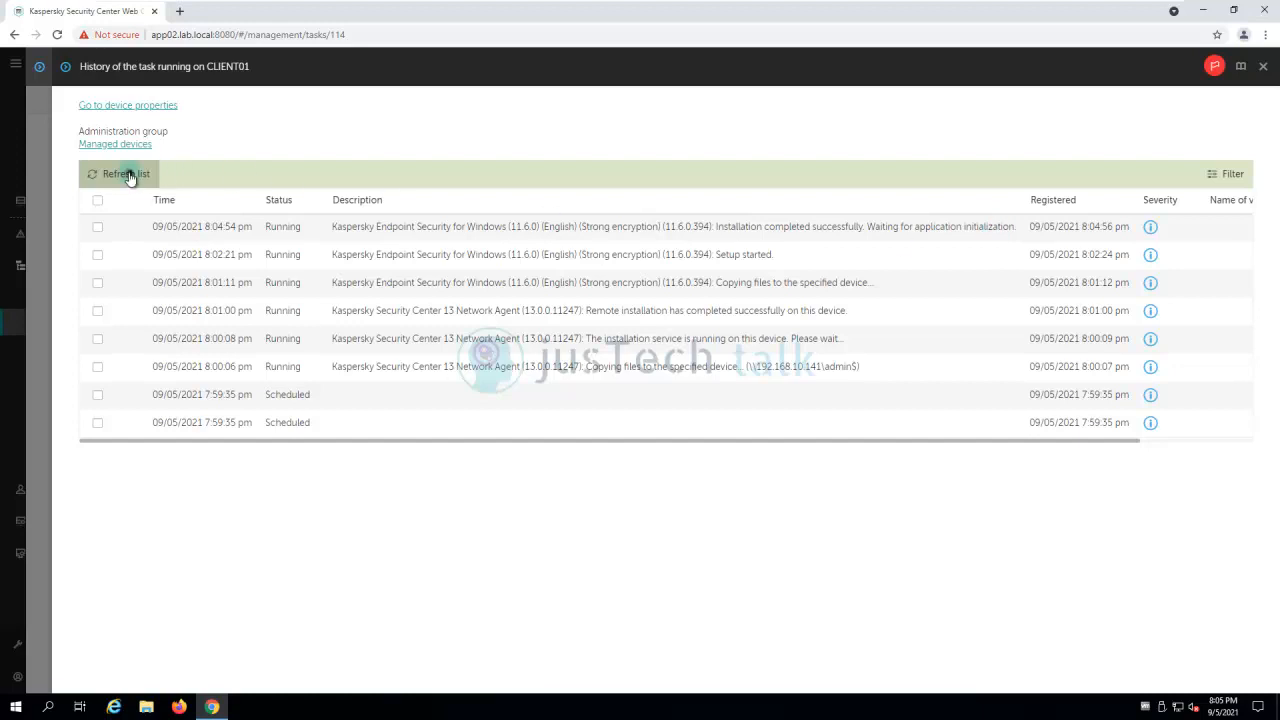
pyautogui.click(98, 176)
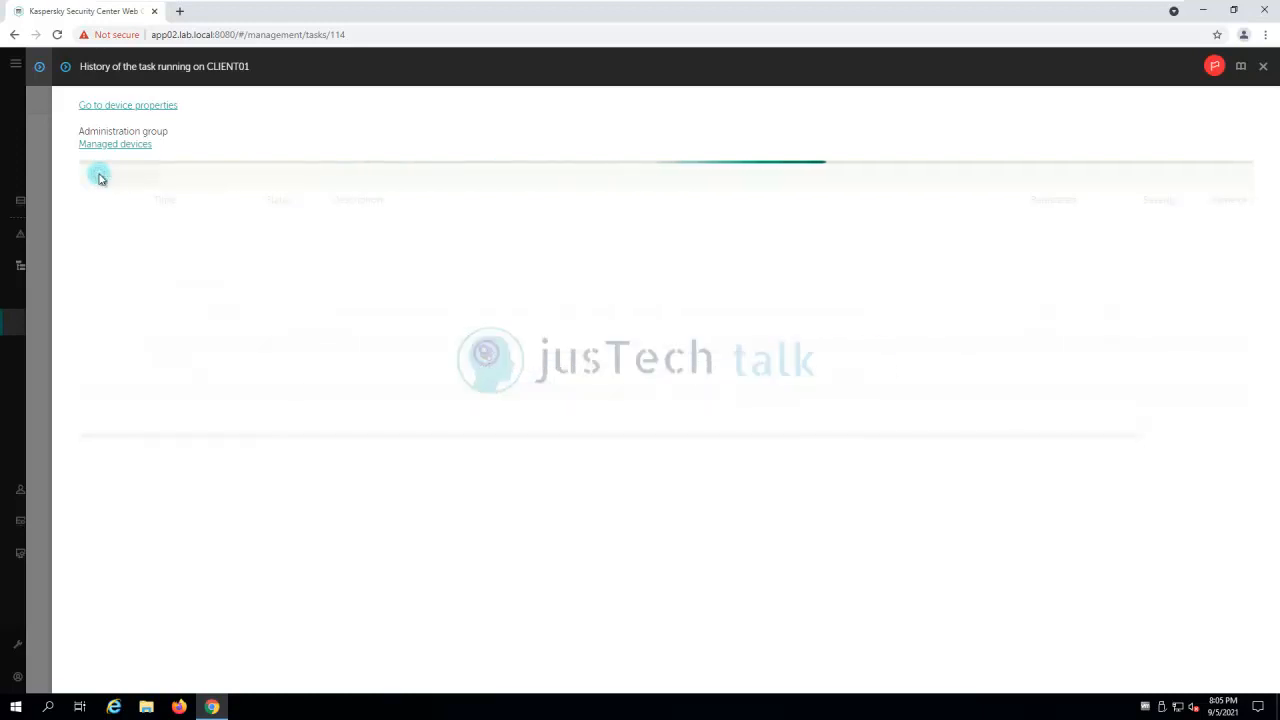
pyautogui.click(98, 176)
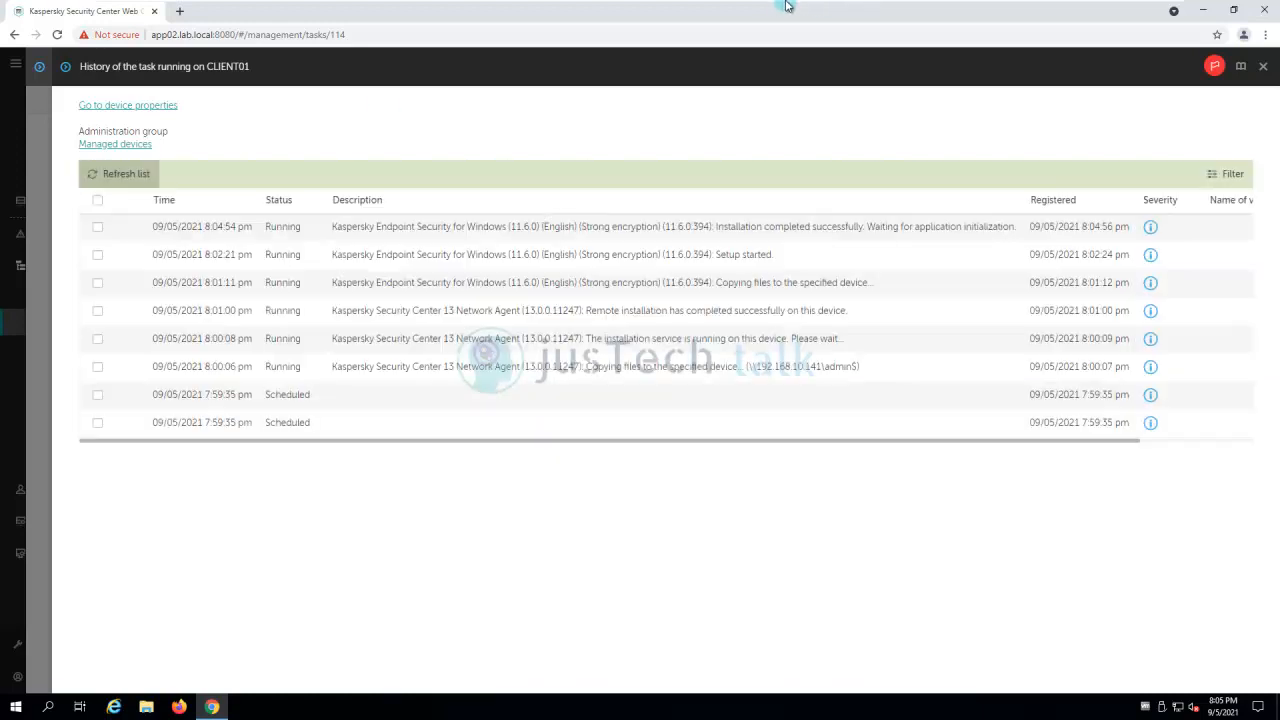
# - Switch to the Client01 virtual machine and refresh its installed programs list to check for Kaspersky Endpoint Security
pyautogui.click(800, 14)
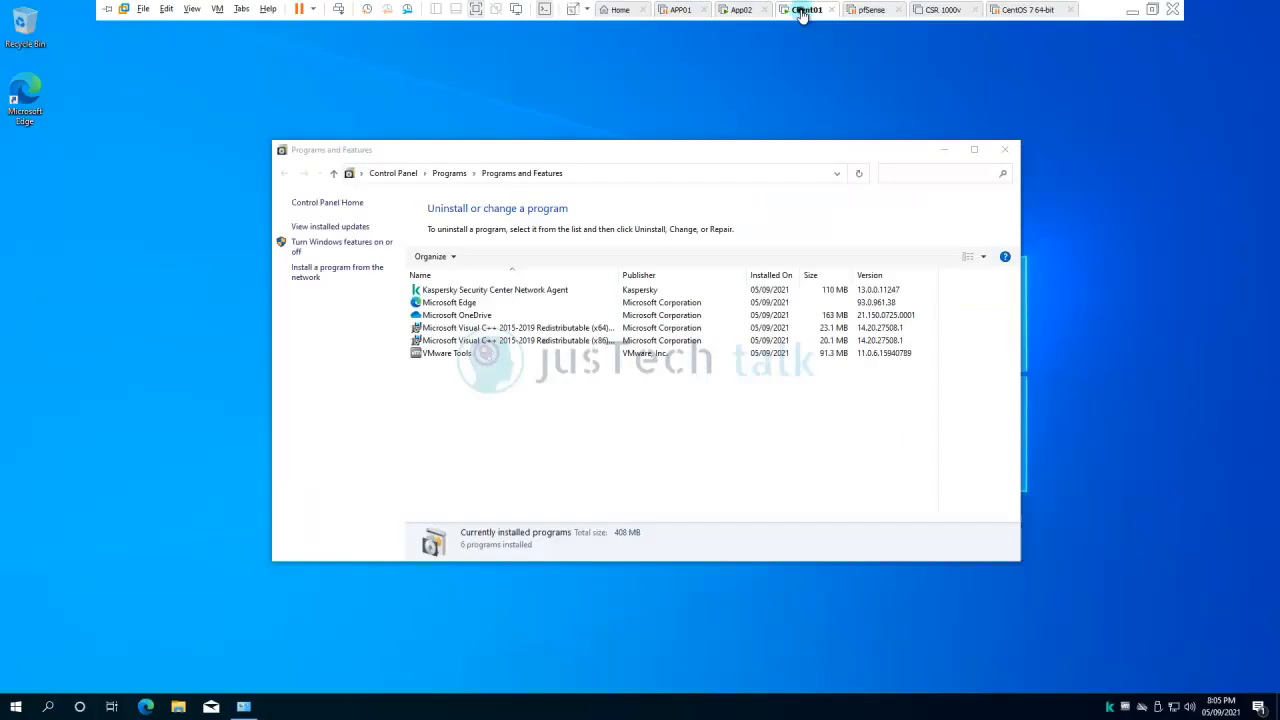
pyautogui.click(861, 175)
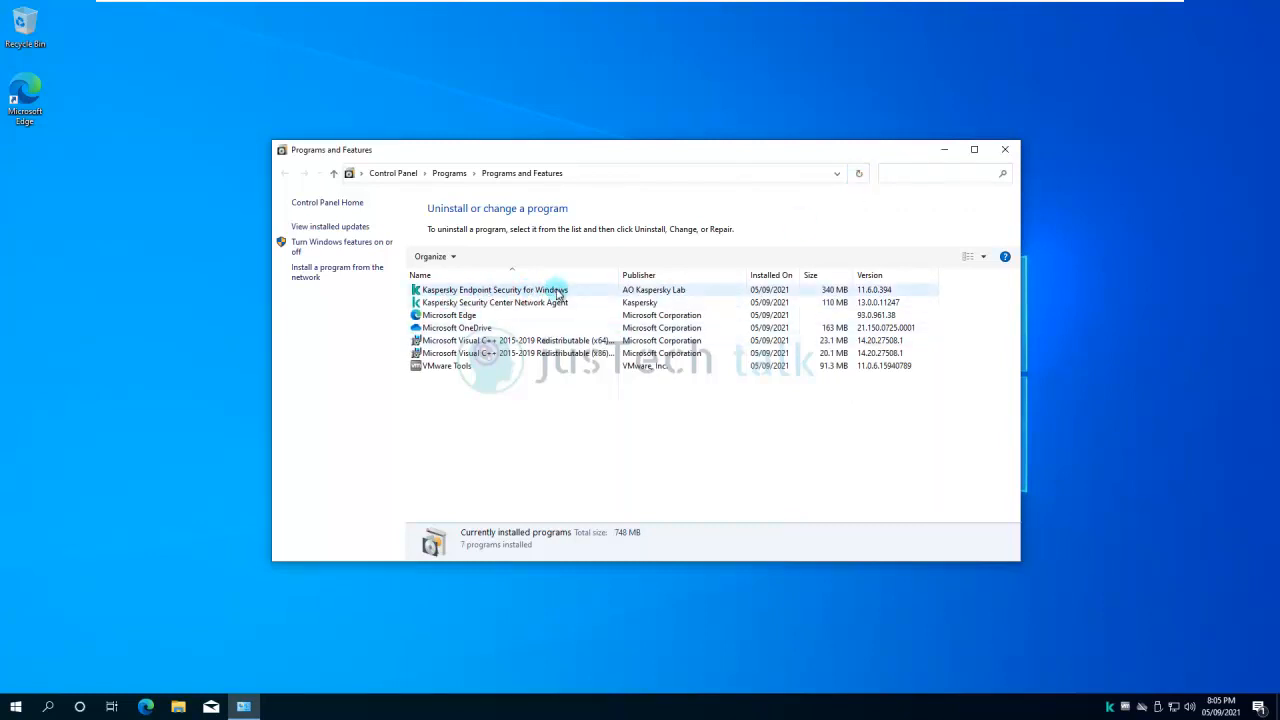
# - Open Kaspersky Endpoint Security on the client, close the installed programs window, view the licensing details and close the application
pyautogui.click(1111, 710)
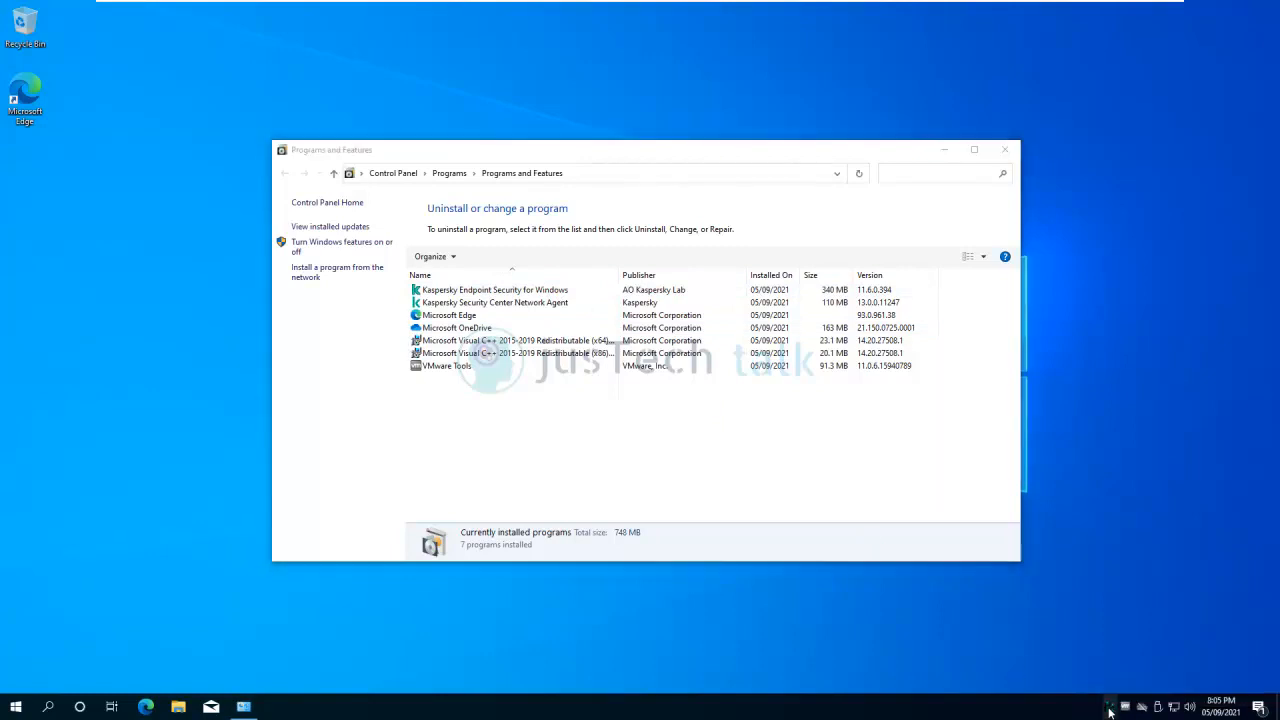
pyautogui.click(1005, 150)
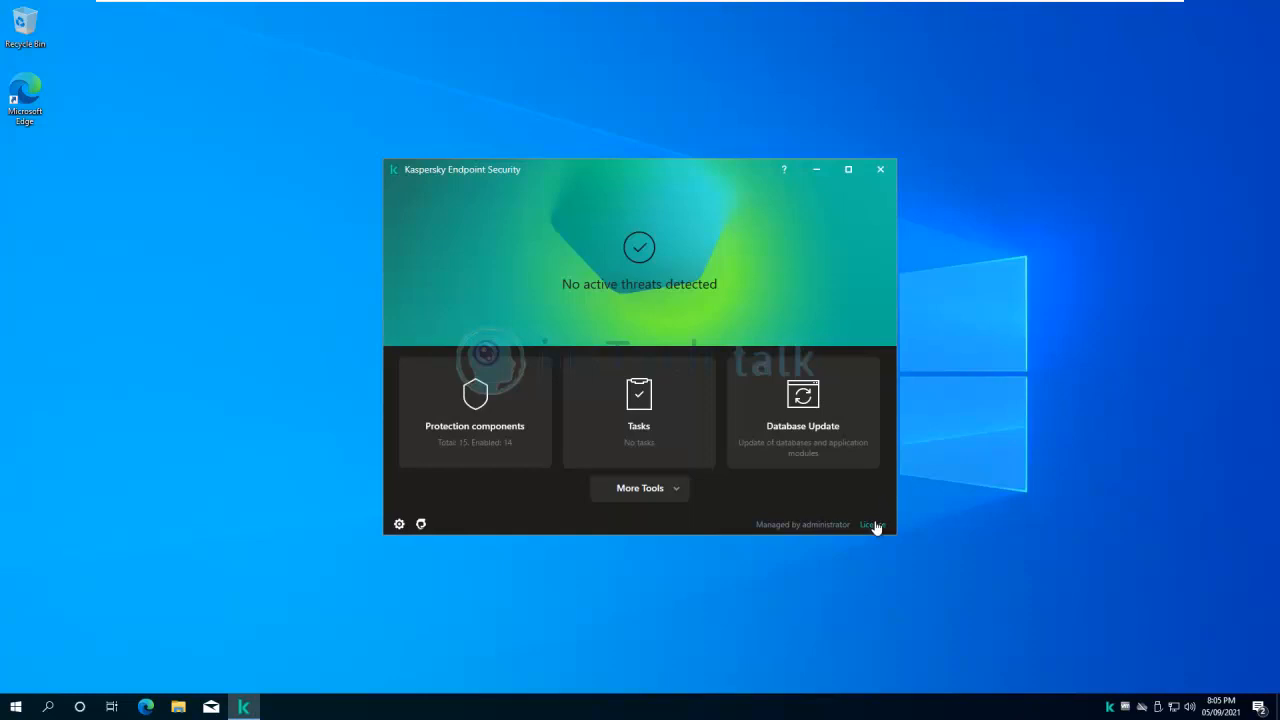
pyautogui.click(872, 525)
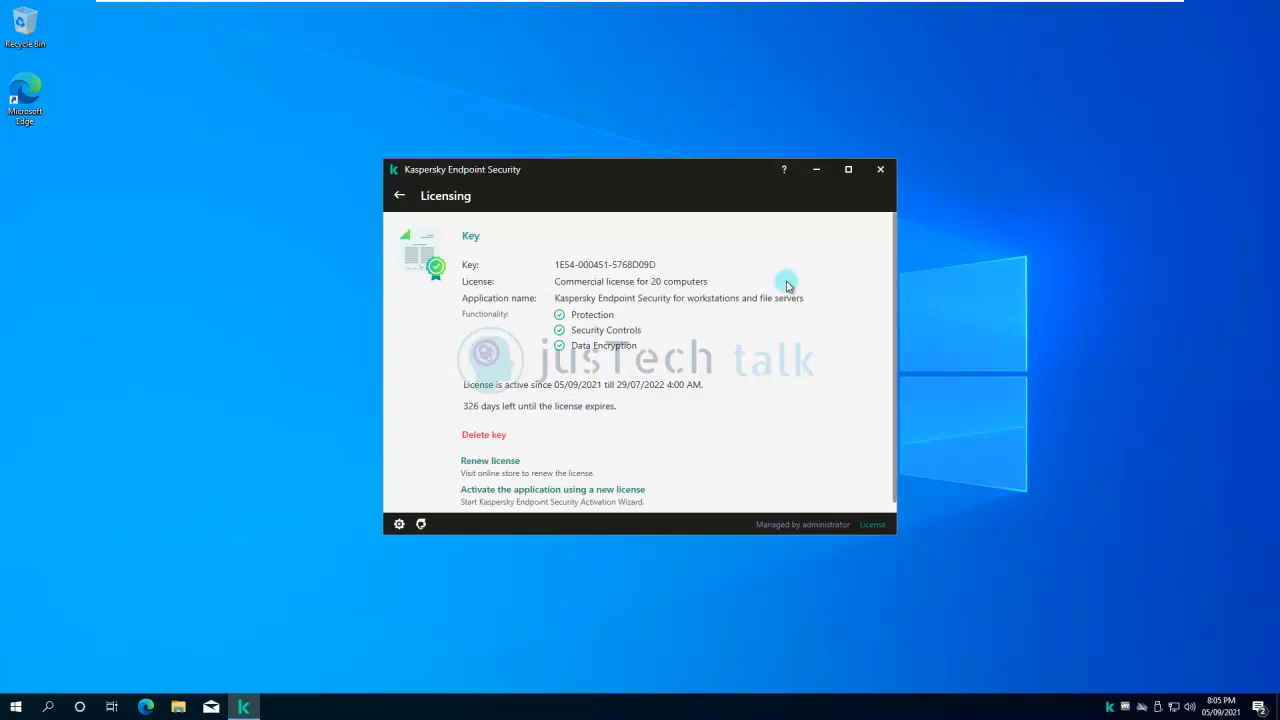
pyautogui.click(882, 172)
# - Return to the App02 virtual machine and refresh CLIENT01's task history to check the final installation status
pyautogui.moveTo(815, 8)
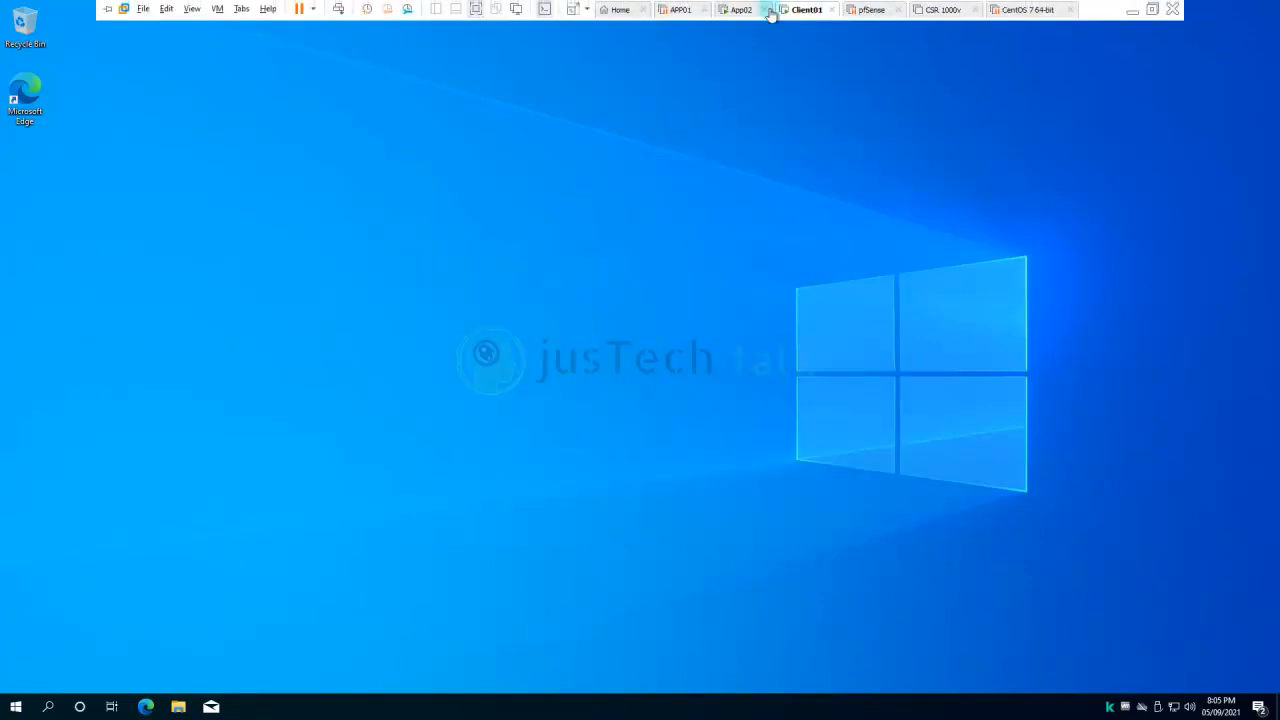
pyautogui.click(737, 11)
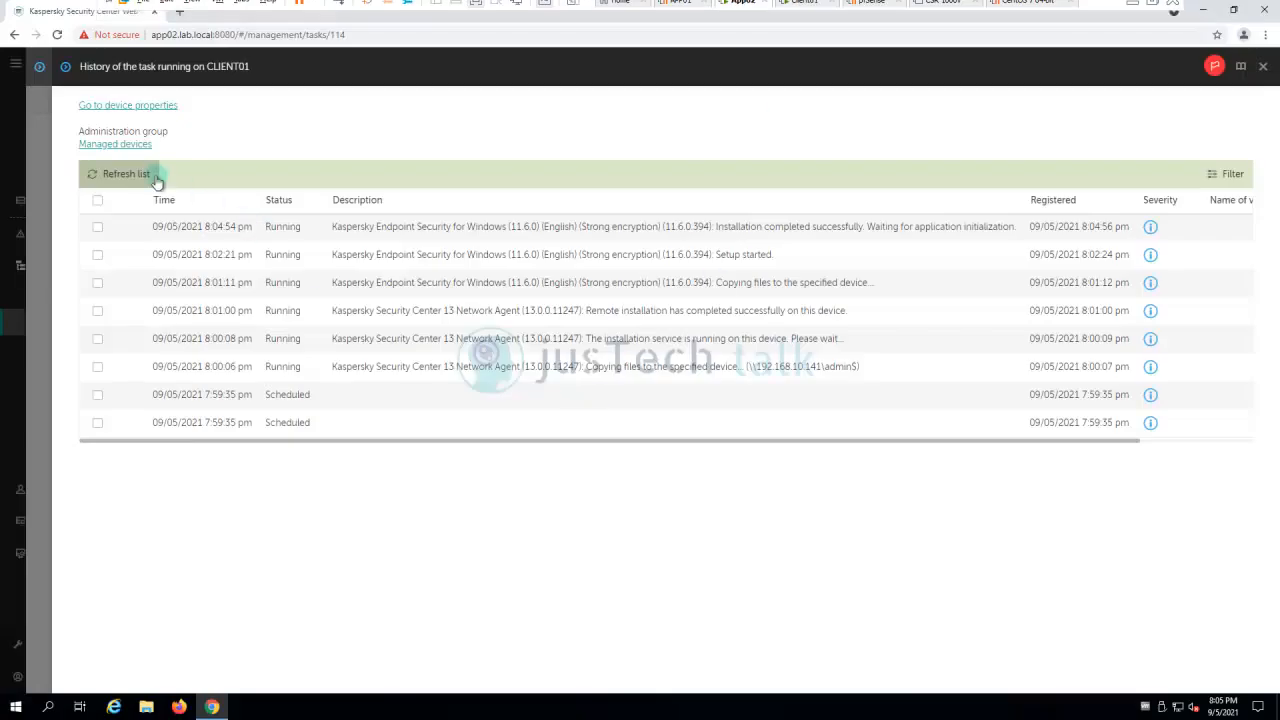
pyautogui.click(113, 176)
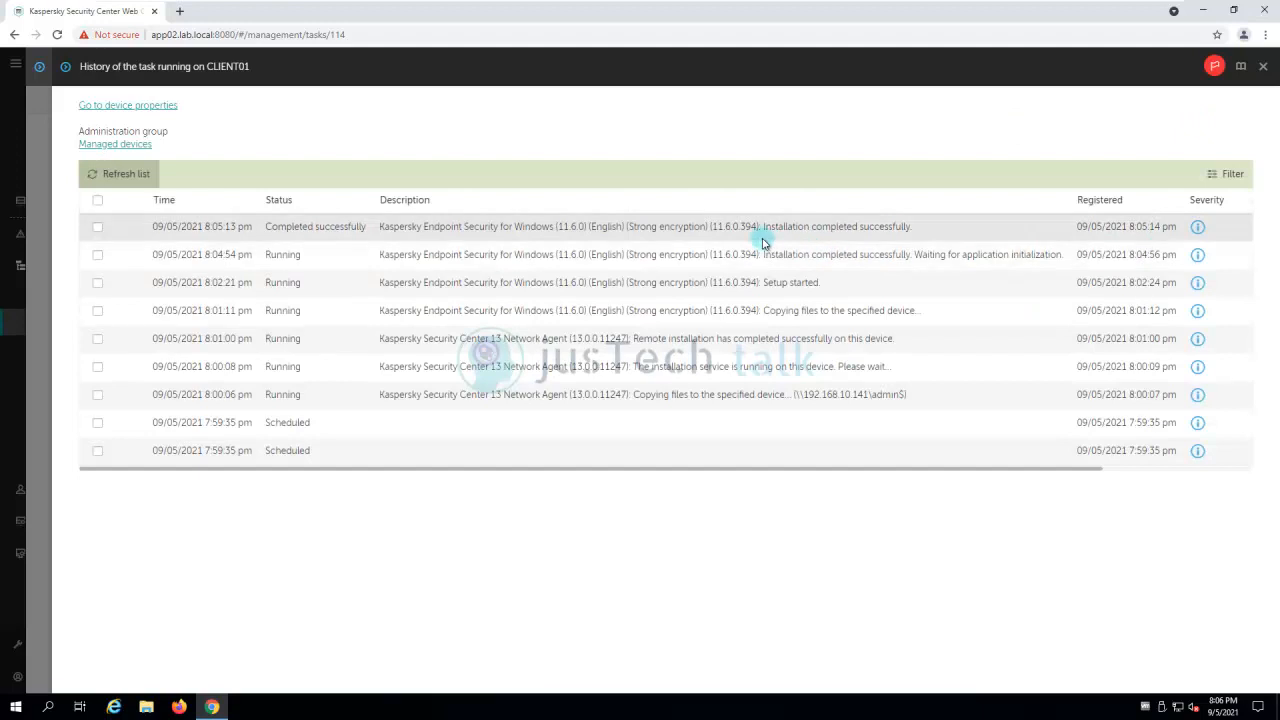
# - Return to the task list, refresh it, and check the last execution results of "Remote installation task - Demo" before closing the task
pyautogui.click(1263, 68)
pyautogui.click(1263, 68)
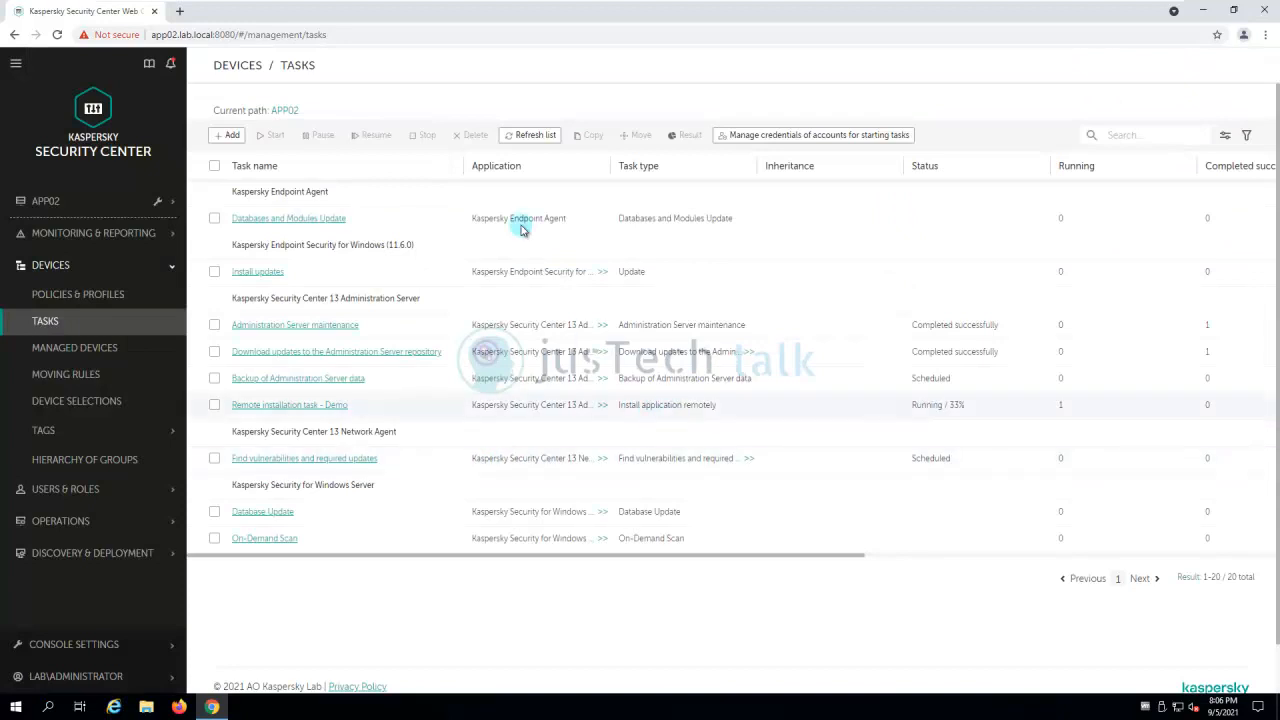
pyautogui.click(533, 135)
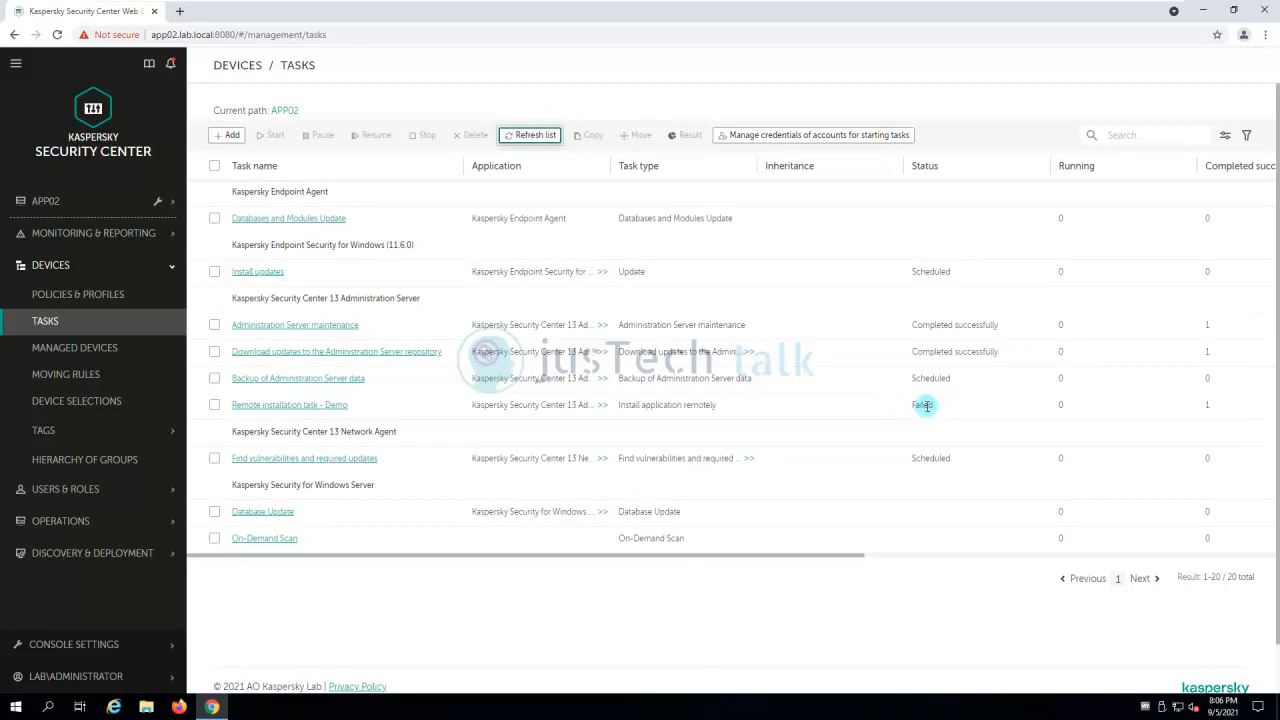
pyautogui.click(328, 408)
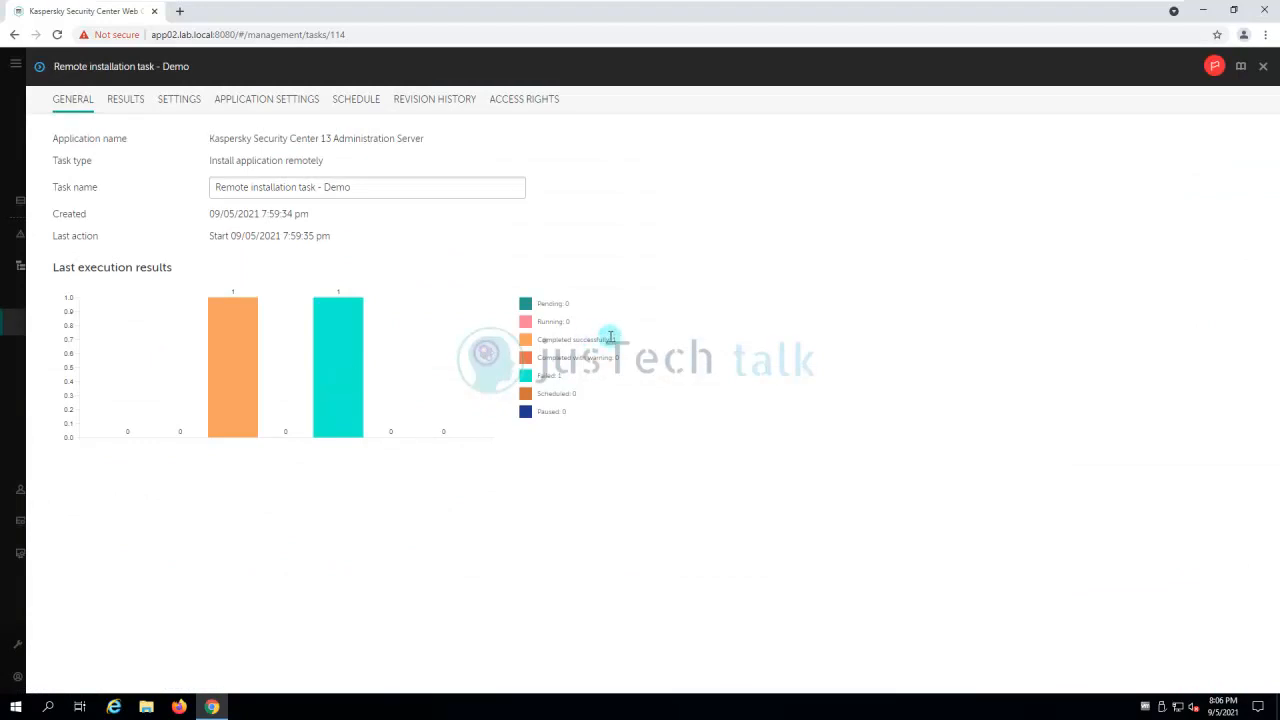
pyautogui.click(1264, 67)
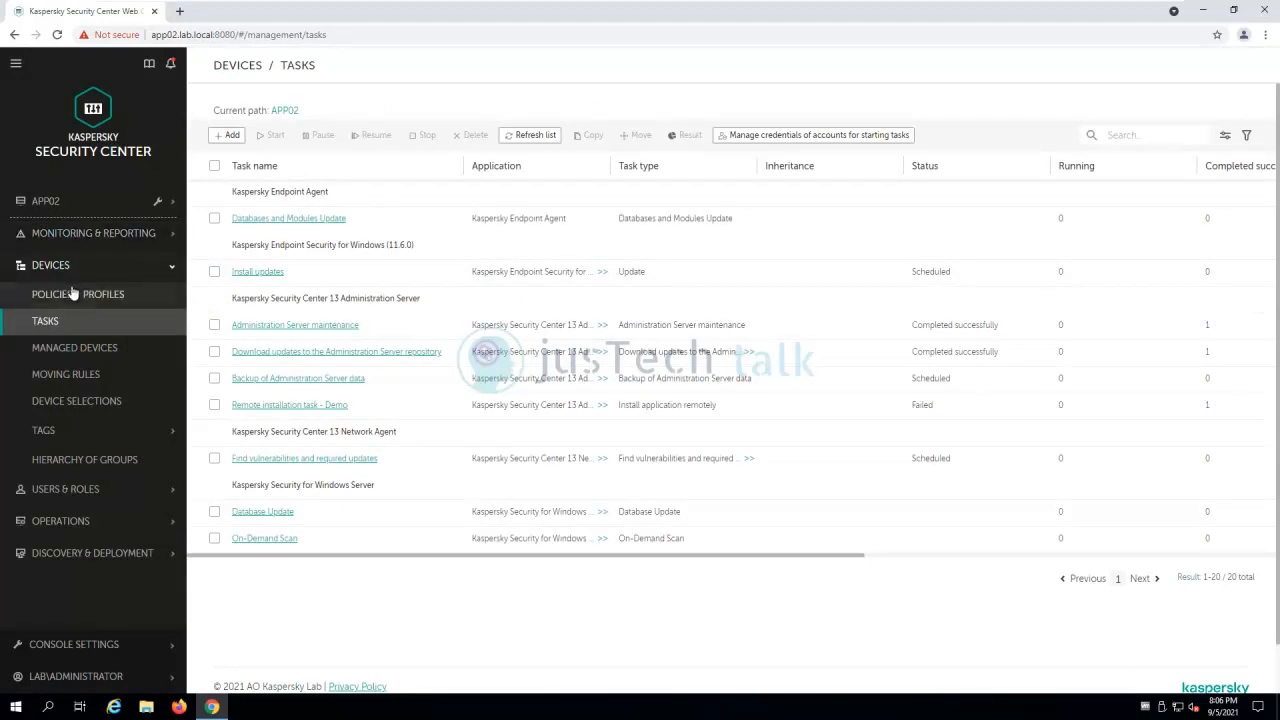
# - Open the managed devices list, check CLIENT01's general properties and device status, and close the properties
pyautogui.click(78, 350)
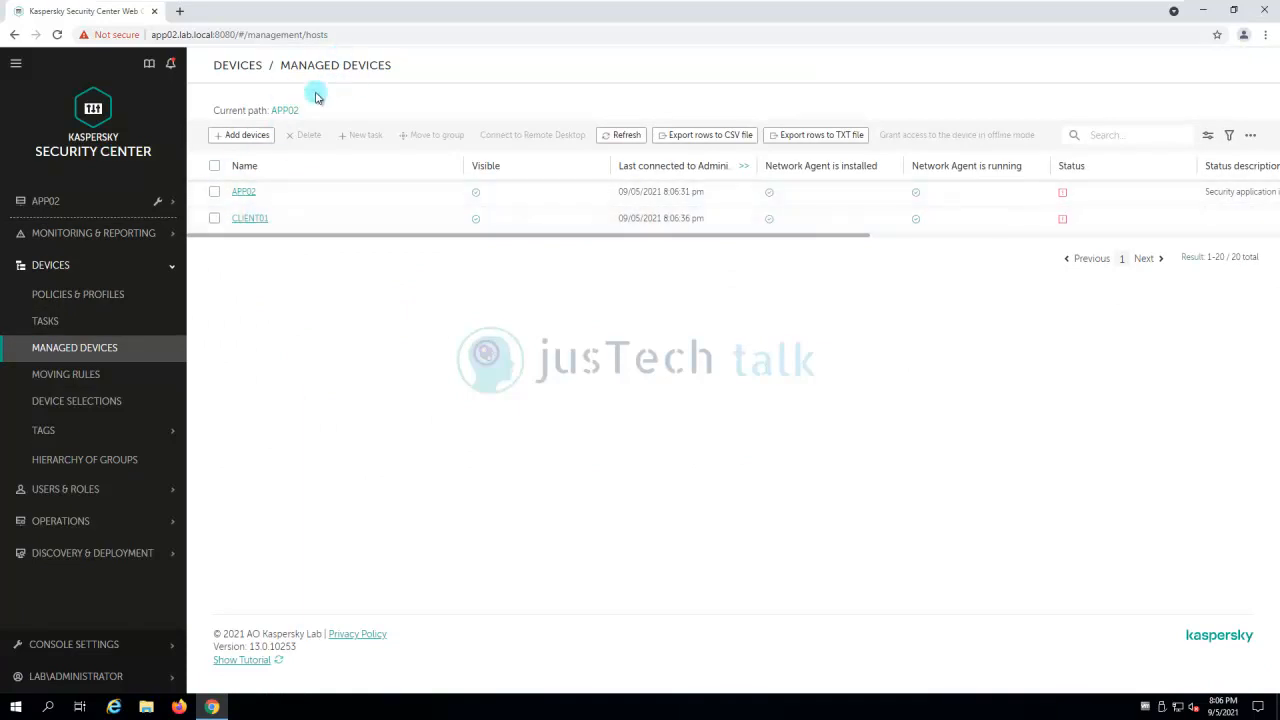
pyautogui.click(250, 218)
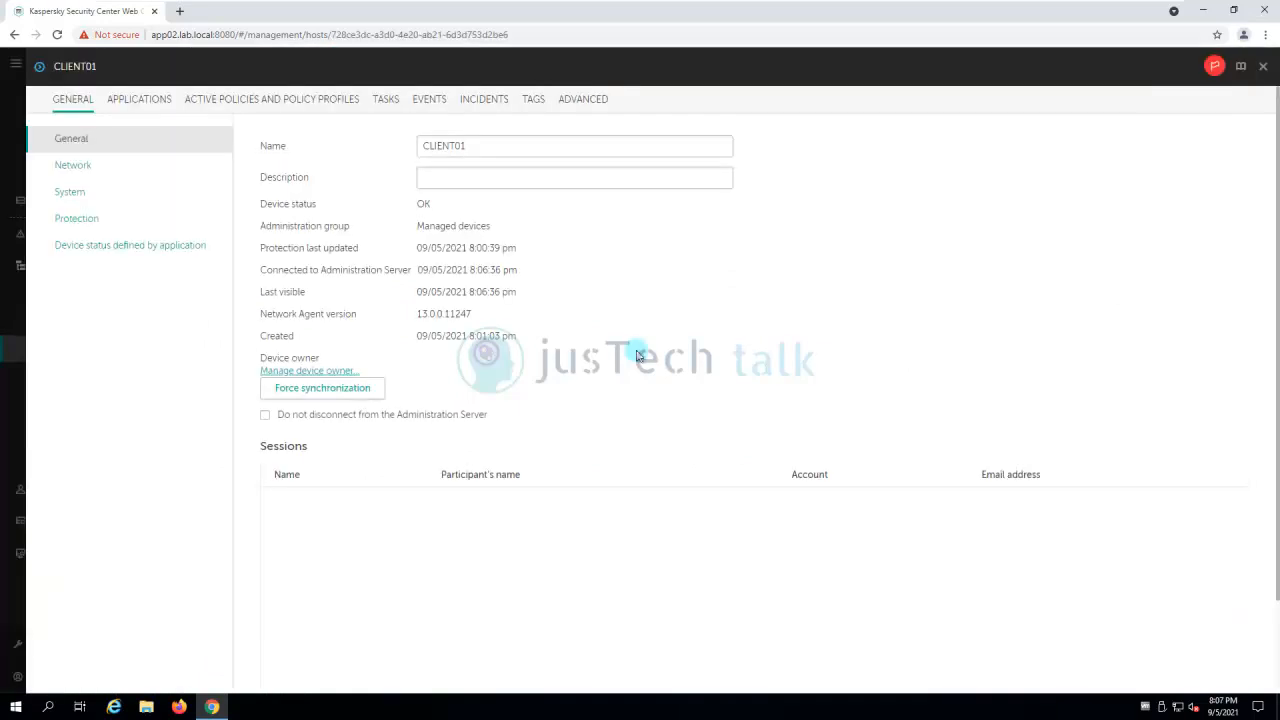
pyautogui.click(1263, 66)
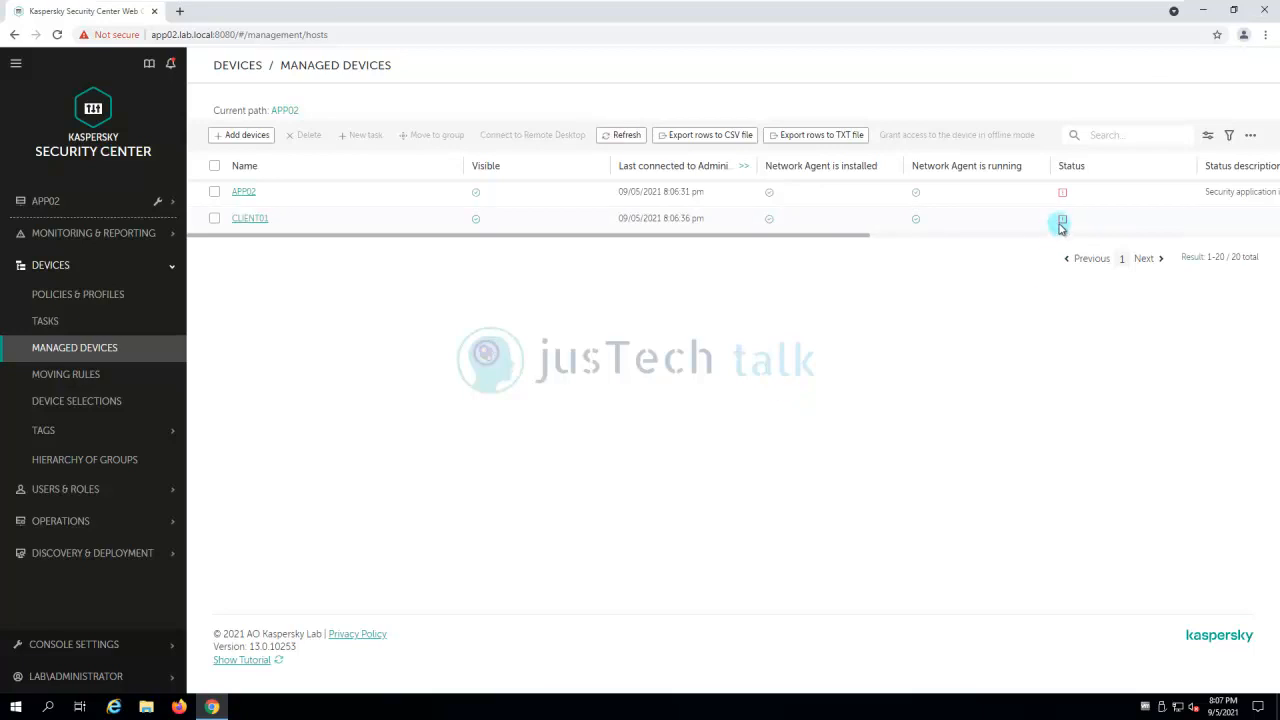